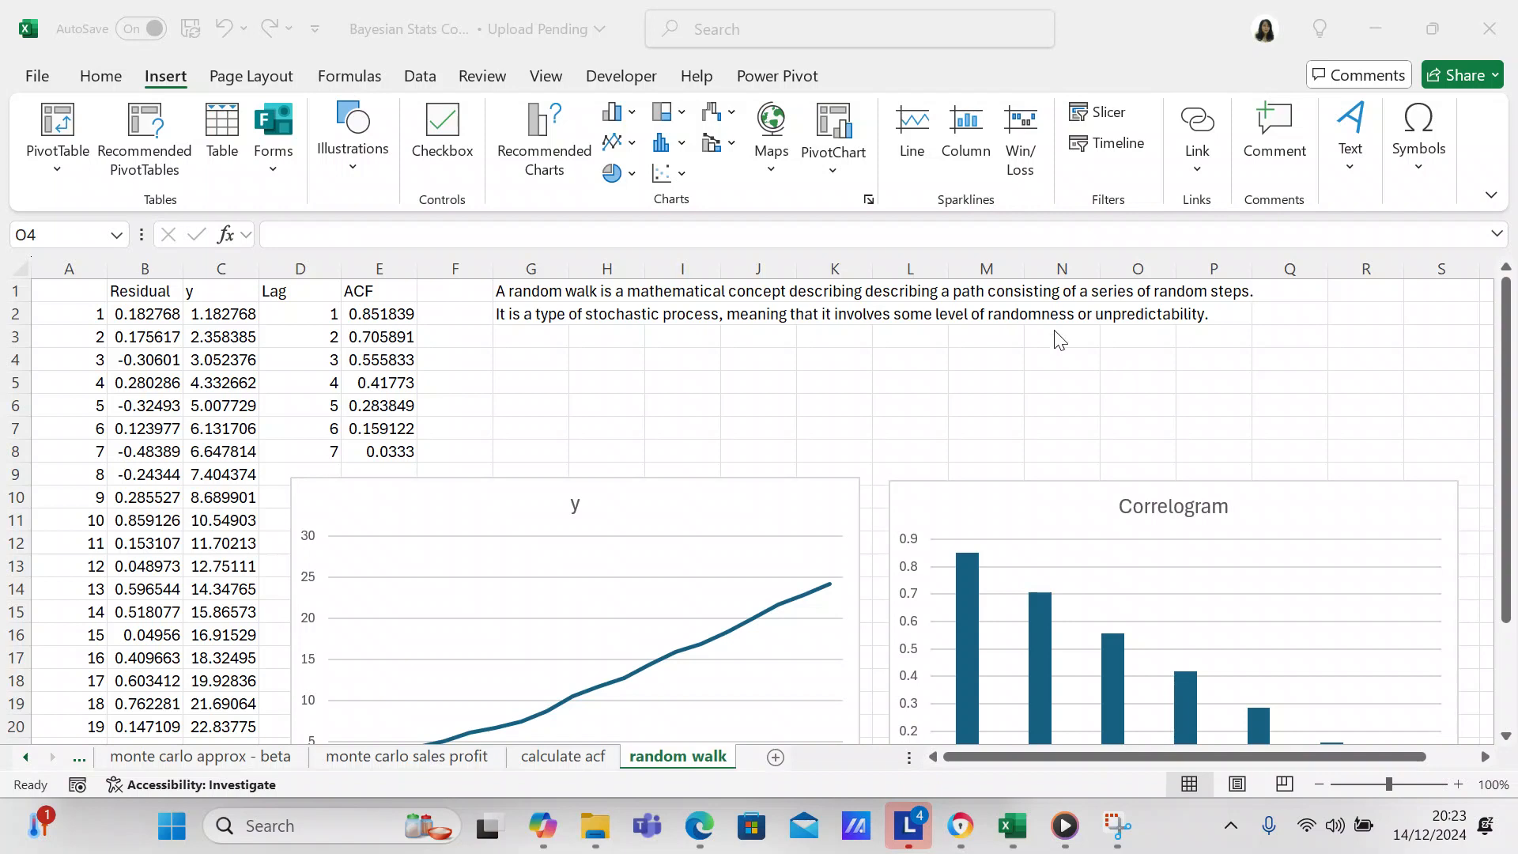
Delete the duplicated word "describing" from the random walk definition in cell G1.
{"action": "left_click", "coordinate": [556, 282]}
{"action": "left_click", "coordinate": [552, 290]}
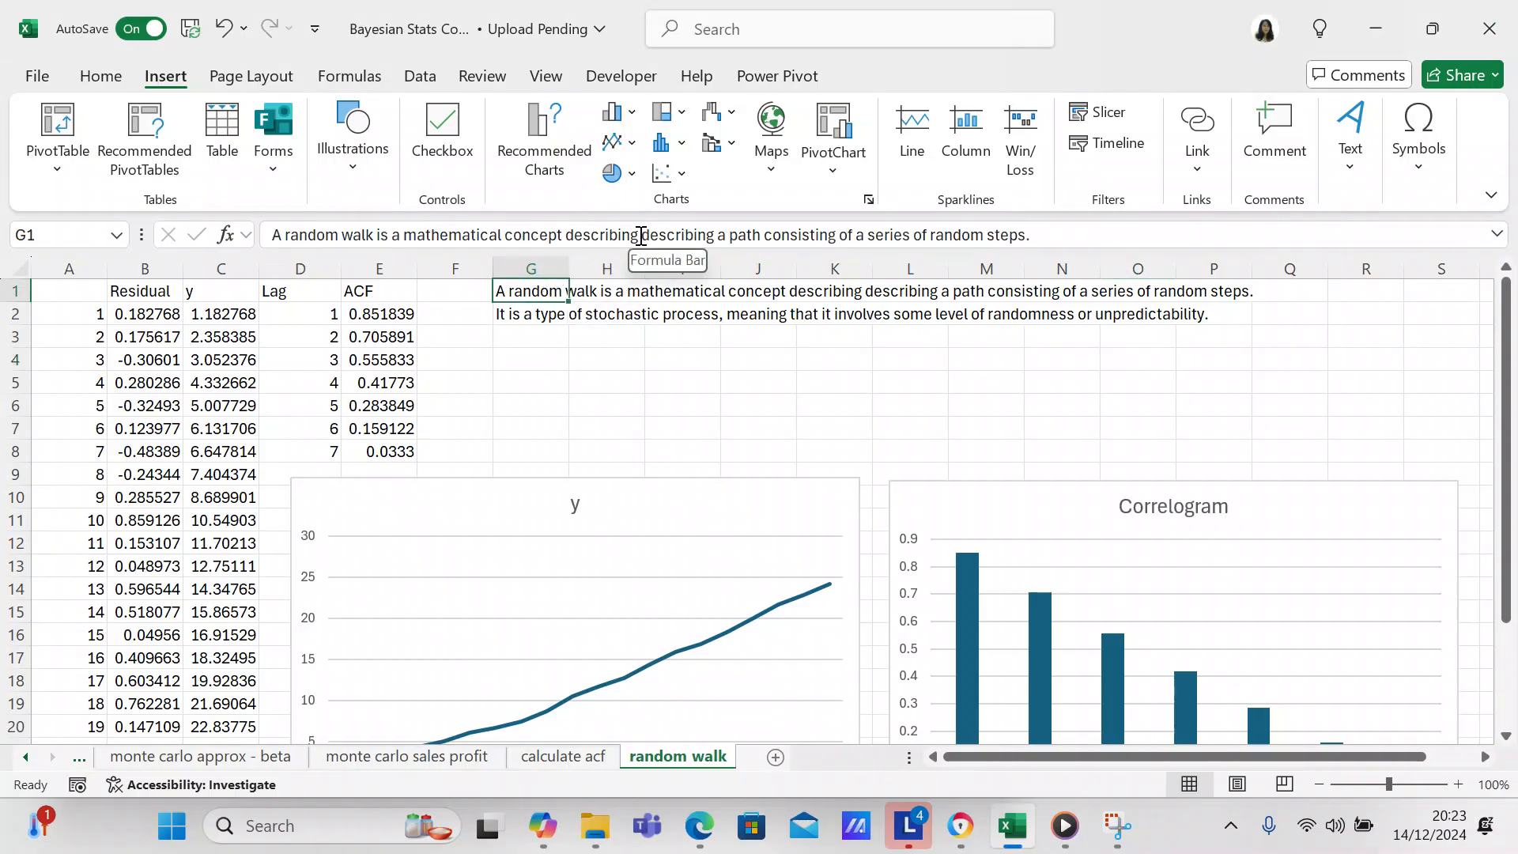
{"action": "left_click", "coordinate": [641, 235]}
{"action": "key", "text": "BackSpace"}
{"action": "key", "text": "BackSpace"}
{"action": "key", "text": "BackSpace"}
{"action": "key", "text": "BackSpace"}
{"action": "key", "text": "BackSpace"}
{"action": "key", "text": "BackSpace"}
{"action": "key", "text": "BackSpace"}
{"action": "key", "text": "BackSpace"}
{"action": "key", "text": "BackSpace"}
{"action": "key", "text": "BackSpace"}
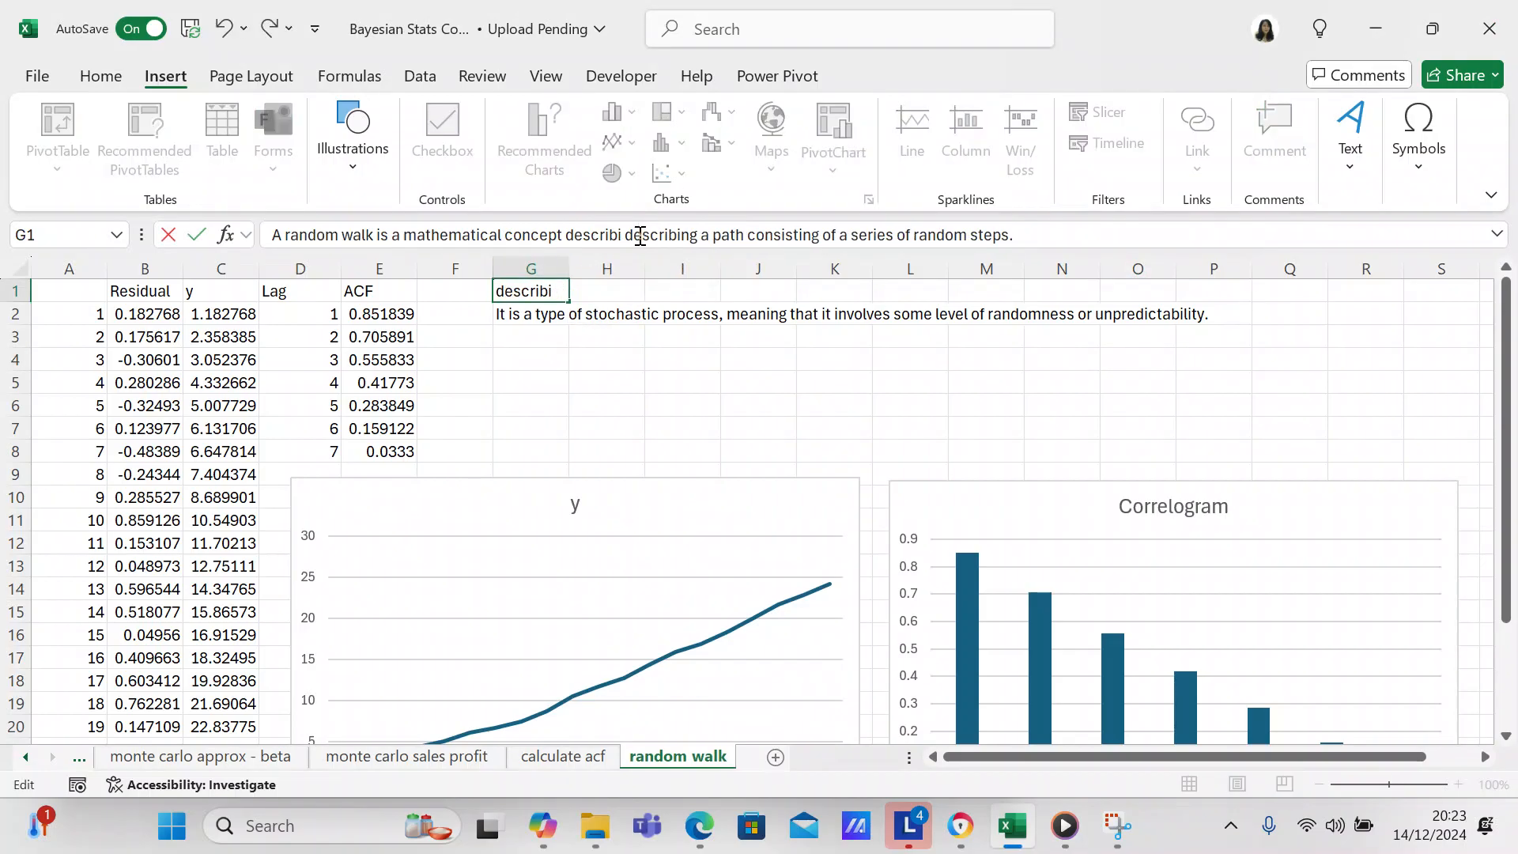
{"action": "key", "text": "BackSpace"}
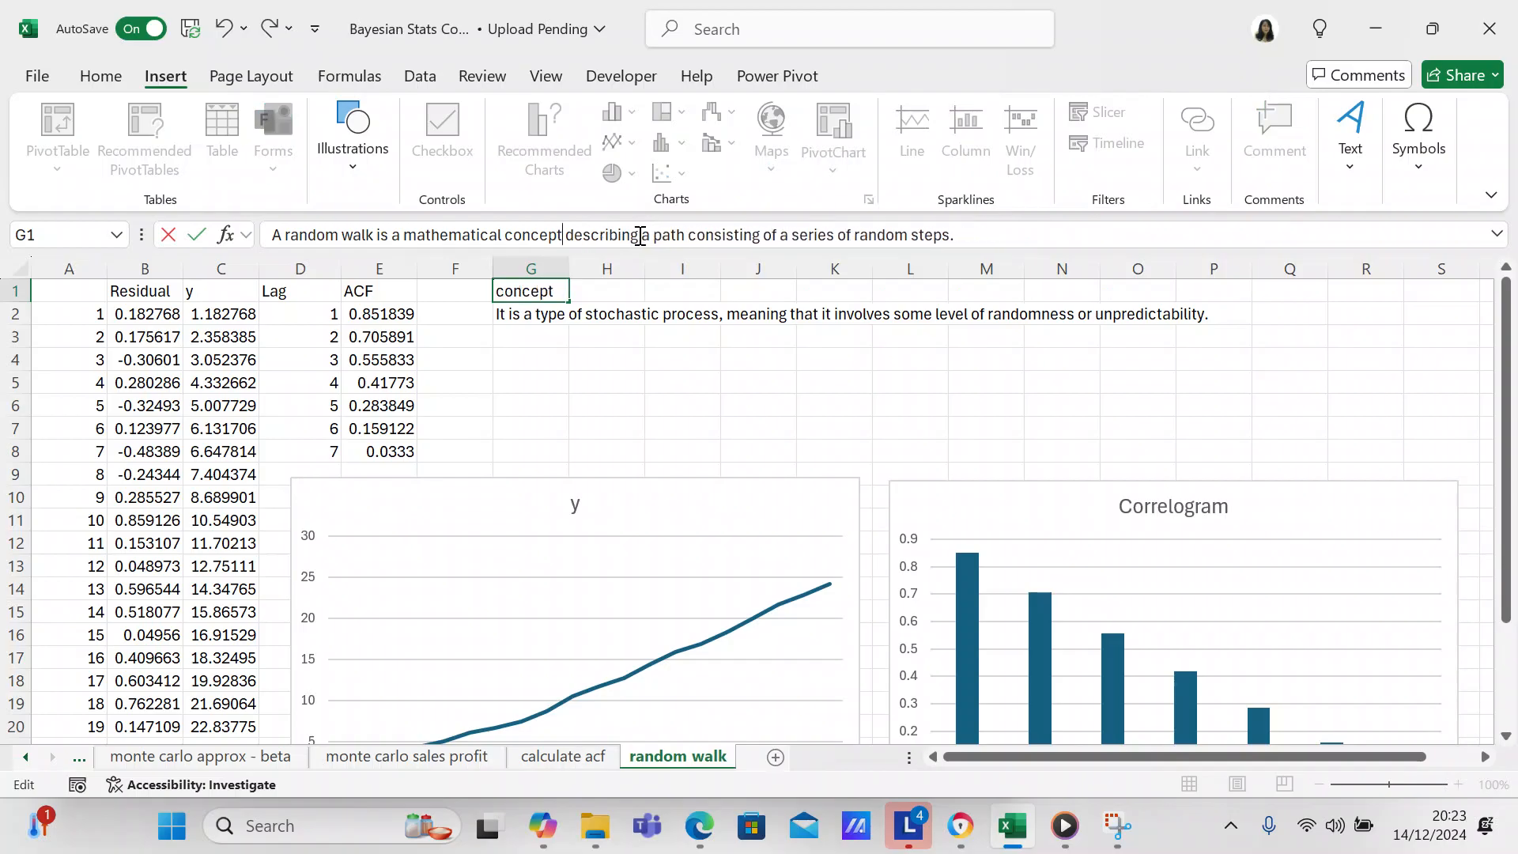
{"action": "key", "text": "ctrl+Return"}
{"action": "left_click", "coordinate": [625, 362]}
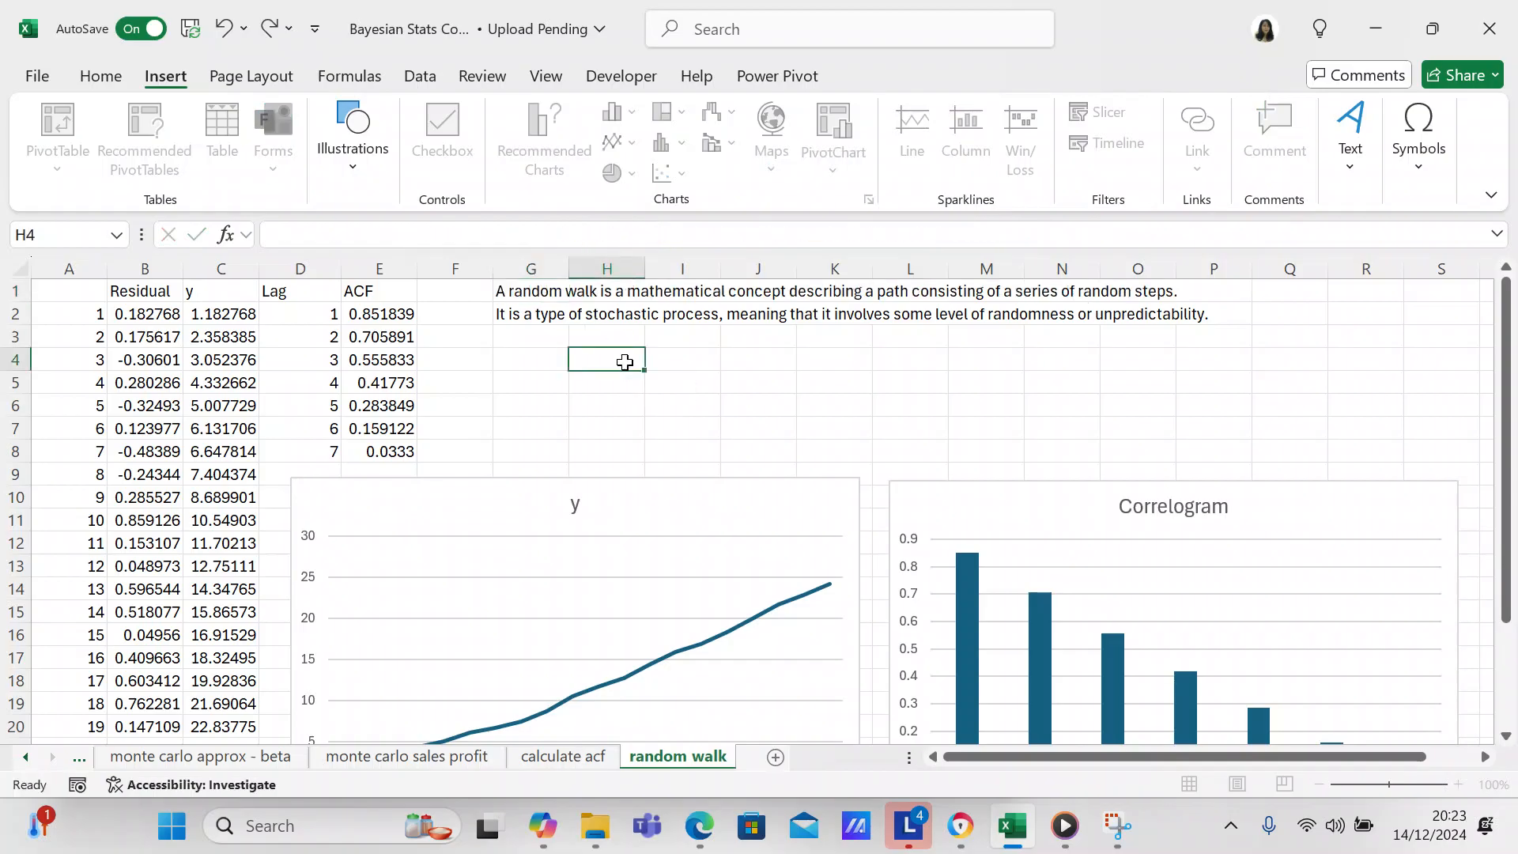
Examine the headers and data layout, the residual formula in B2, and the y formulas in C2 to C4.
{"action": "left_click", "coordinate": [145, 296]}
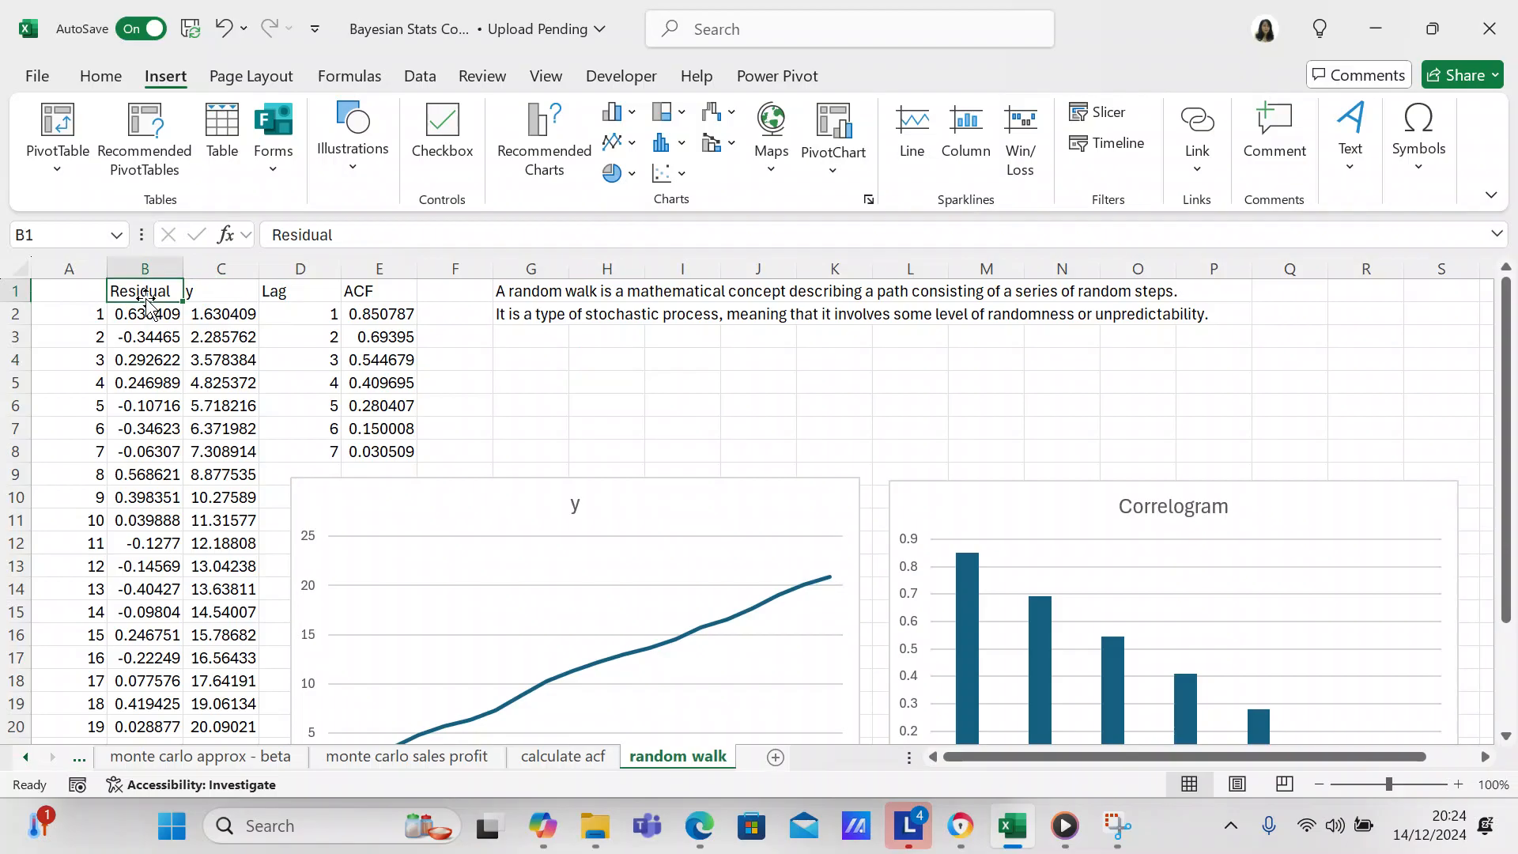
{"action": "left_click", "coordinate": [95, 296]}
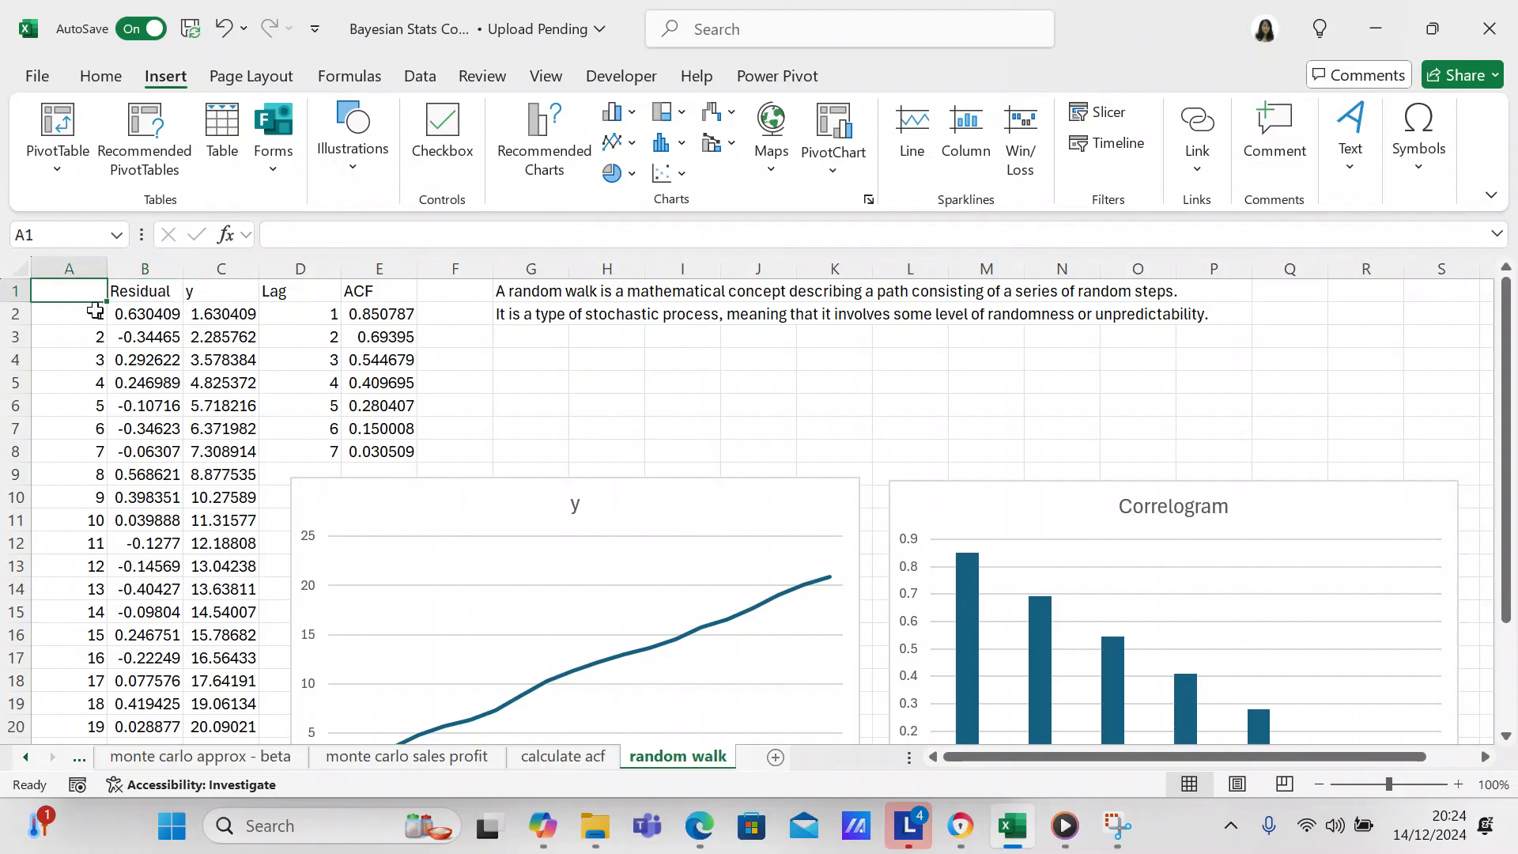
{"action": "left_click_drag", "start_coordinate": [1506, 355], "coordinate": [1514, 301]}
{"action": "mouse_move", "coordinate": [1514, 300]}
{"action": "left_mouse_down"}
{"action": "mouse_move", "coordinate": [1512, 447]}
{"action": "mouse_move", "coordinate": [1514, 312]}
{"action": "left_mouse_up"}
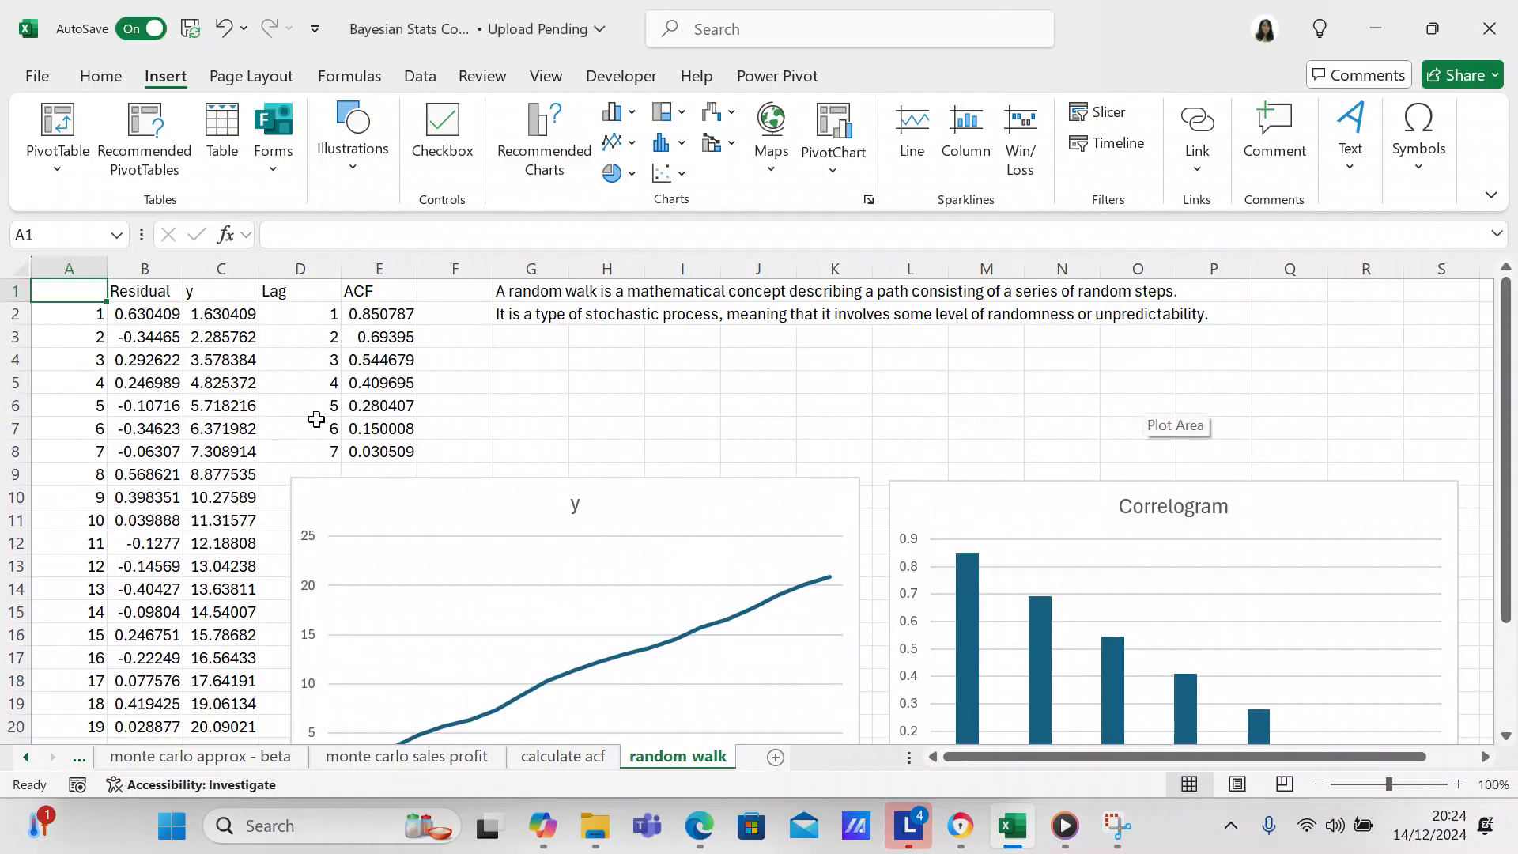
{"action": "left_click", "coordinate": [165, 310]}
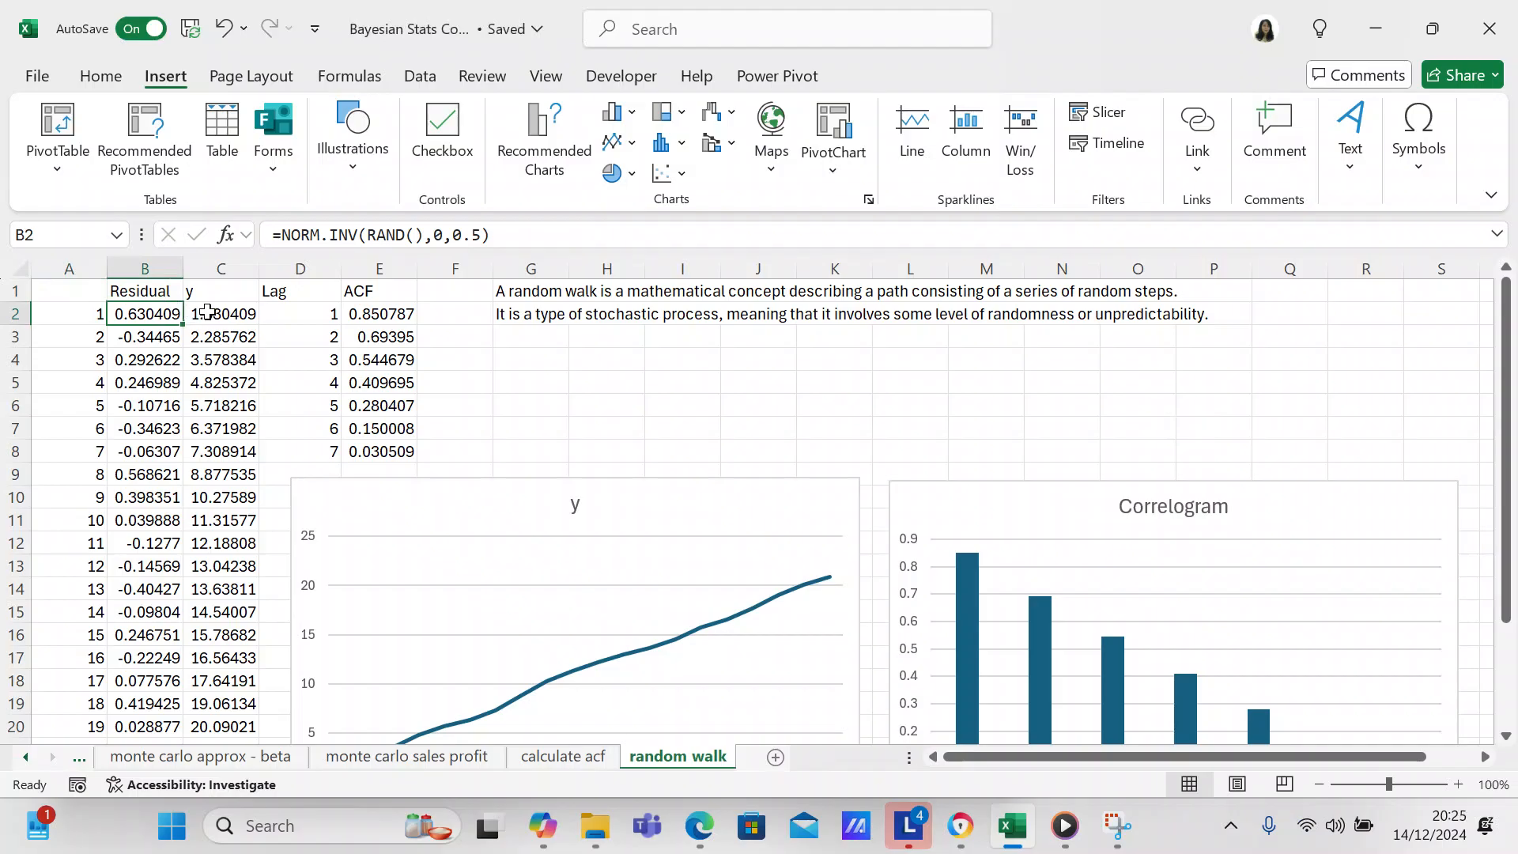
{"action": "left_click", "coordinate": [208, 313]}
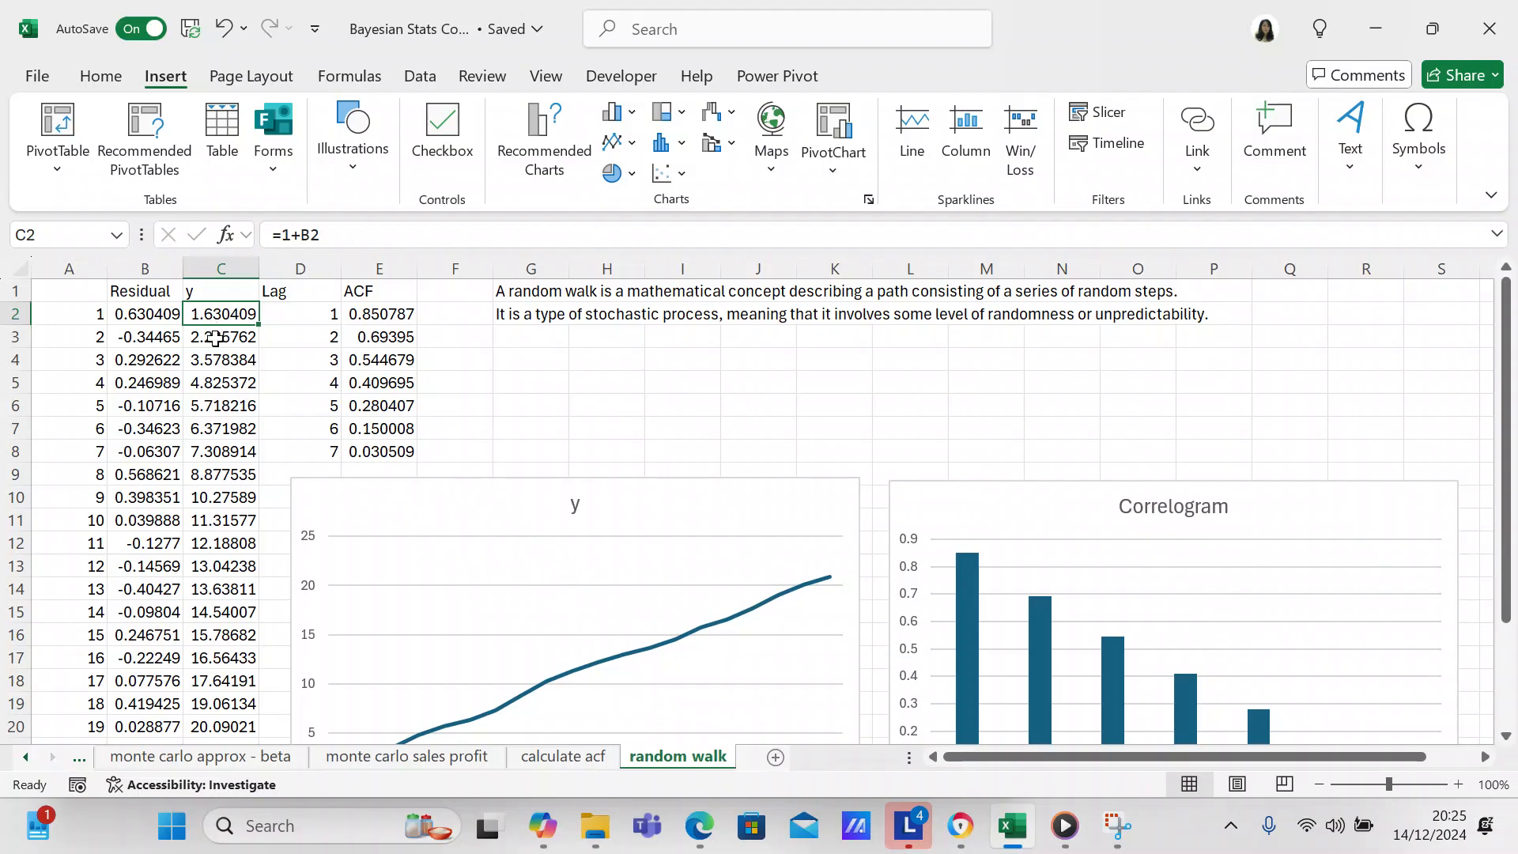
{"action": "left_click", "coordinate": [215, 339]}
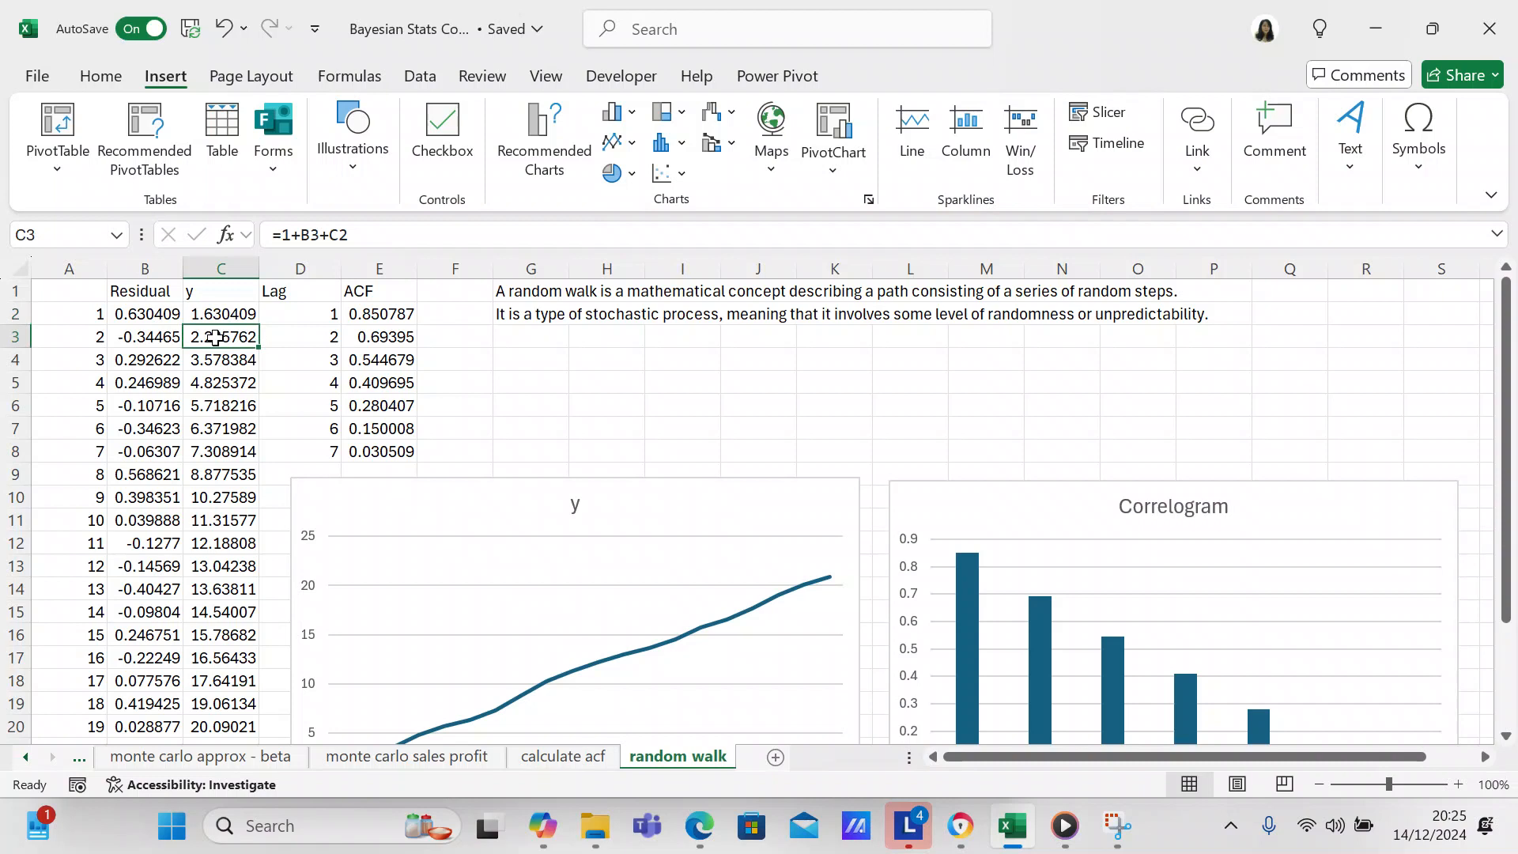
{"action": "left_click", "coordinate": [213, 359]}
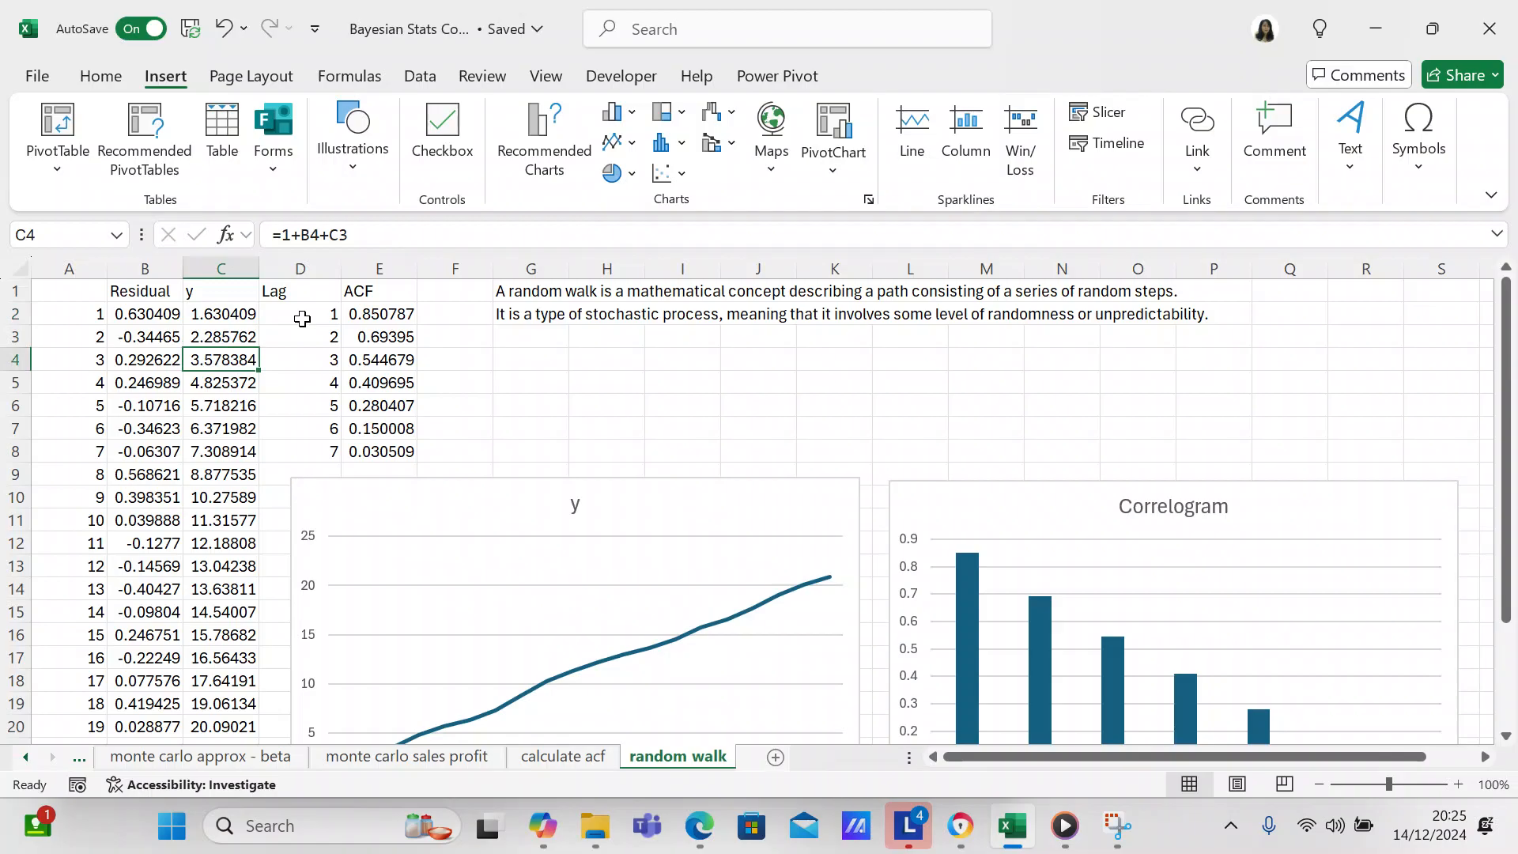
Inspect the Lag column and the autocorrelation formulas for lags 1 to 7 in cells E2 to E8.
{"action": "left_click", "coordinate": [302, 319]}
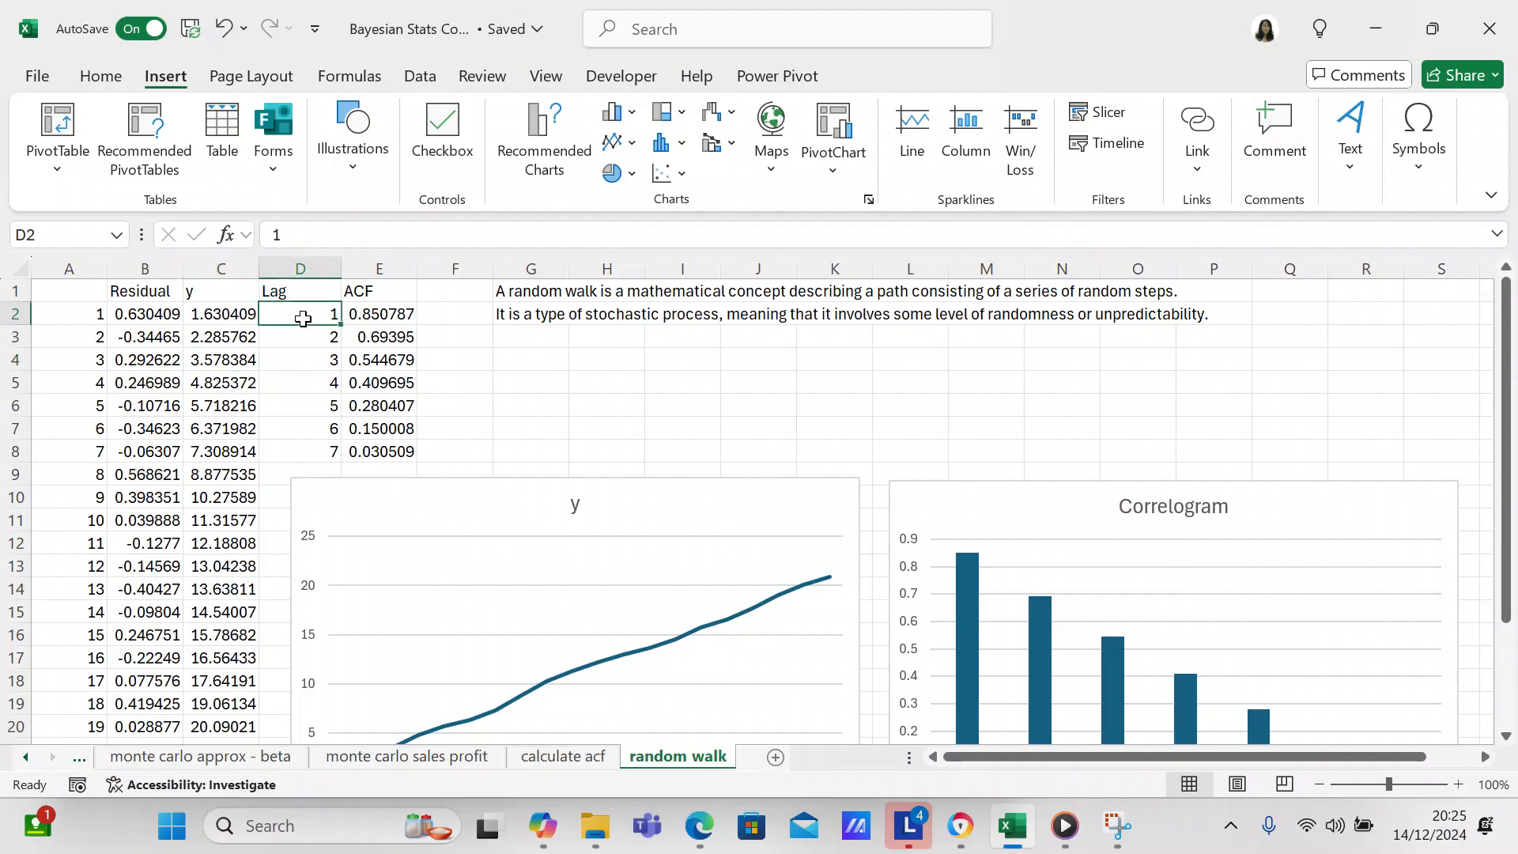
{"action": "left_click", "coordinate": [381, 316]}
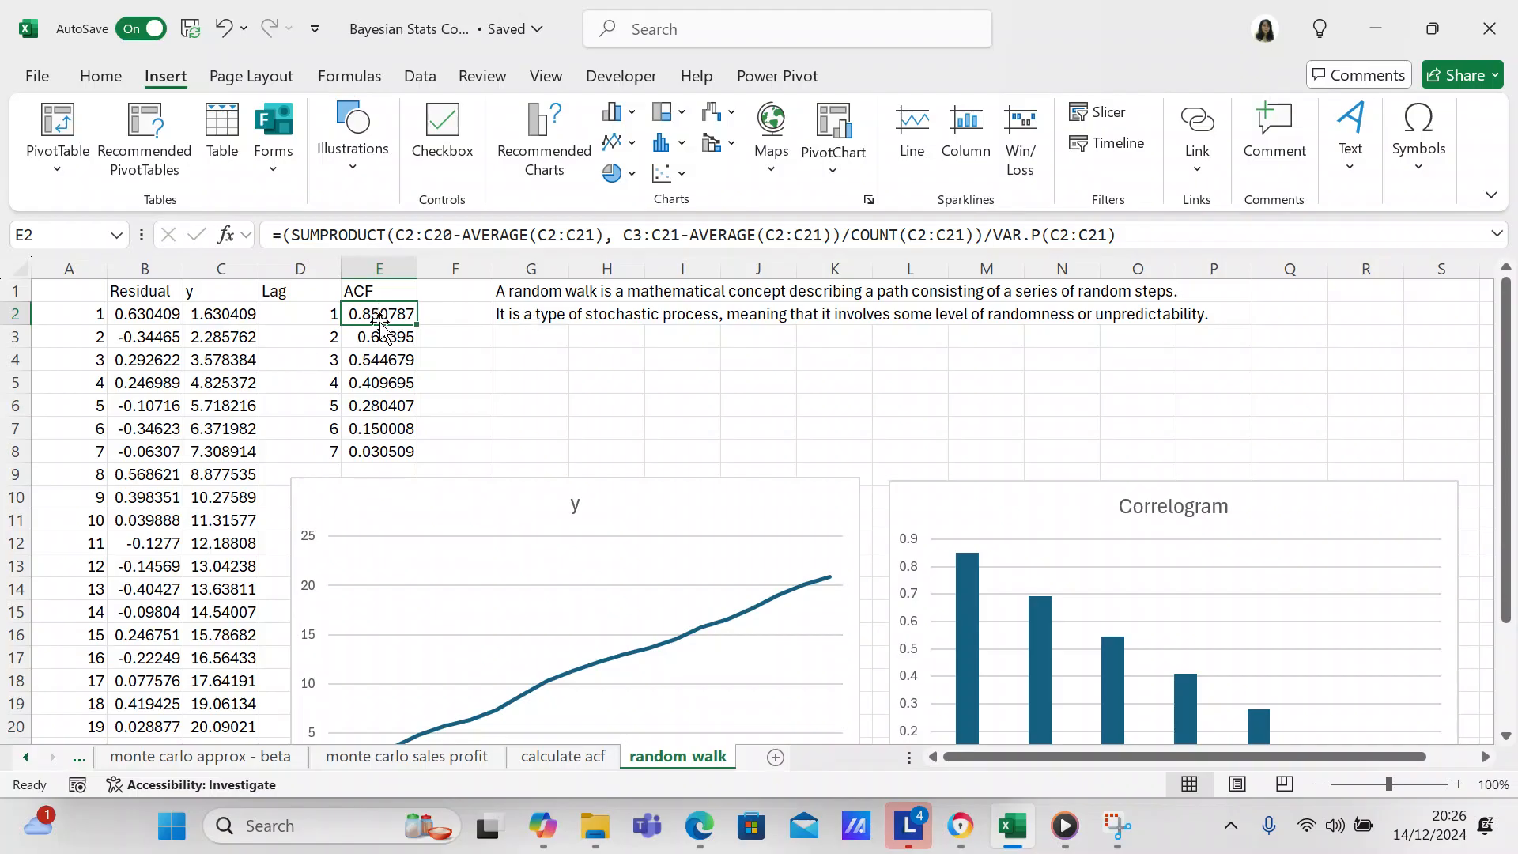
{"action": "left_click", "coordinate": [379, 329]}
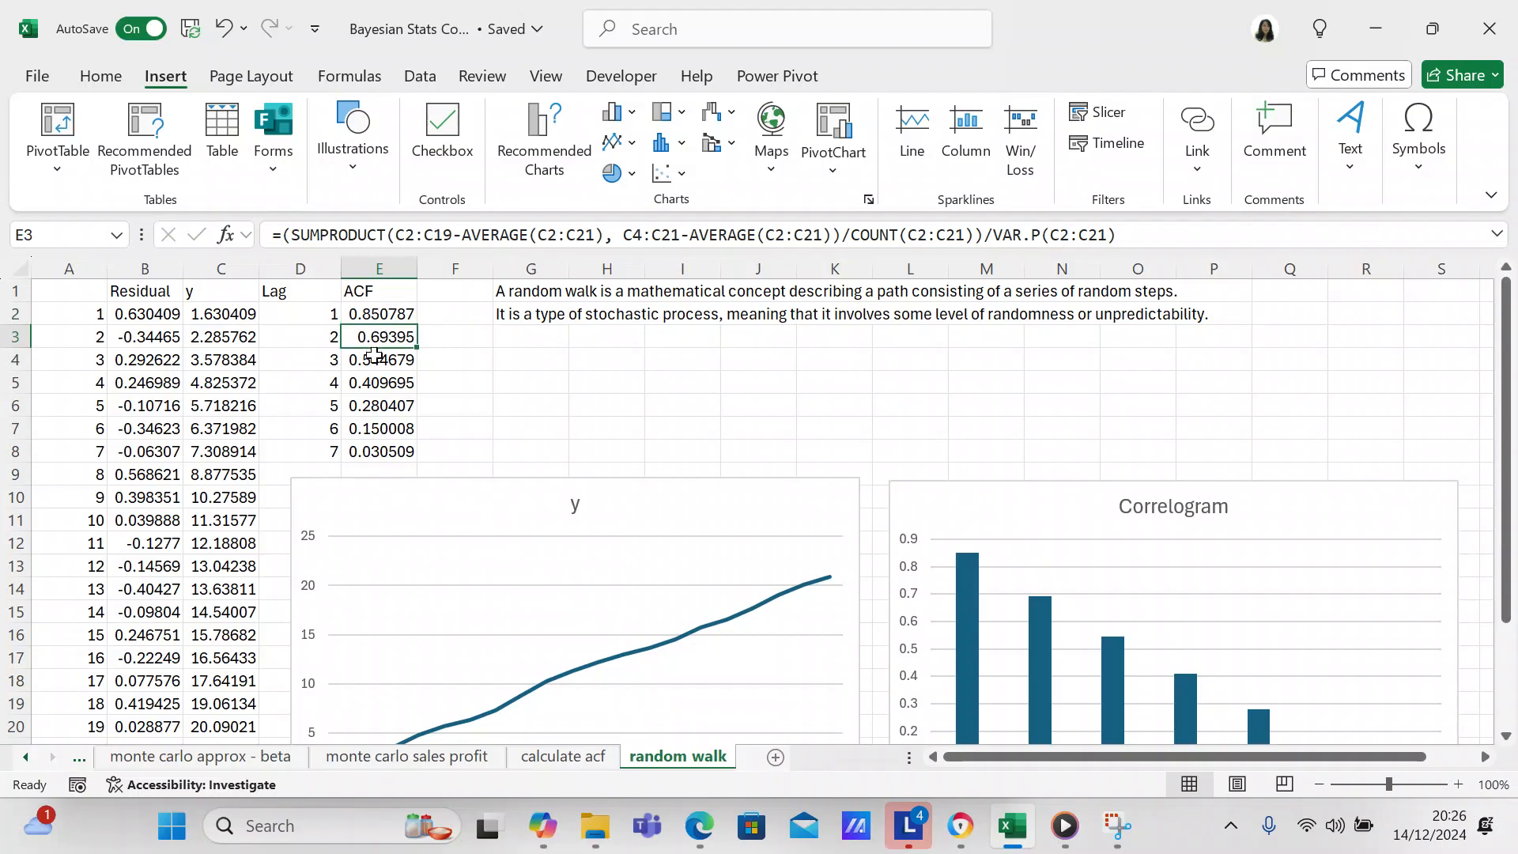
{"action": "left_click", "coordinate": [381, 360]}
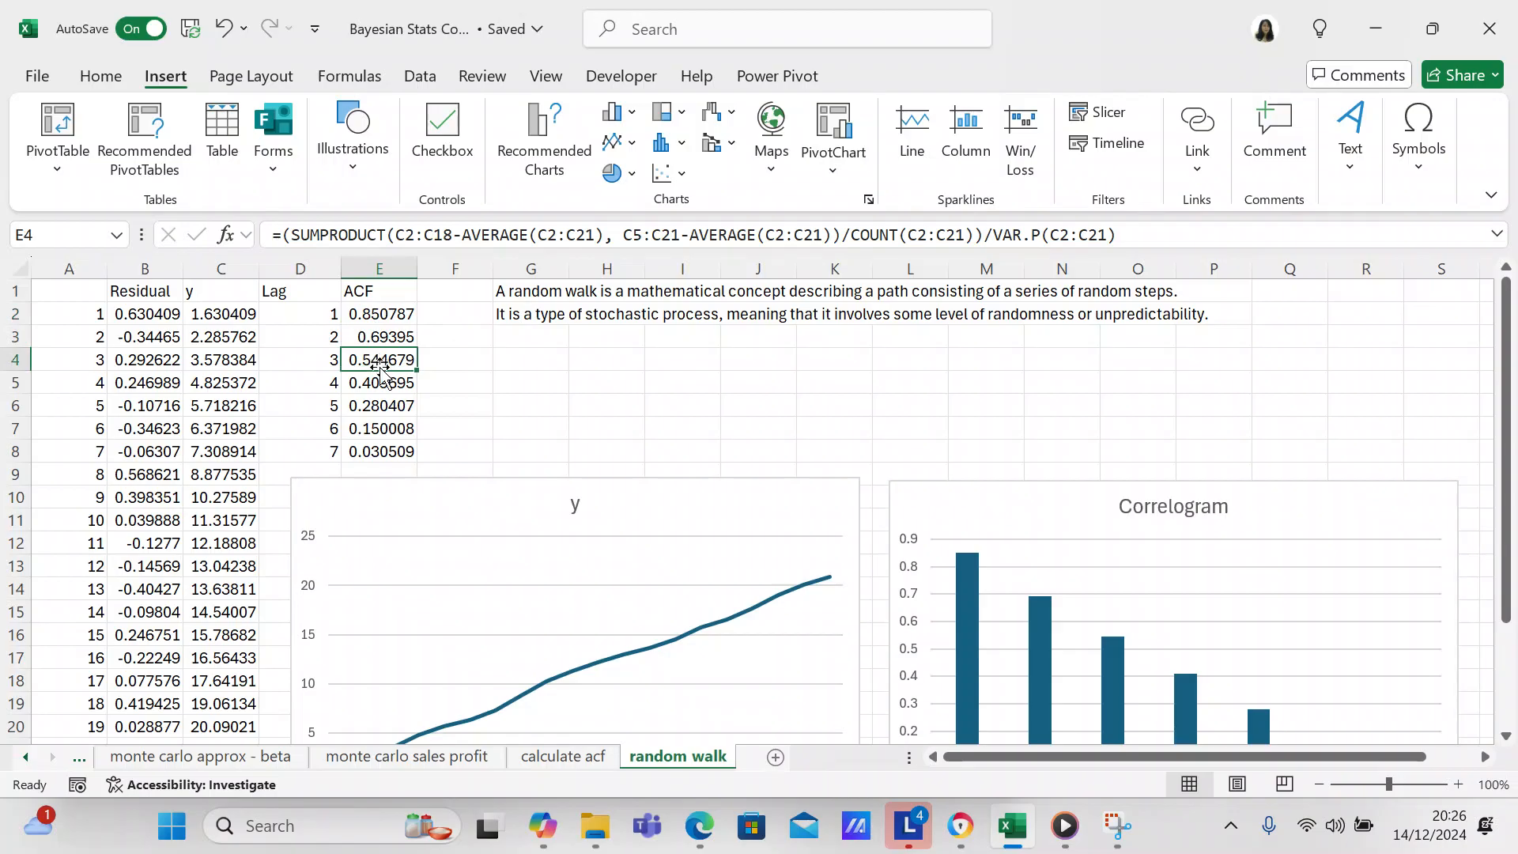
{"action": "left_click", "coordinate": [377, 384]}
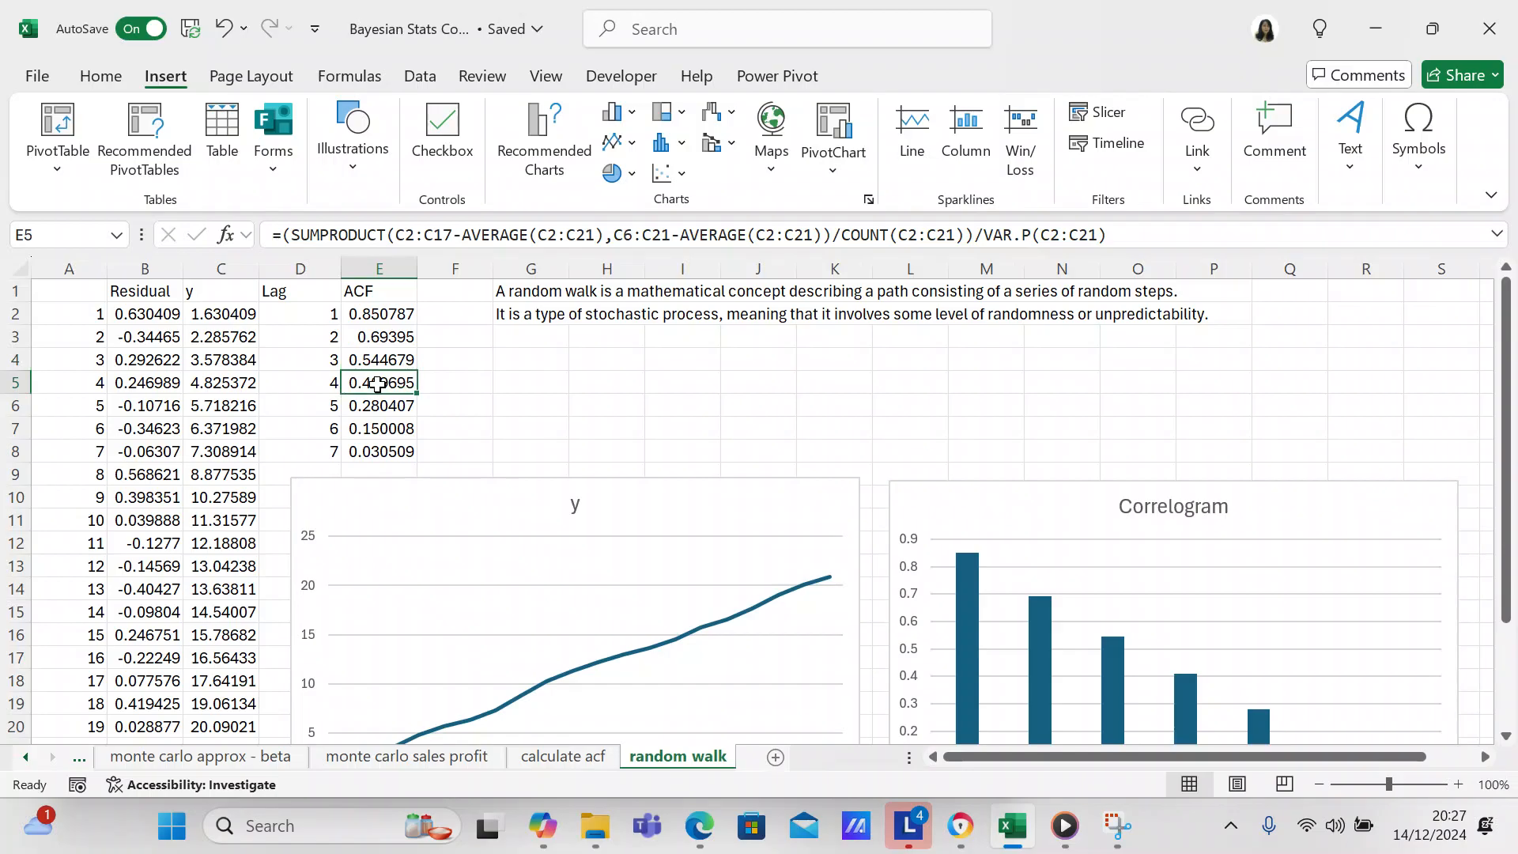
{"action": "left_click", "coordinate": [377, 406]}
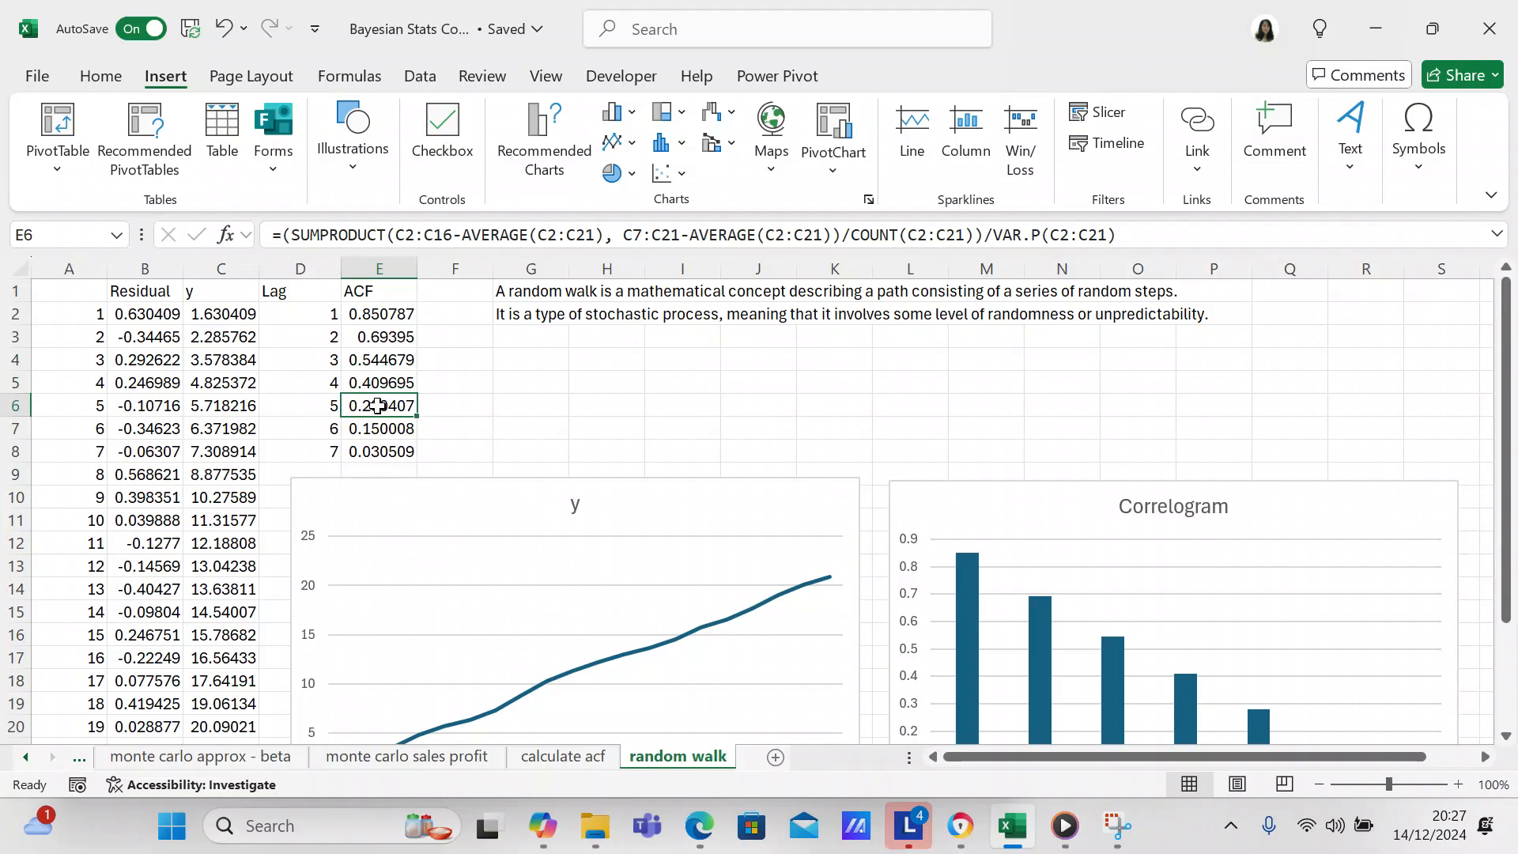
{"action": "left_click", "coordinate": [374, 427]}
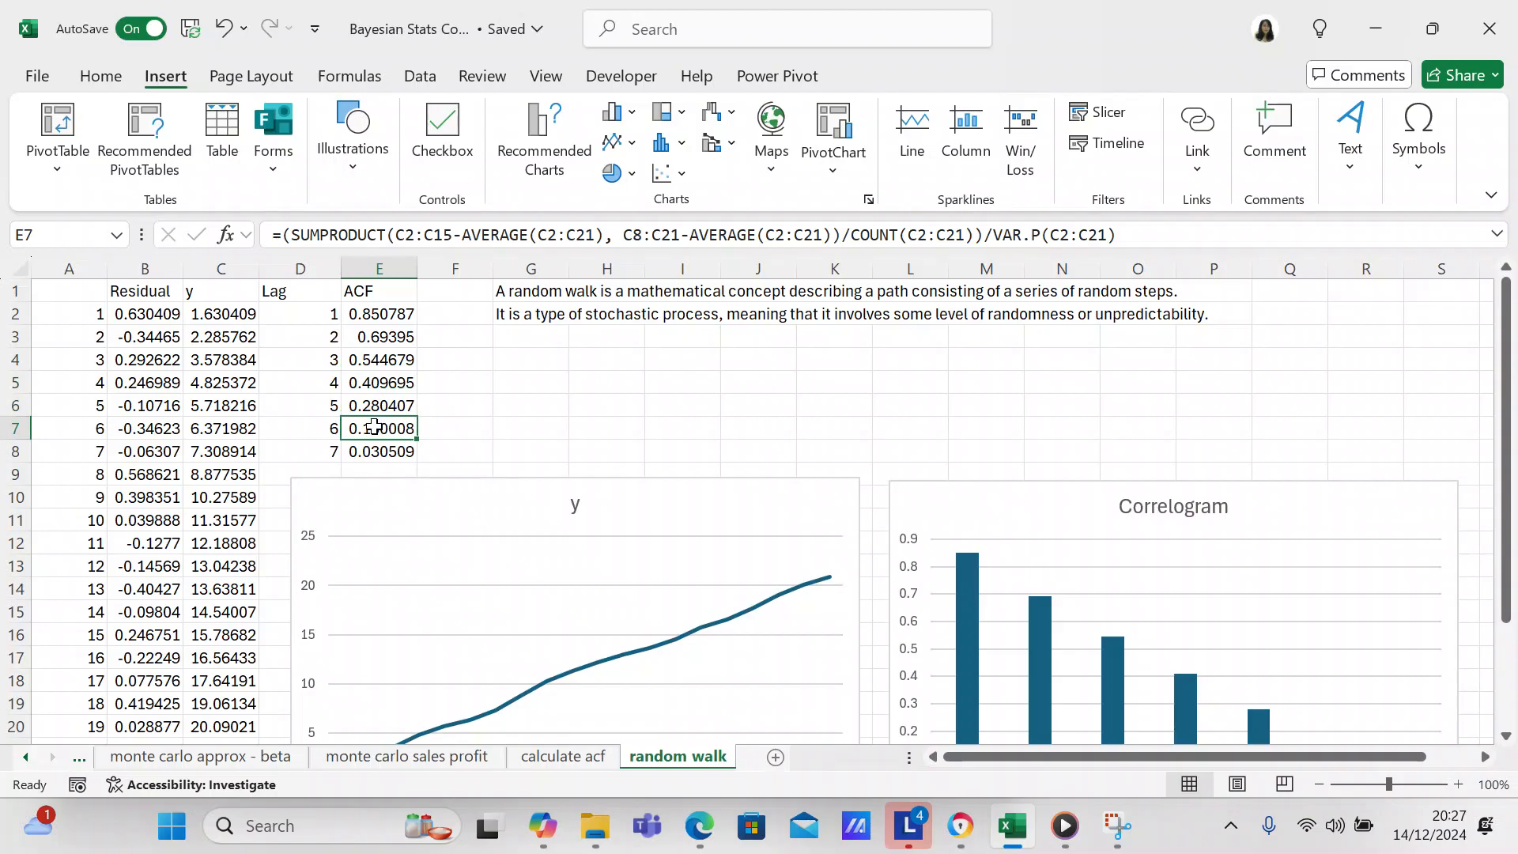
{"action": "left_click", "coordinate": [375, 450]}
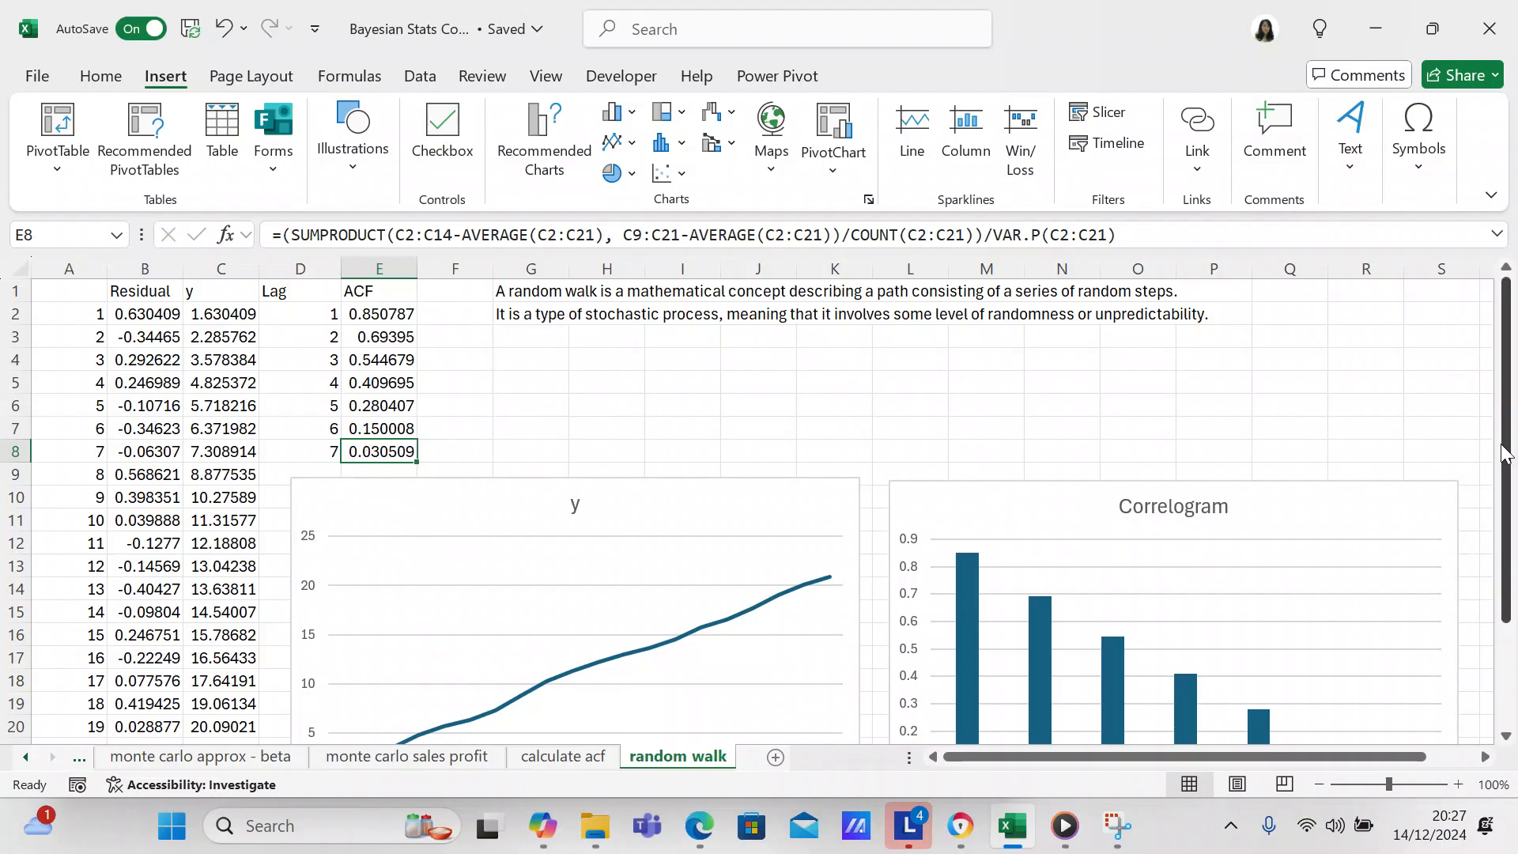
Add a linear trendline to the y line chart and open its detailed formatting options.
{"action": "left_click_drag", "start_coordinate": [1504, 455], "coordinate": [1511, 538]}
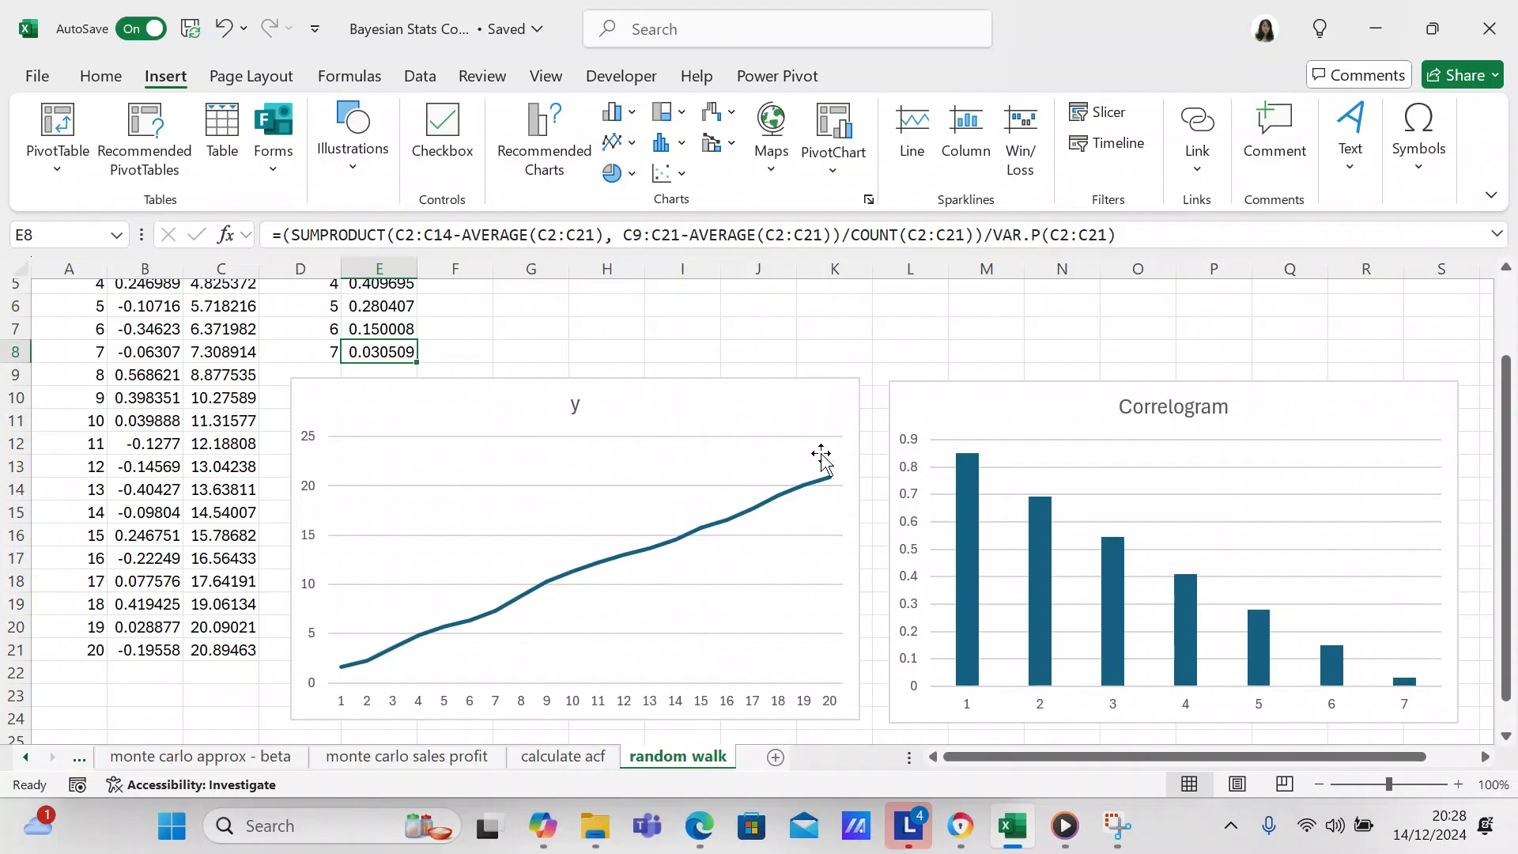
{"action": "mouse_move", "coordinate": [830, 484]}
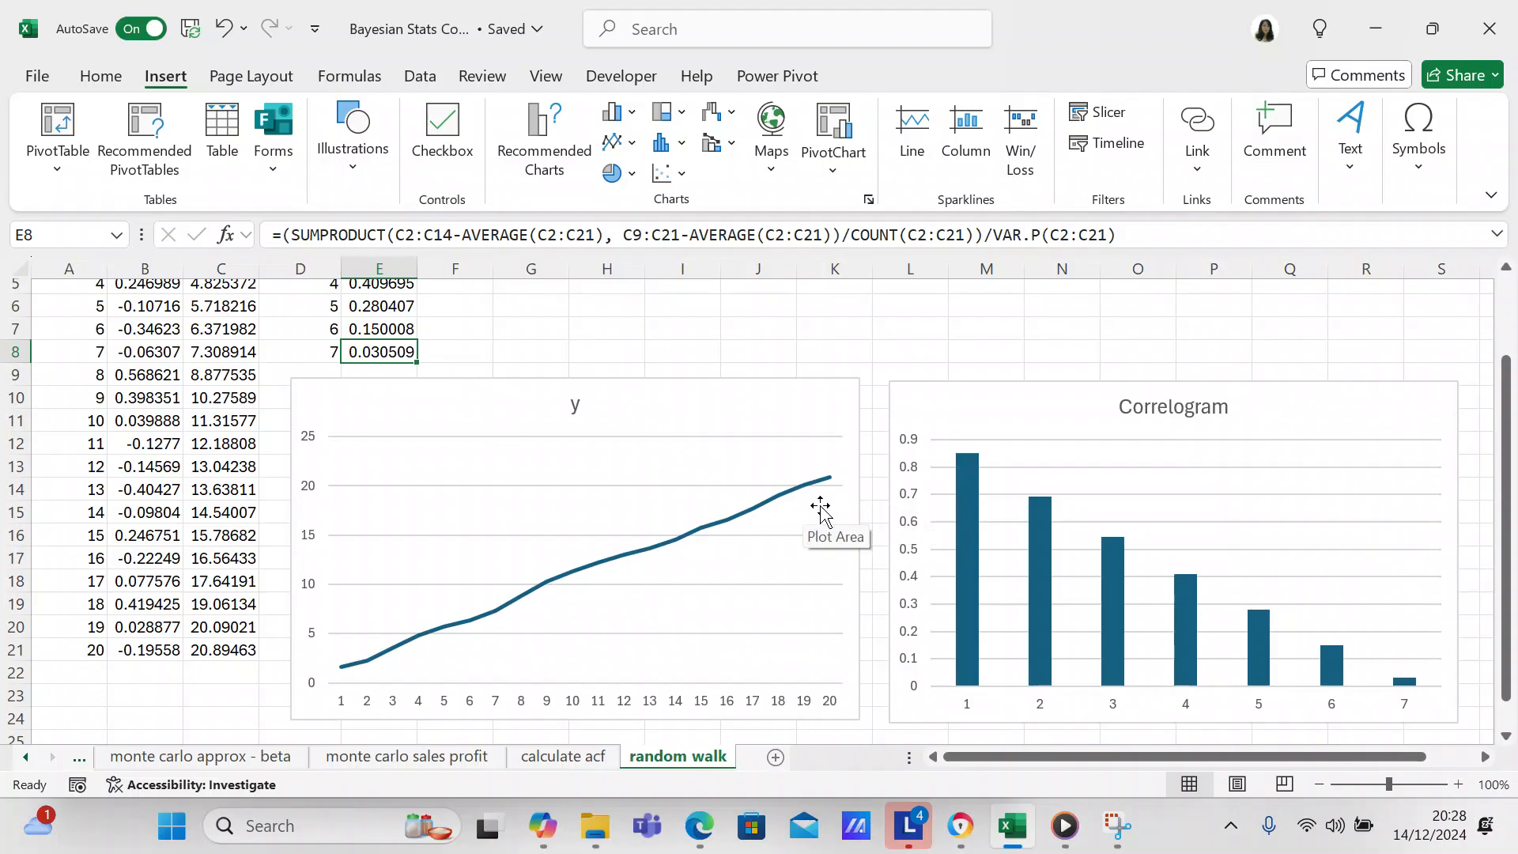
{"action": "left_click", "coordinate": [875, 447]}
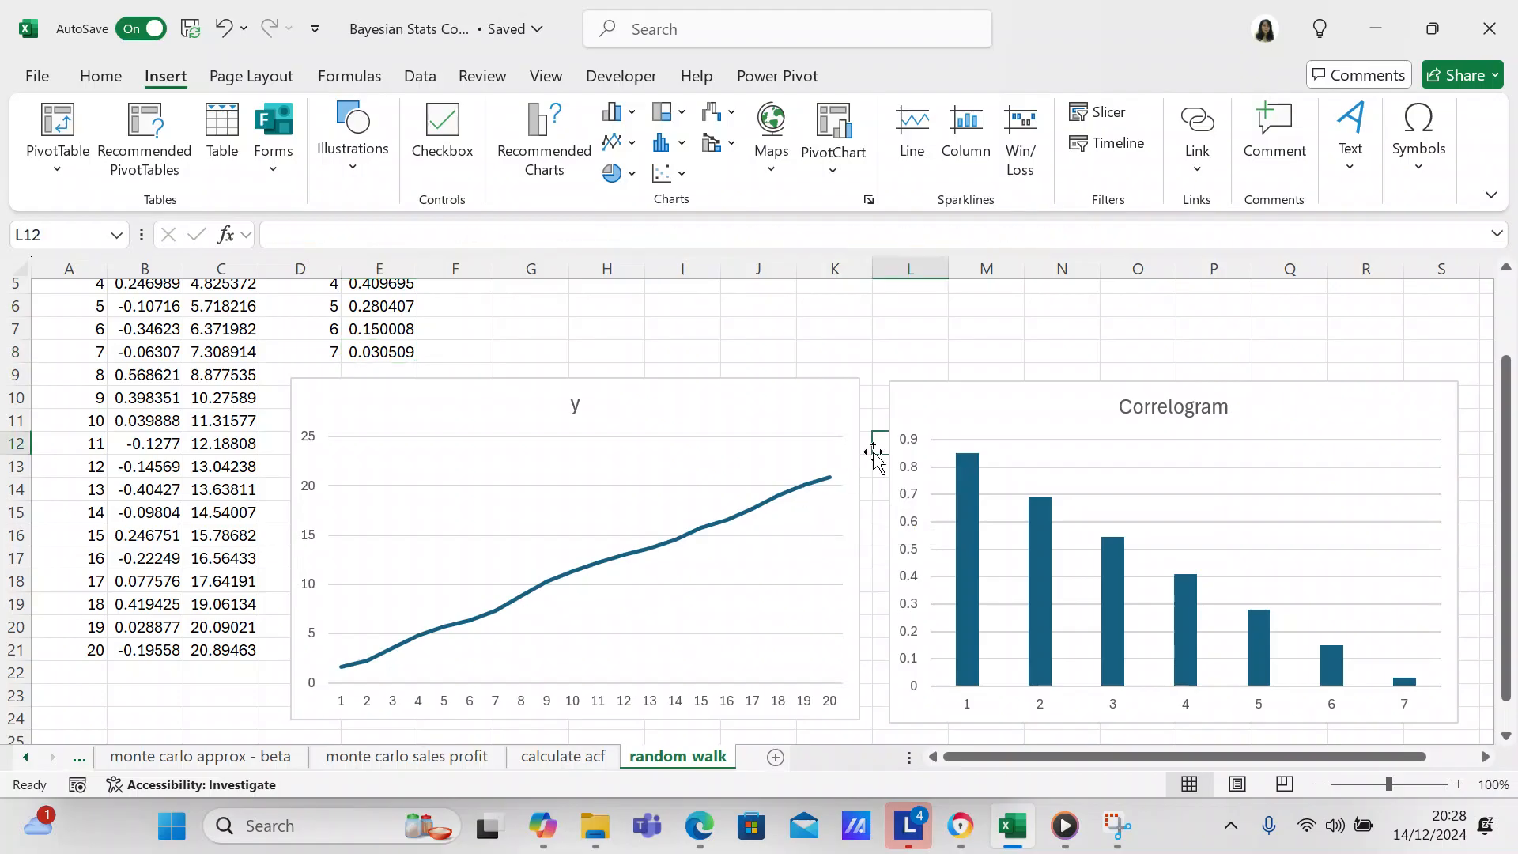
{"action": "left_click", "coordinate": [806, 423]}
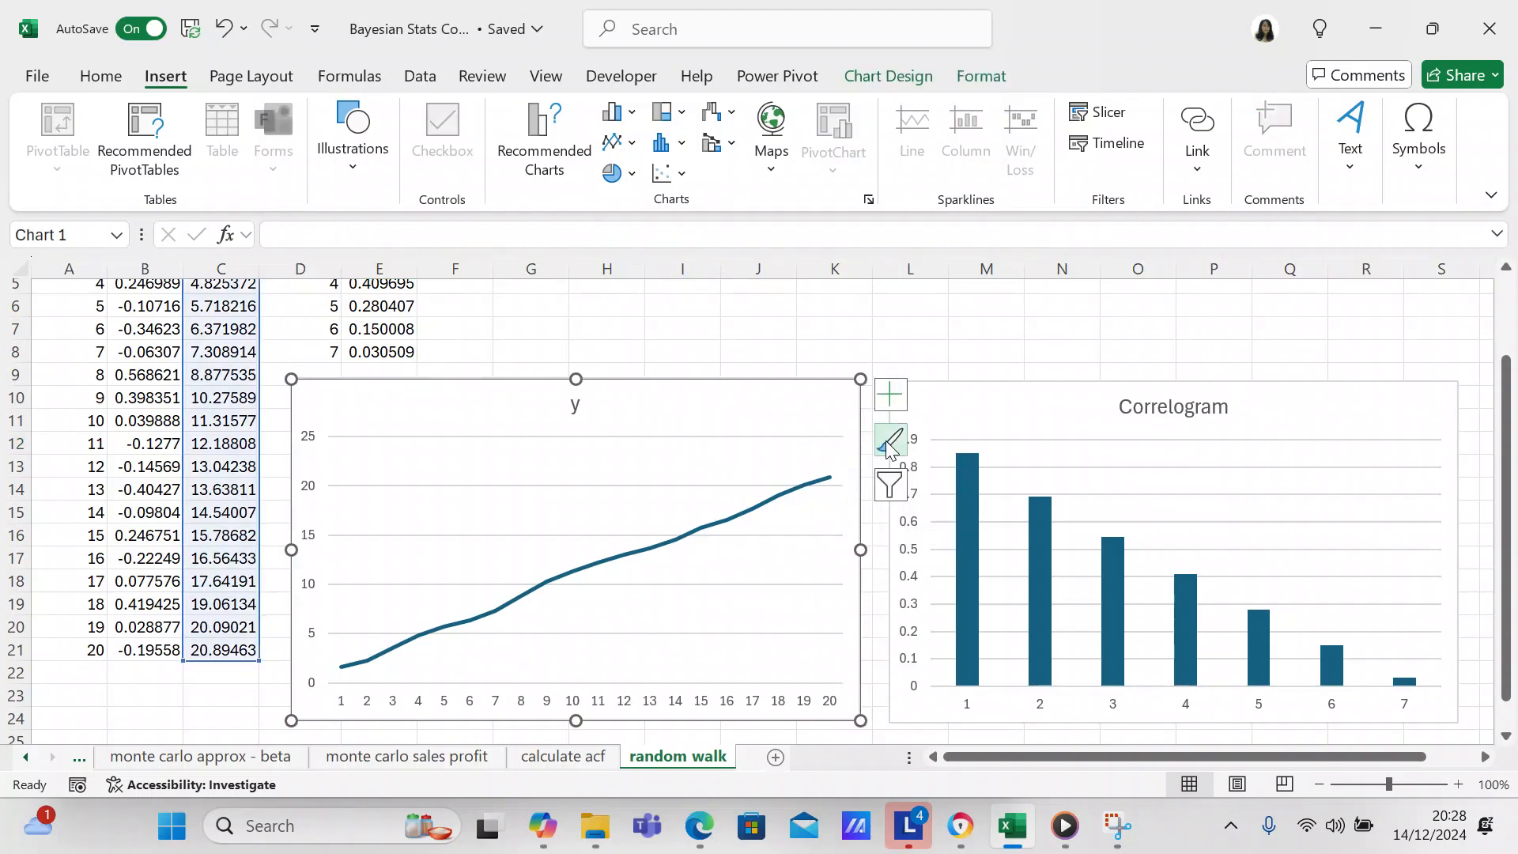
{"action": "left_click", "coordinate": [889, 399]}
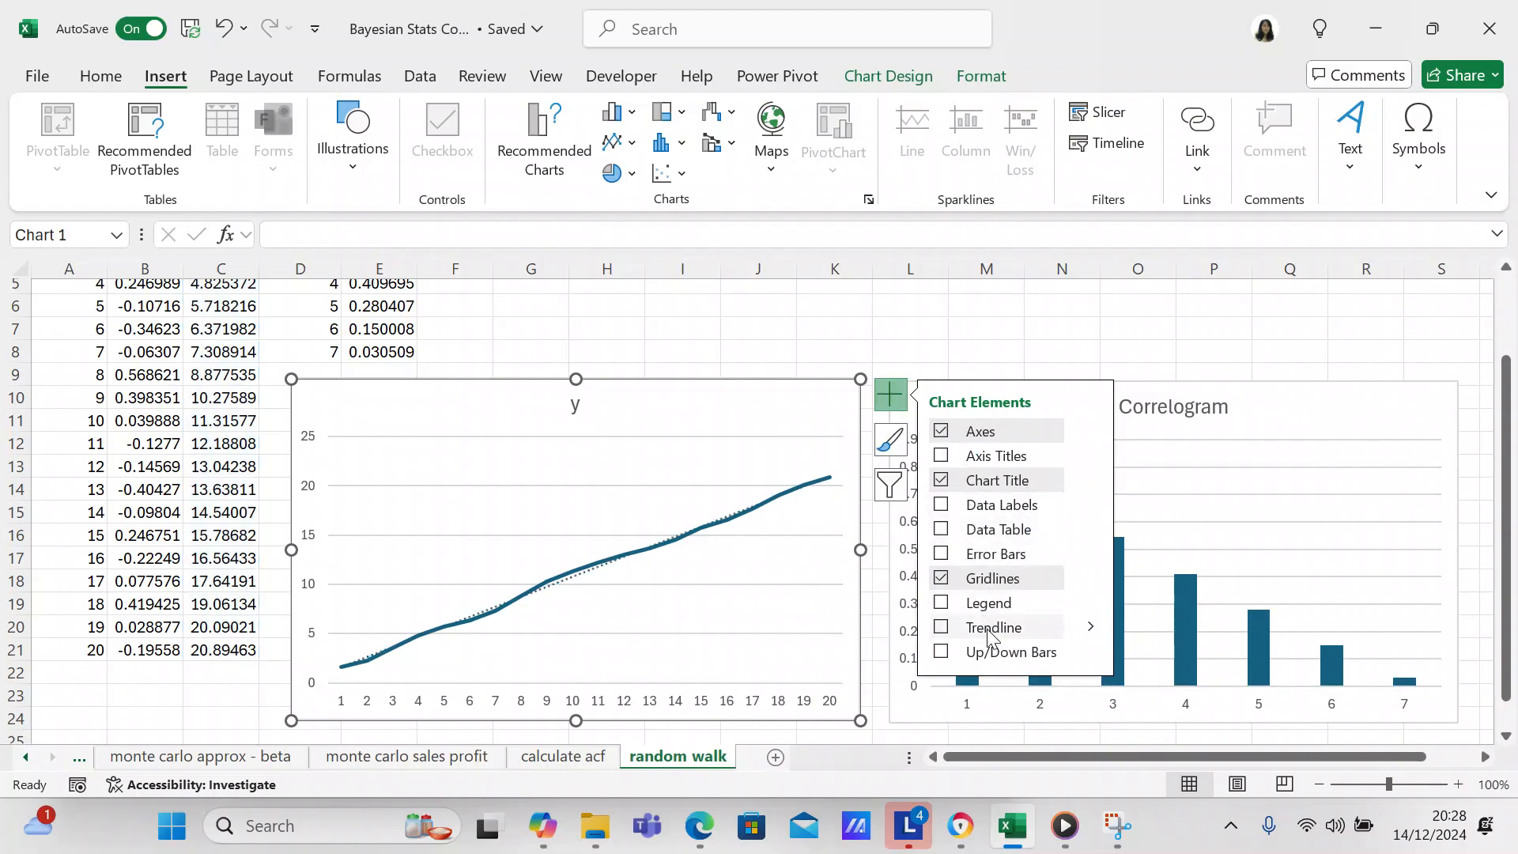
{"action": "left_click", "coordinate": [987, 629]}
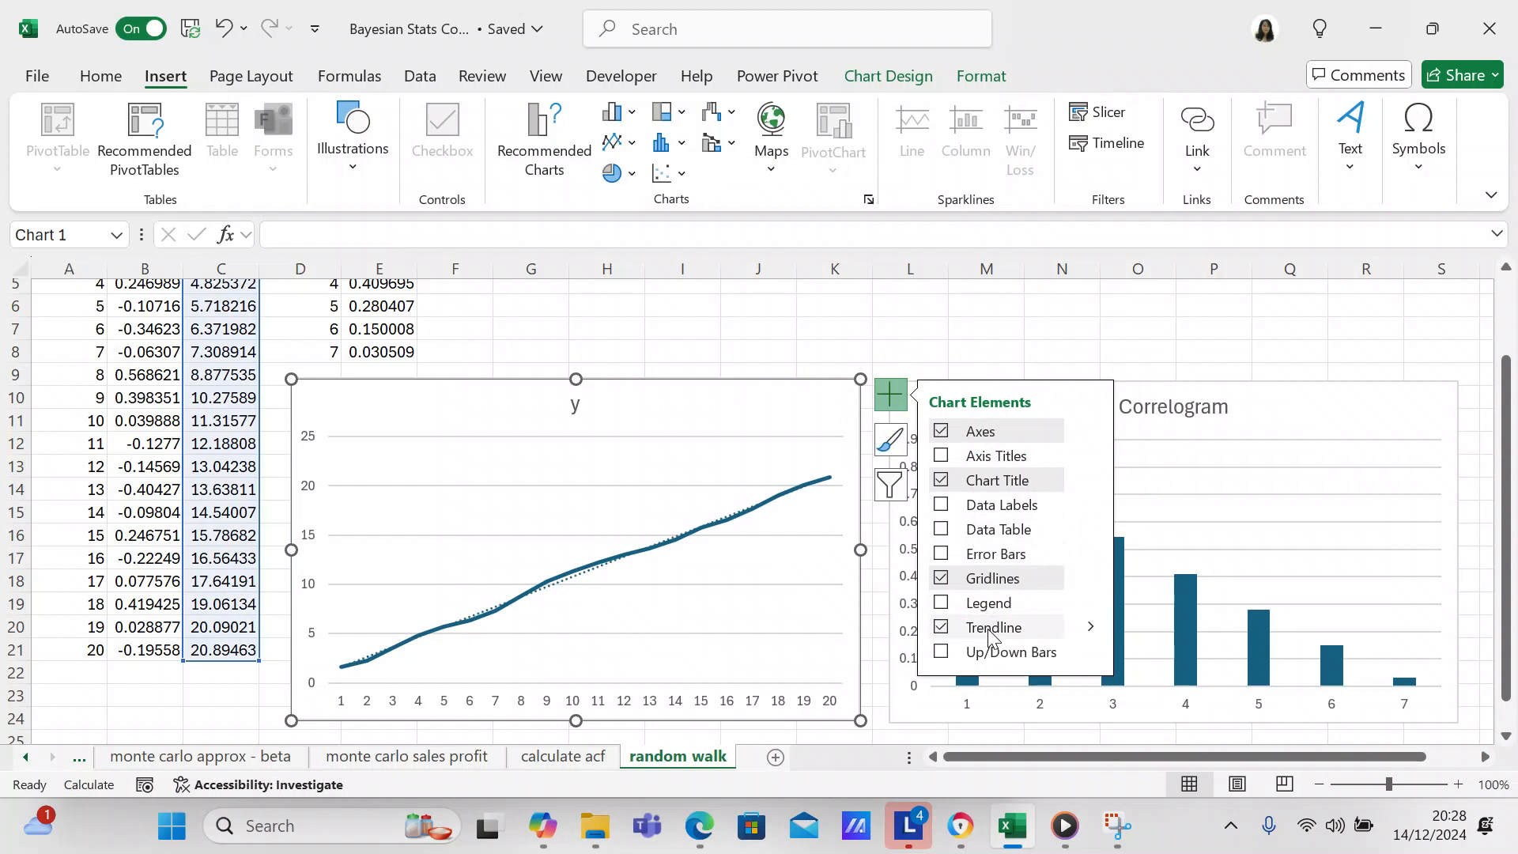
{"action": "left_click", "coordinate": [1092, 629]}
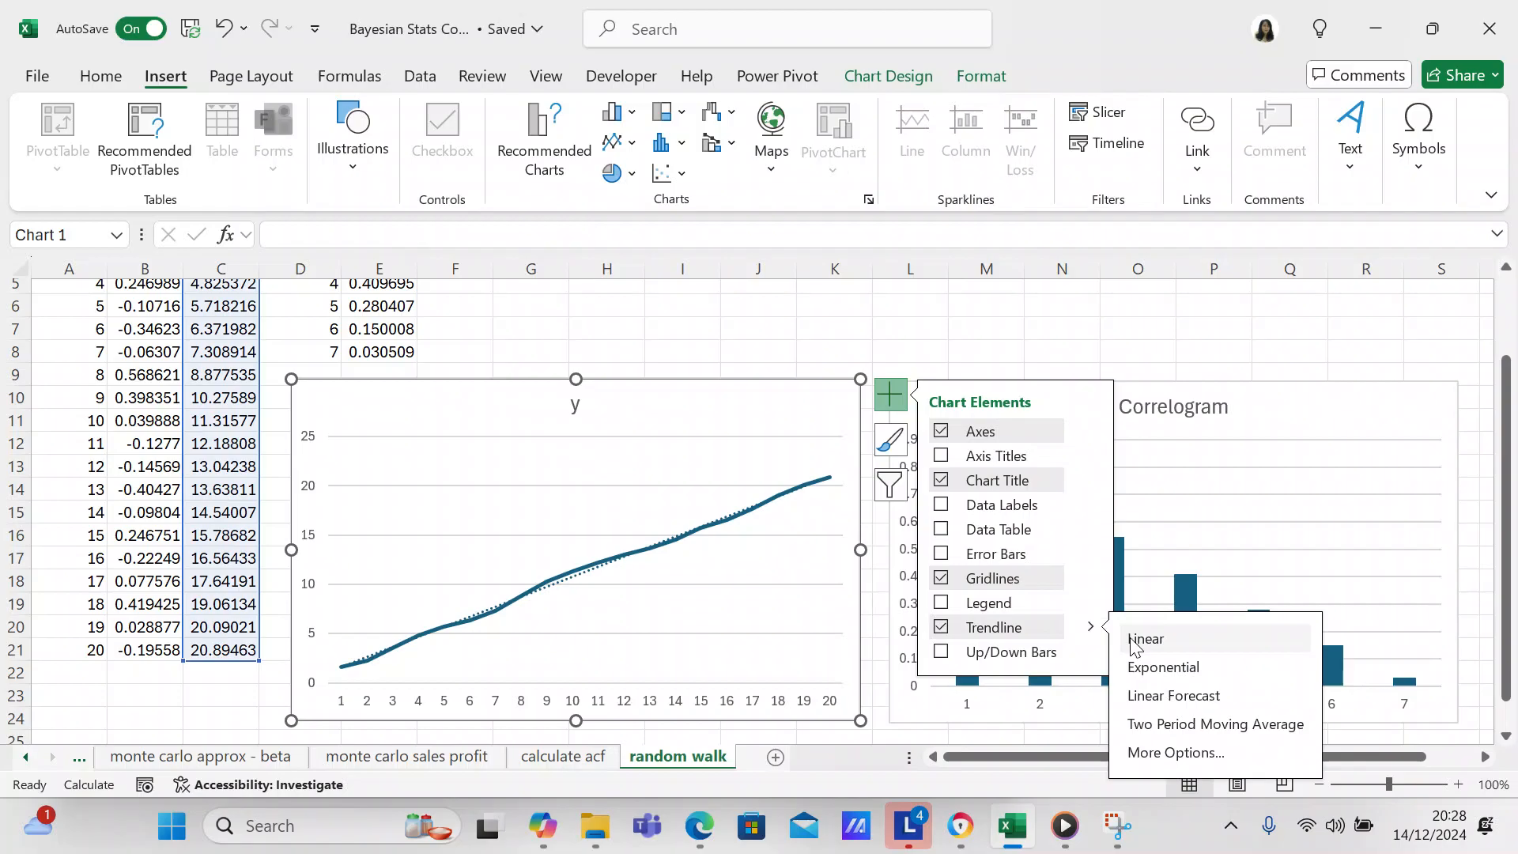
{"action": "left_click", "coordinate": [1154, 753]}
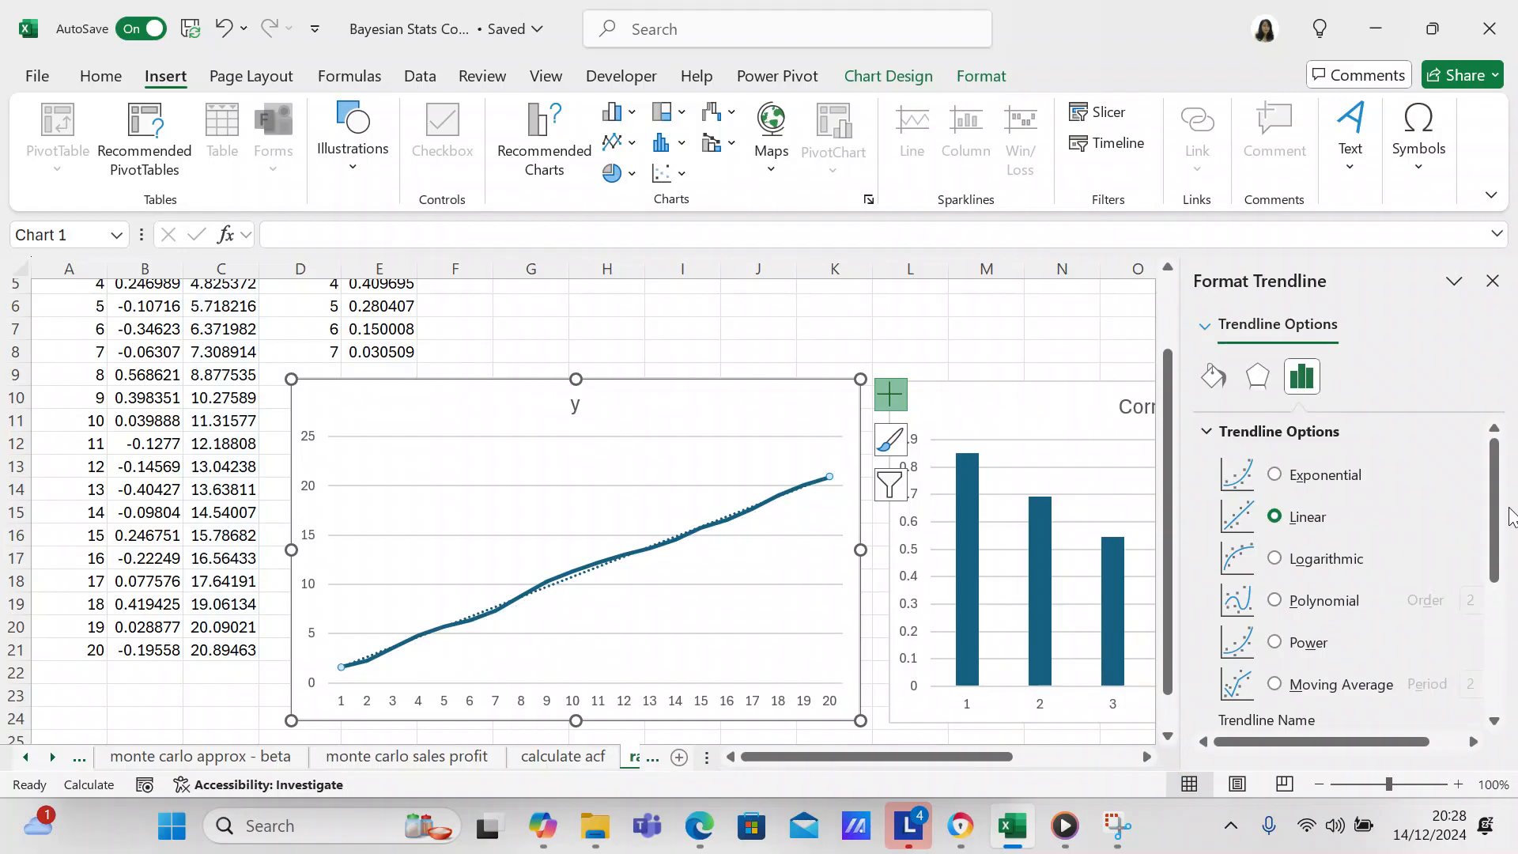
Set the trendline's intercept to 0.0 and display its equation and R-squared value on the y chart.
{"action": "left_click_drag", "start_coordinate": [1510, 516], "coordinate": [1488, 682]}
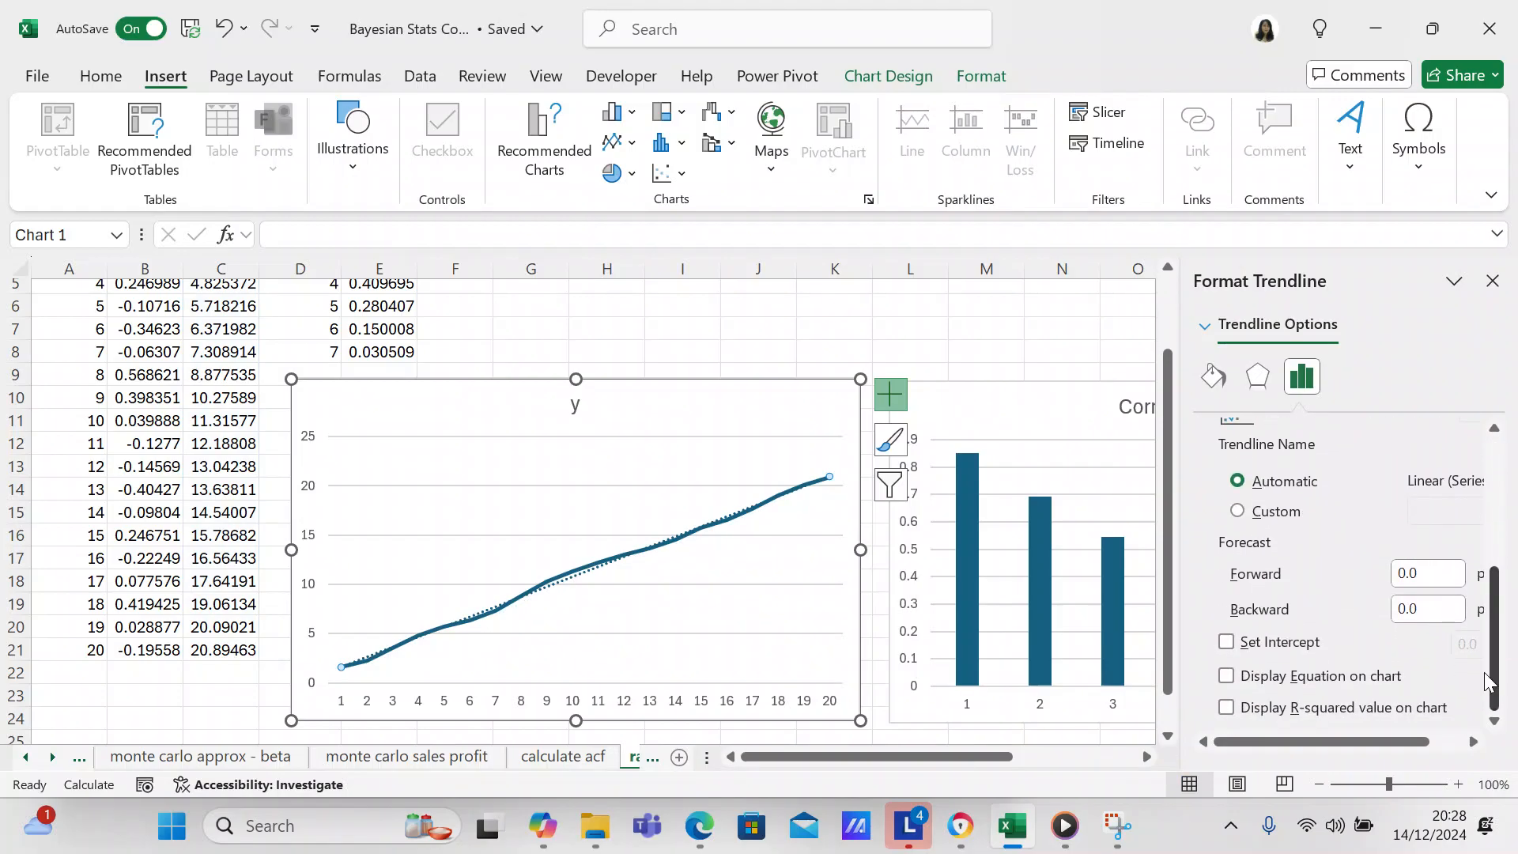
{"action": "left_click", "coordinate": [1228, 643]}
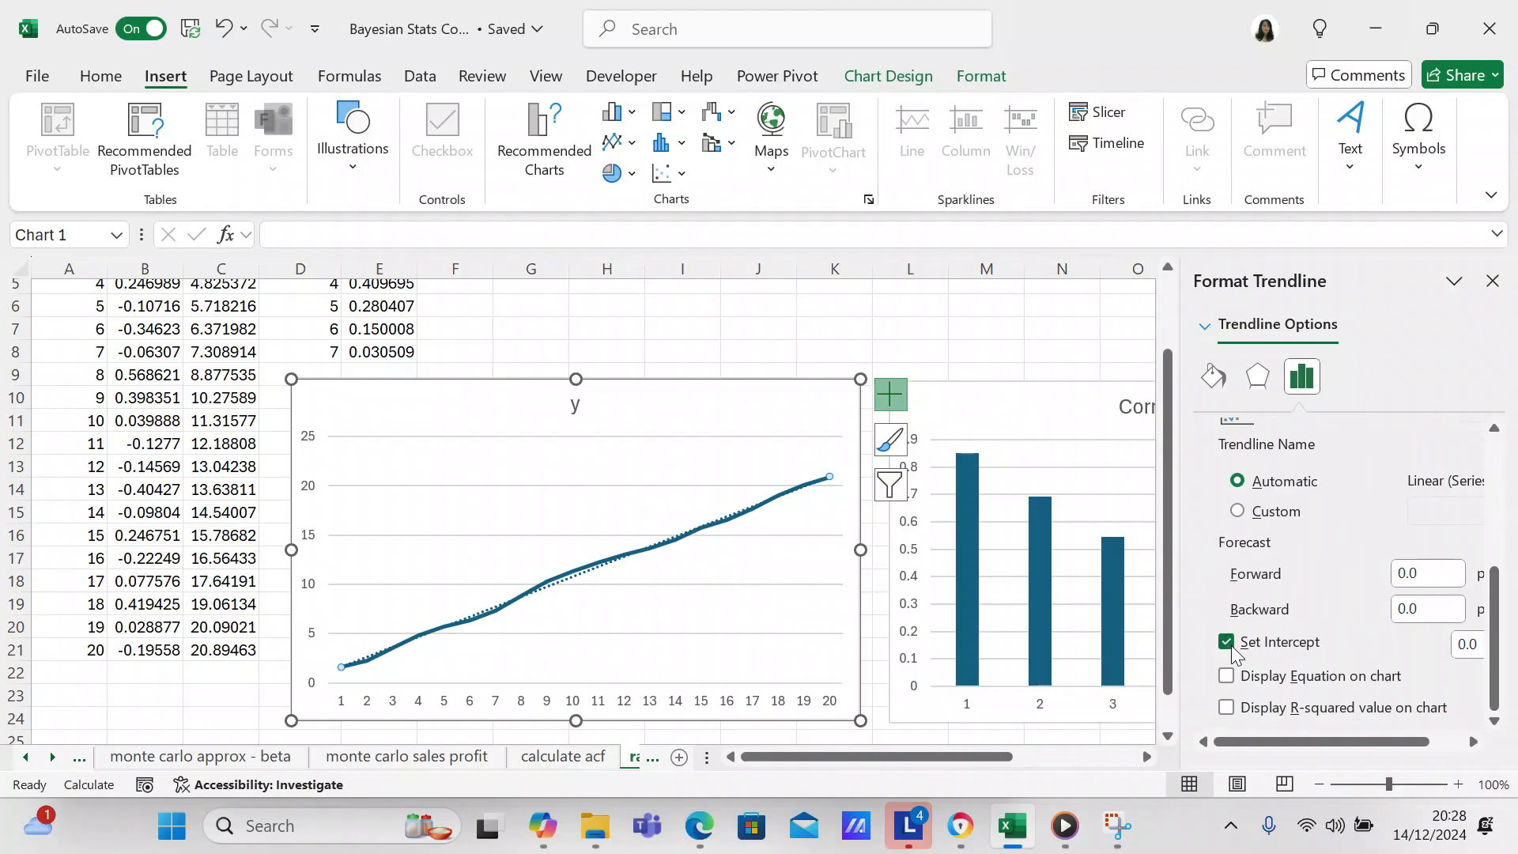
{"action": "left_click", "coordinate": [1225, 678]}
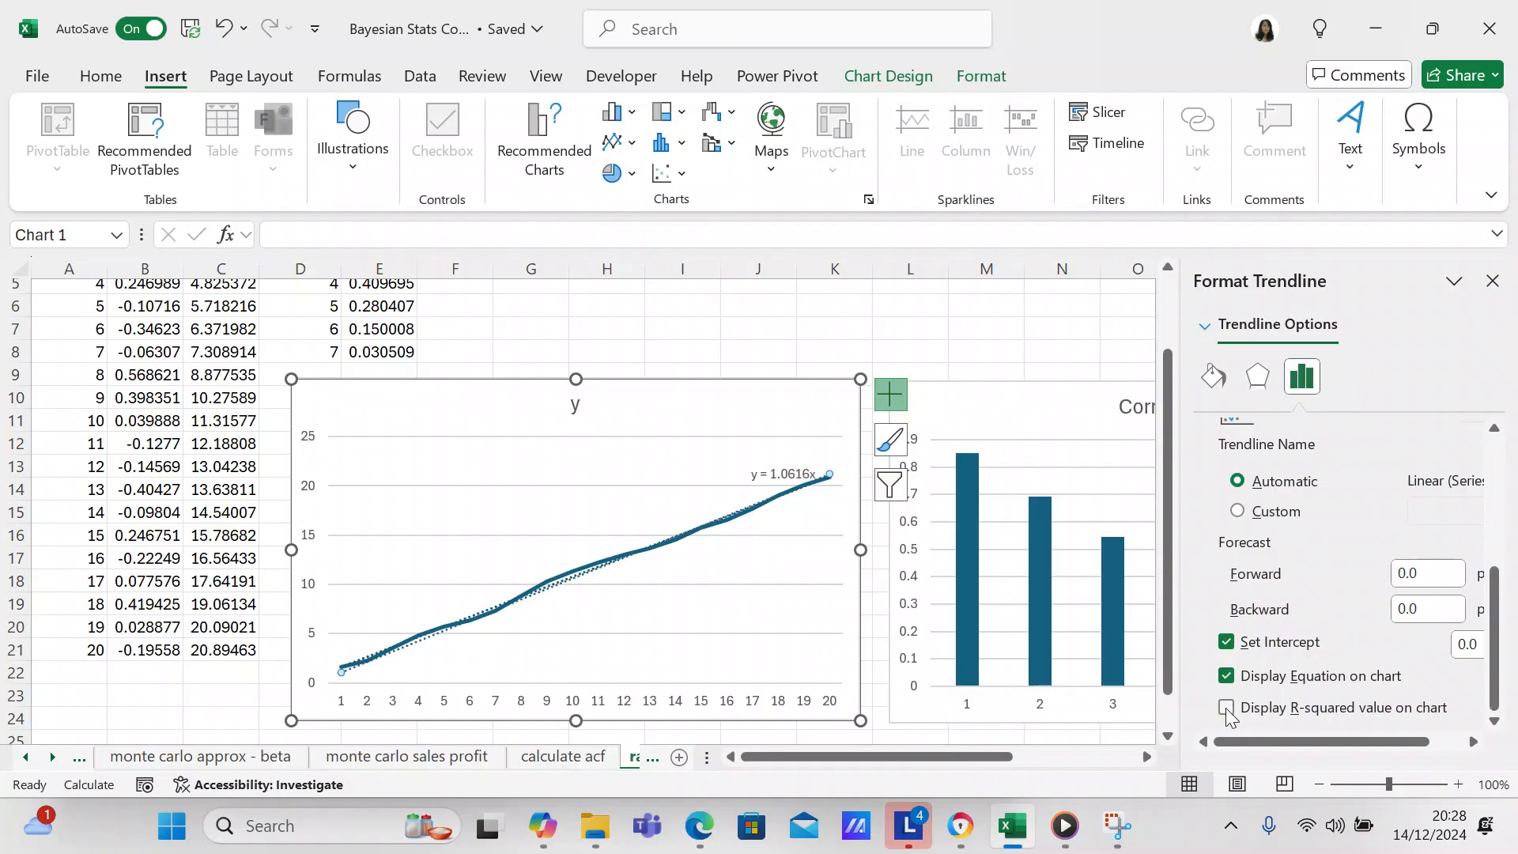
{"action": "left_click", "coordinate": [1227, 709]}
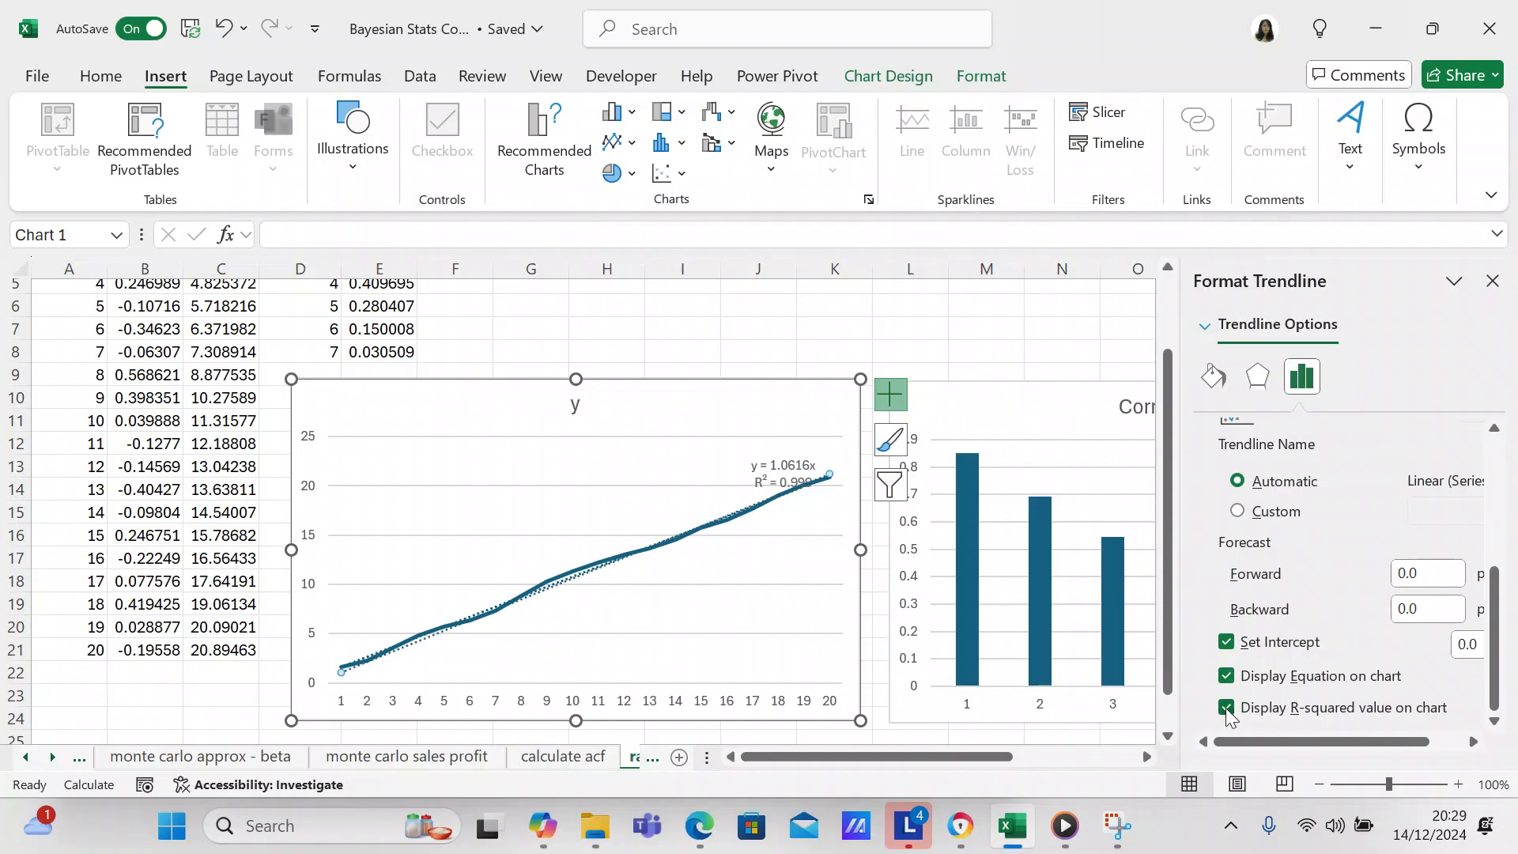
{"action": "left_click", "coordinate": [835, 325]}
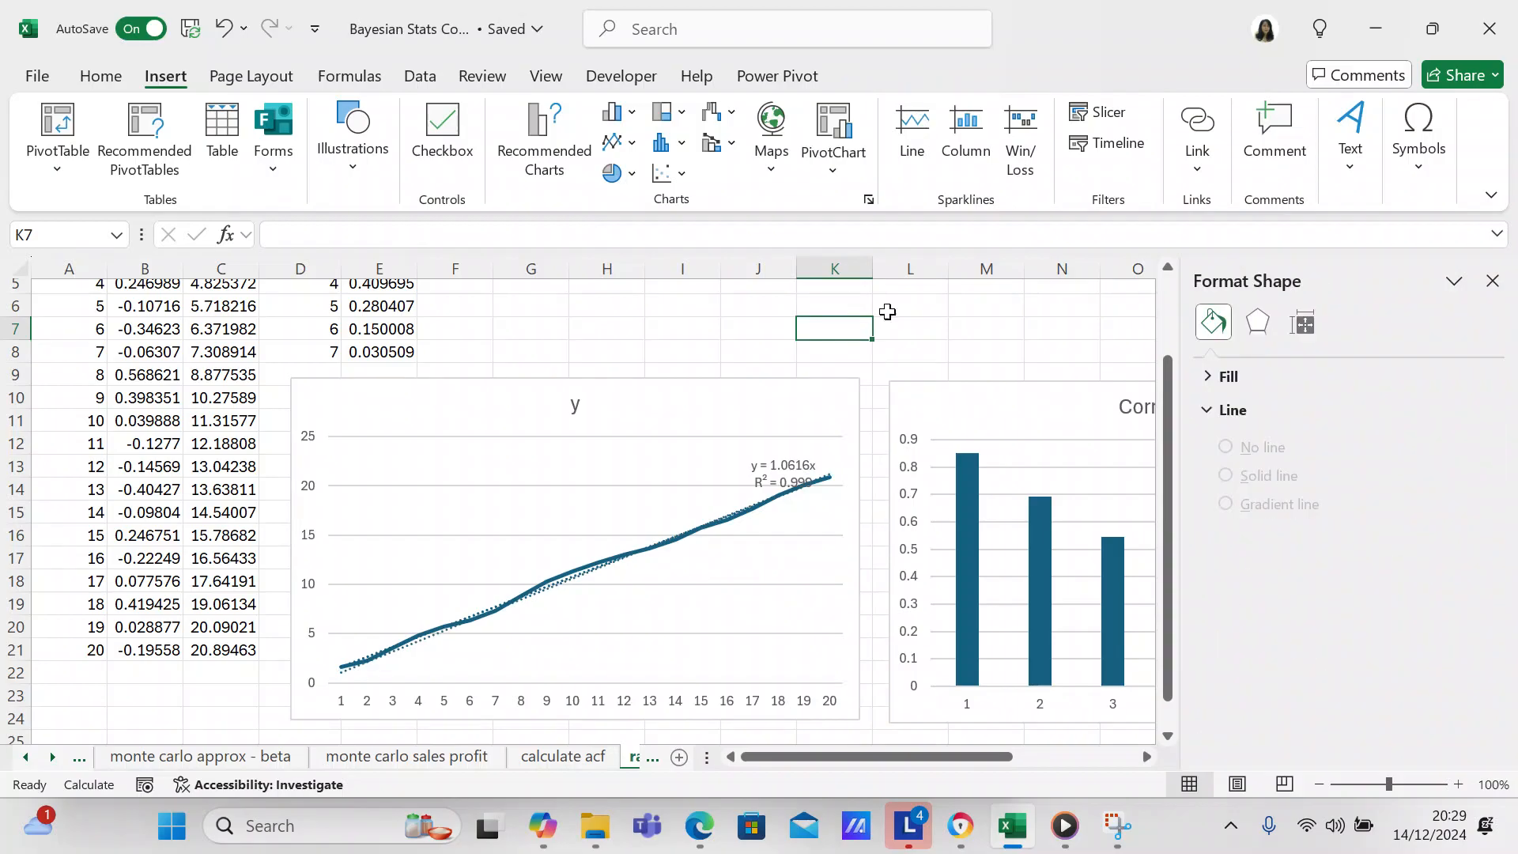
{"action": "left_click", "coordinate": [1486, 287]}
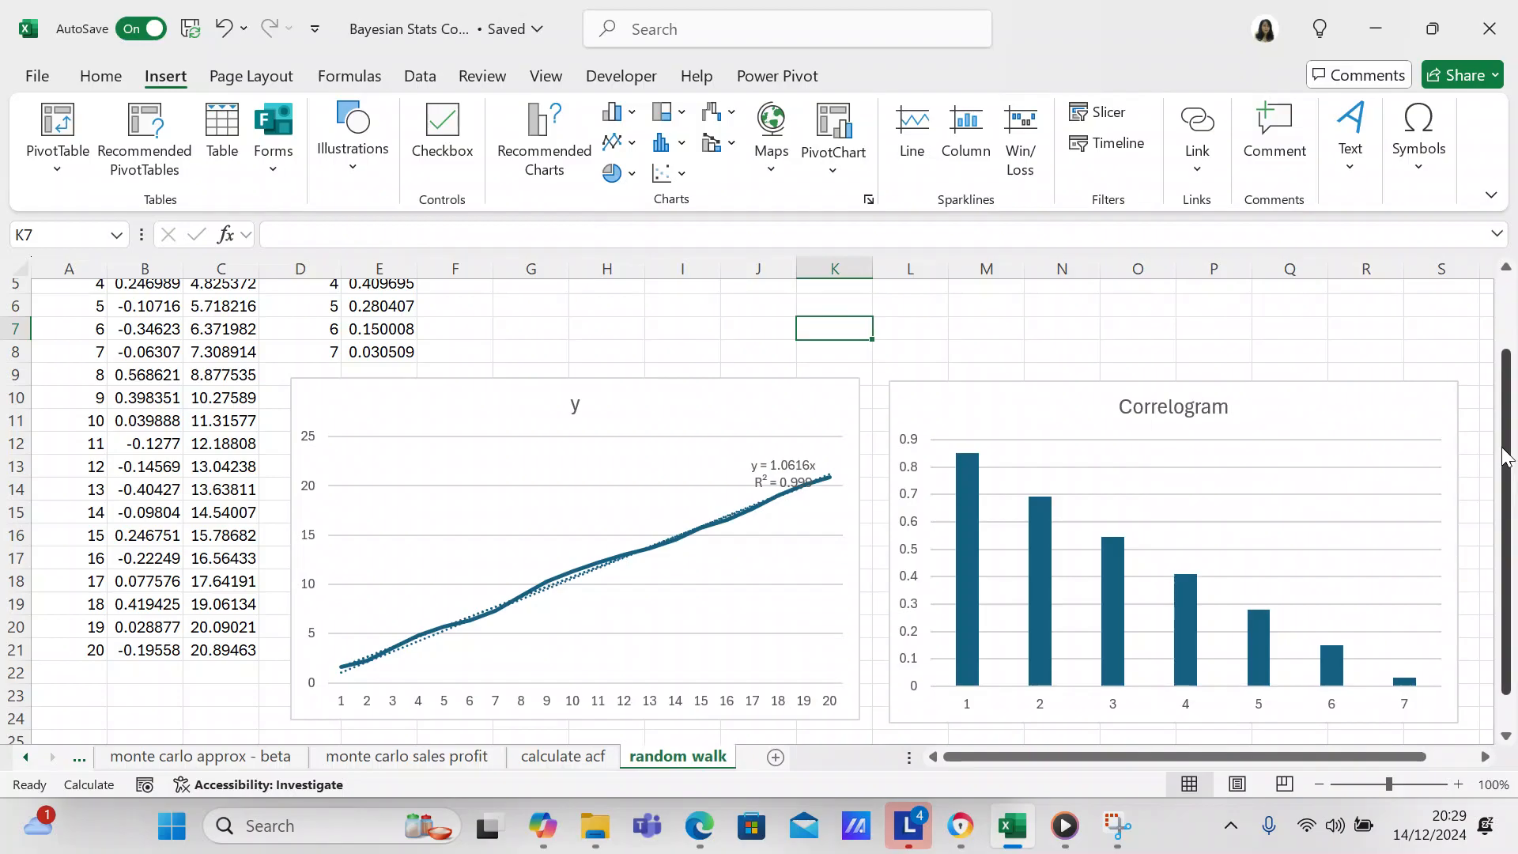
{"action": "left_click_drag", "start_coordinate": [1503, 451], "coordinate": [1506, 490]}
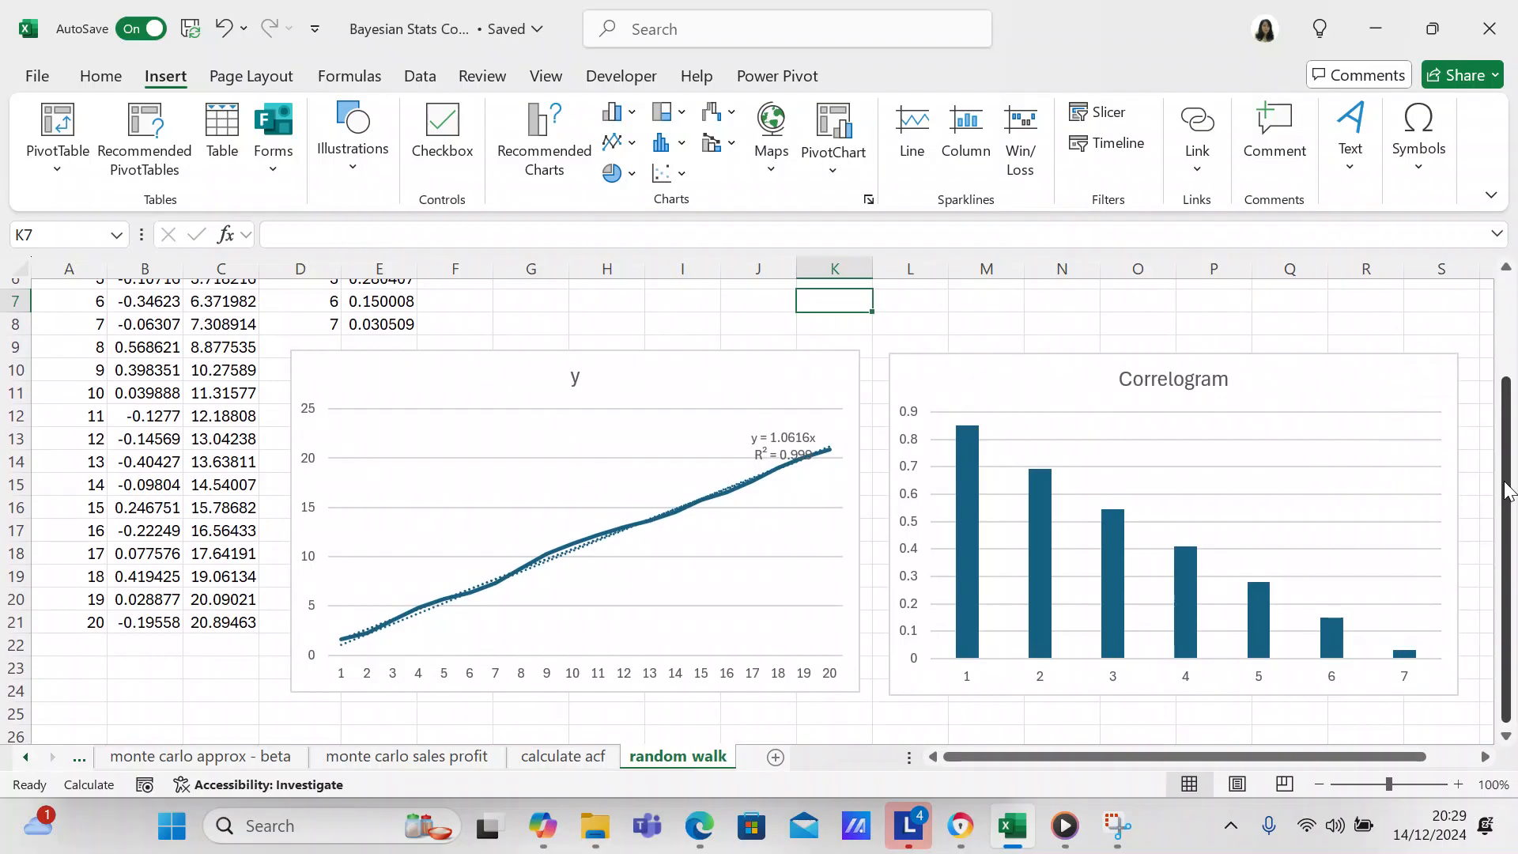
{"action": "mouse_move", "coordinate": [1507, 490]}
{"action": "left_mouse_down"}
{"action": "mouse_move", "coordinate": [1511, 427]}
{"action": "mouse_move", "coordinate": [1504, 519]}
{"action": "left_mouse_up"}
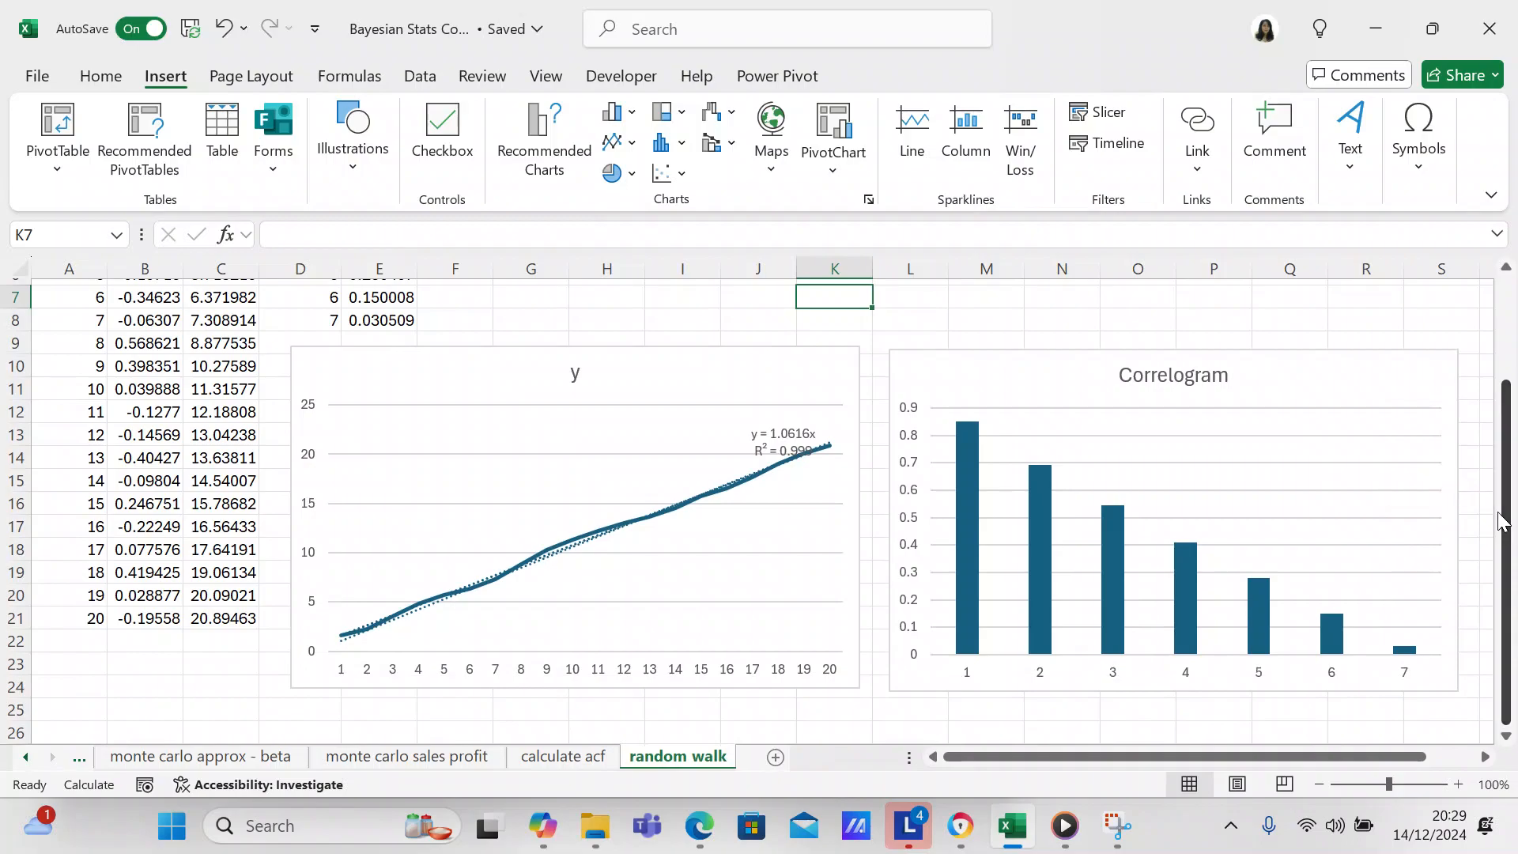
Review the random walk definition beside the data and the autocorrelation notes on the calculate acf sheet.
{"action": "left_click_drag", "start_coordinate": [1503, 522], "coordinate": [1510, 435]}
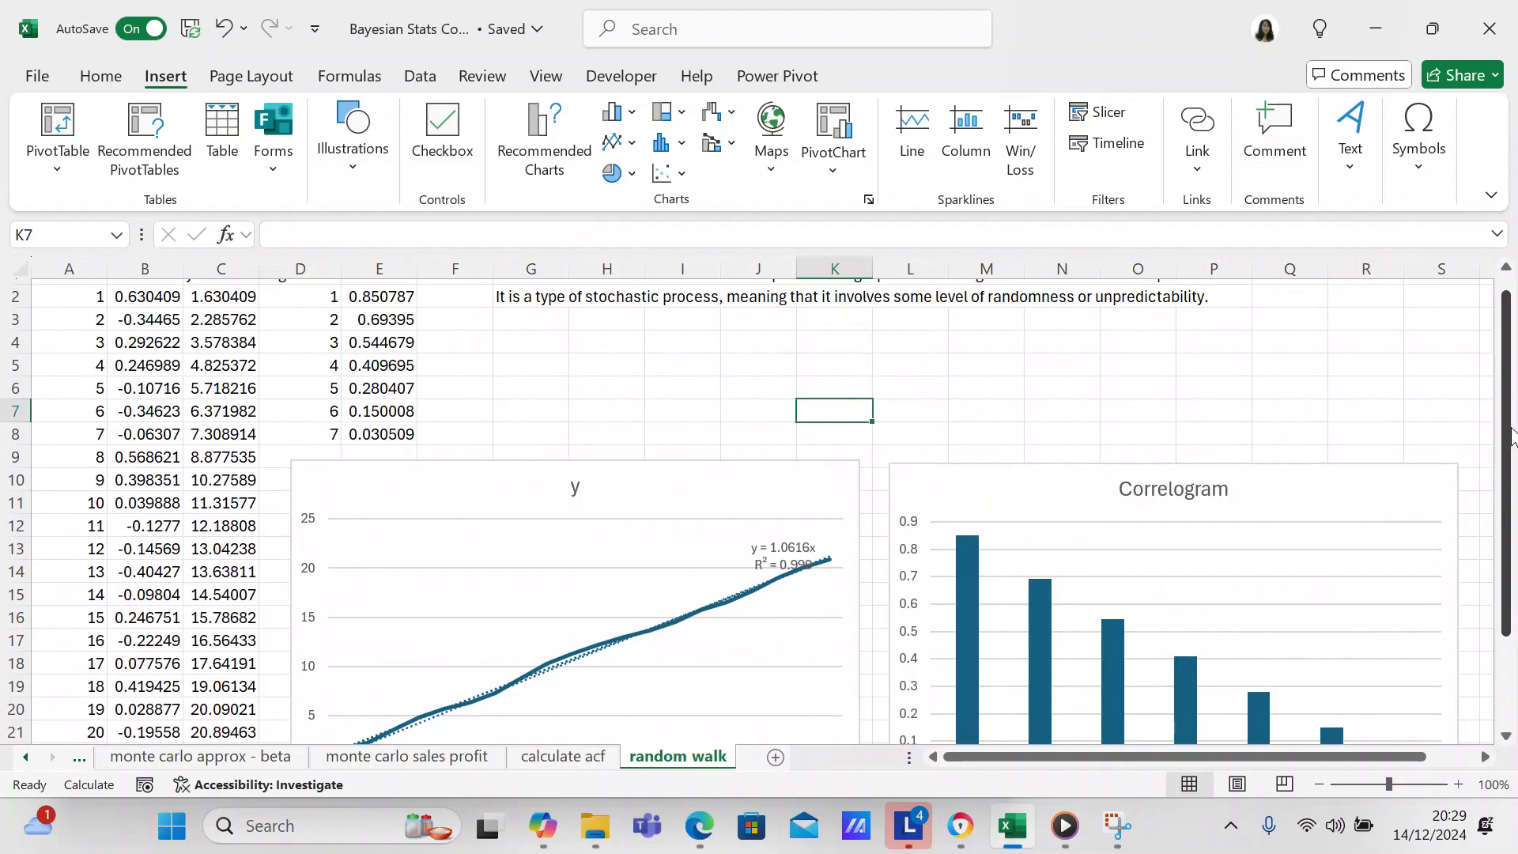
{"action": "left_click_drag", "start_coordinate": [1504, 489], "coordinate": [1513, 423]}
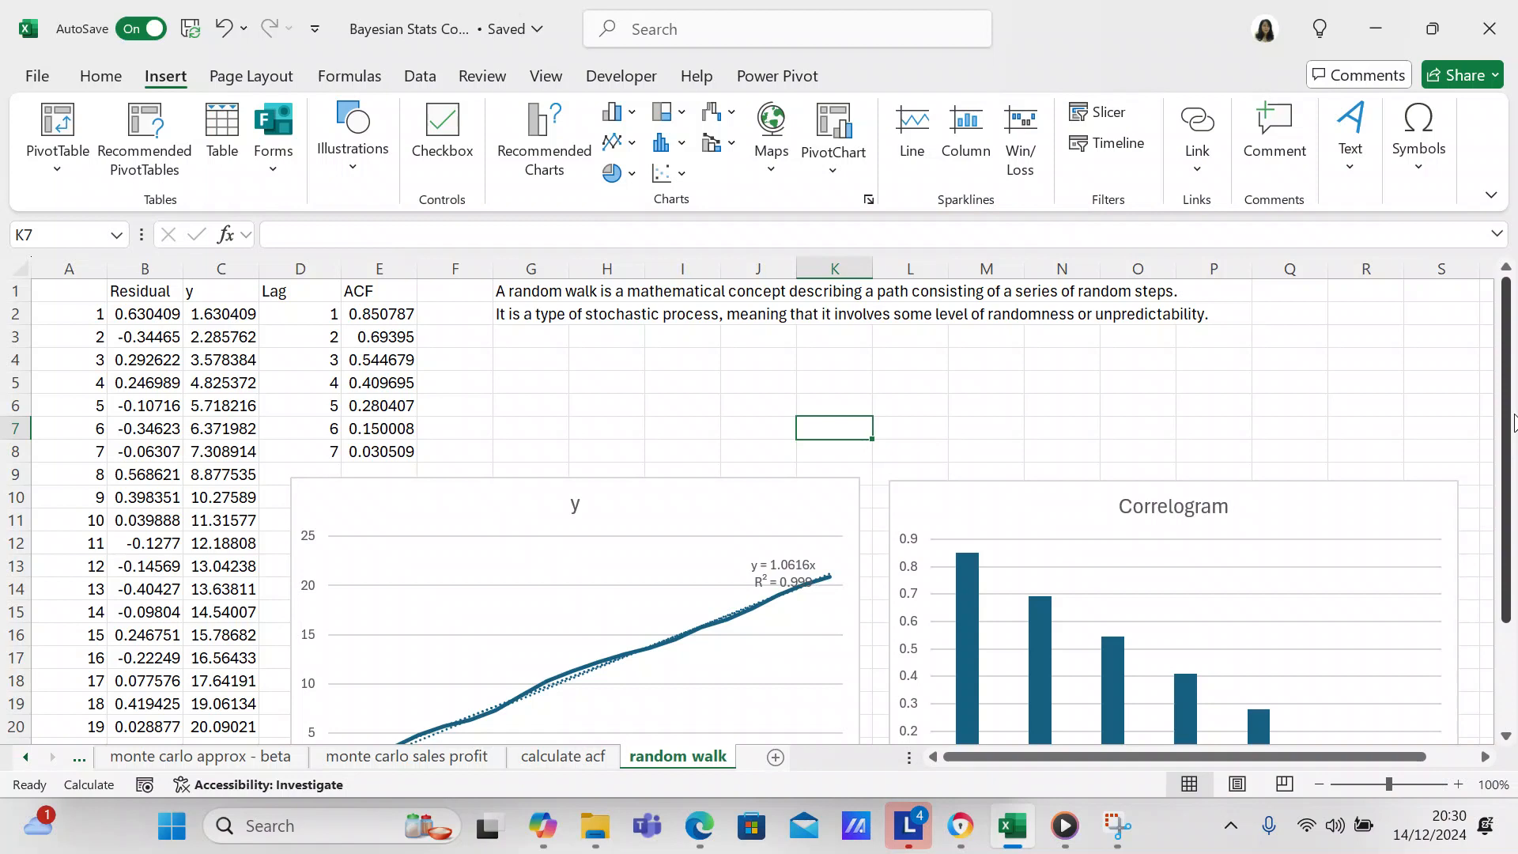
{"action": "left_click", "coordinate": [603, 762]}
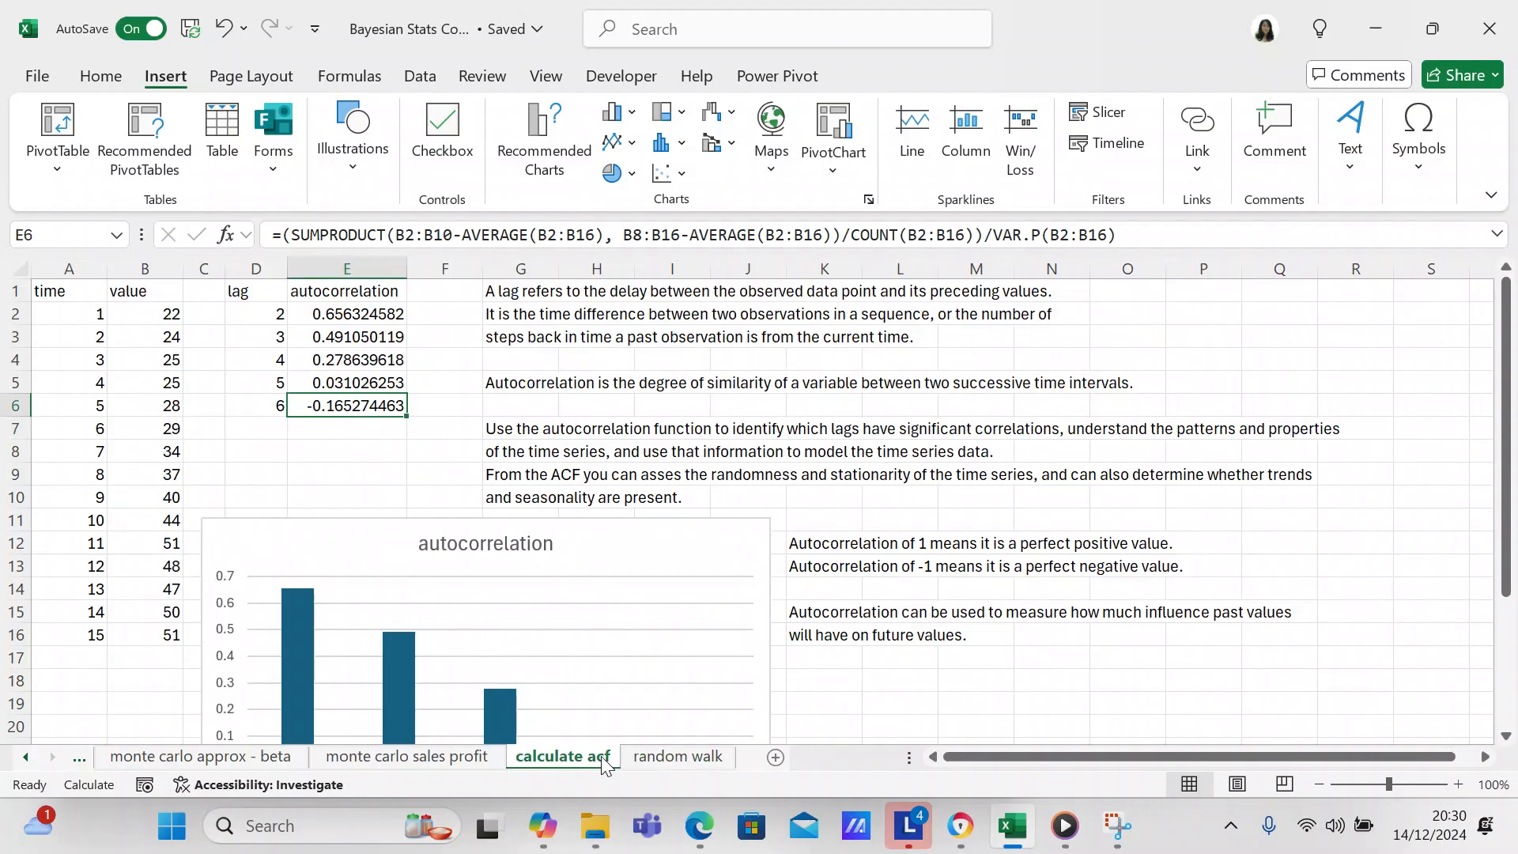
Return to the random walk sheet and move the y and Correlogram charts down about four rows.
{"action": "left_click", "coordinate": [643, 764]}
{"action": "left_click_drag", "start_coordinate": [515, 501], "coordinate": [515, 589]}
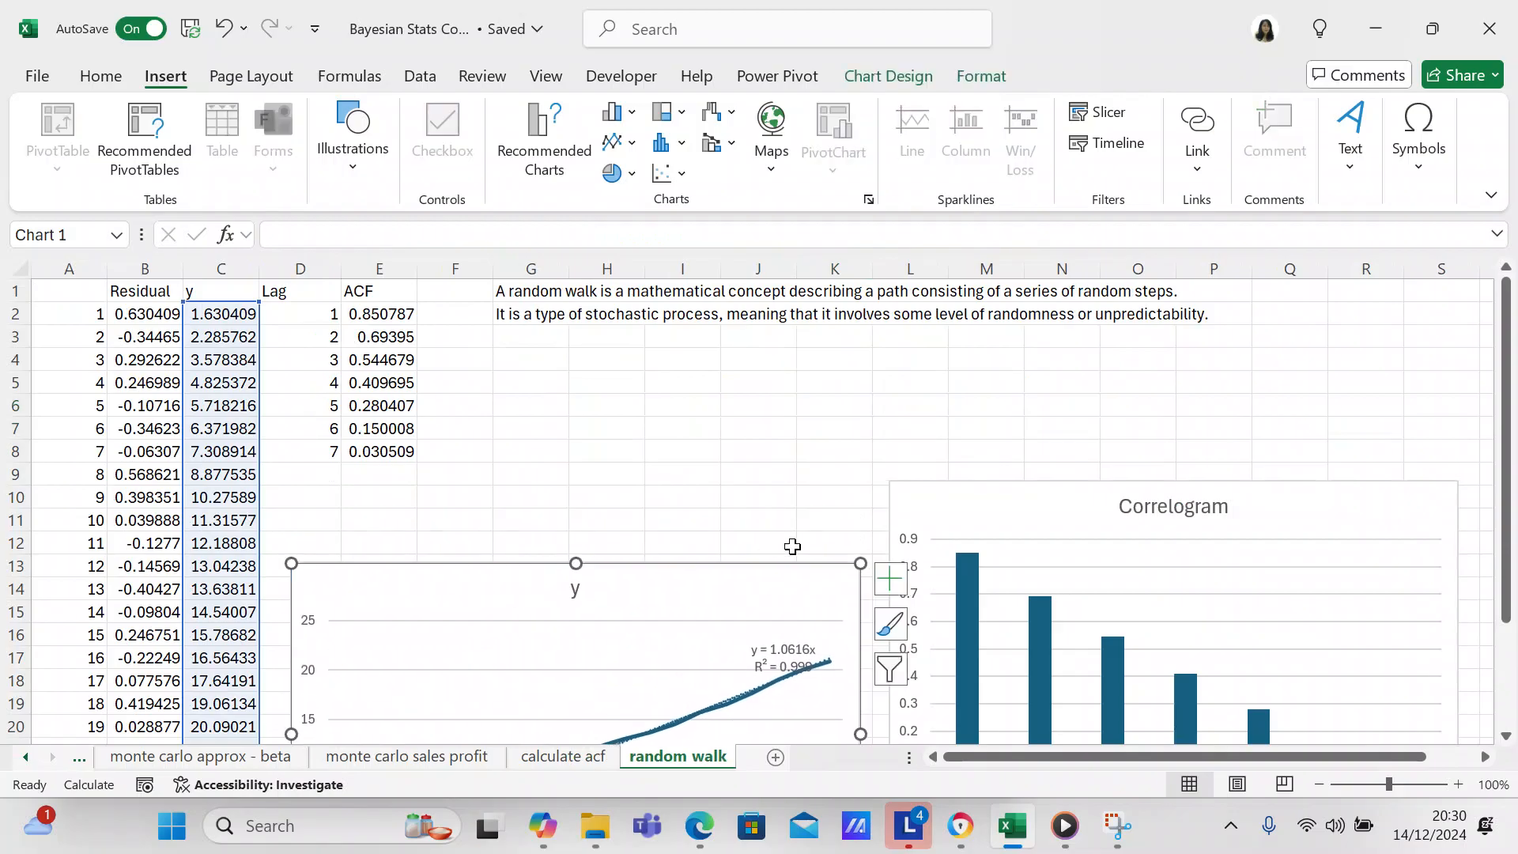
{"action": "left_click_drag", "start_coordinate": [964, 514], "coordinate": [966, 611]}
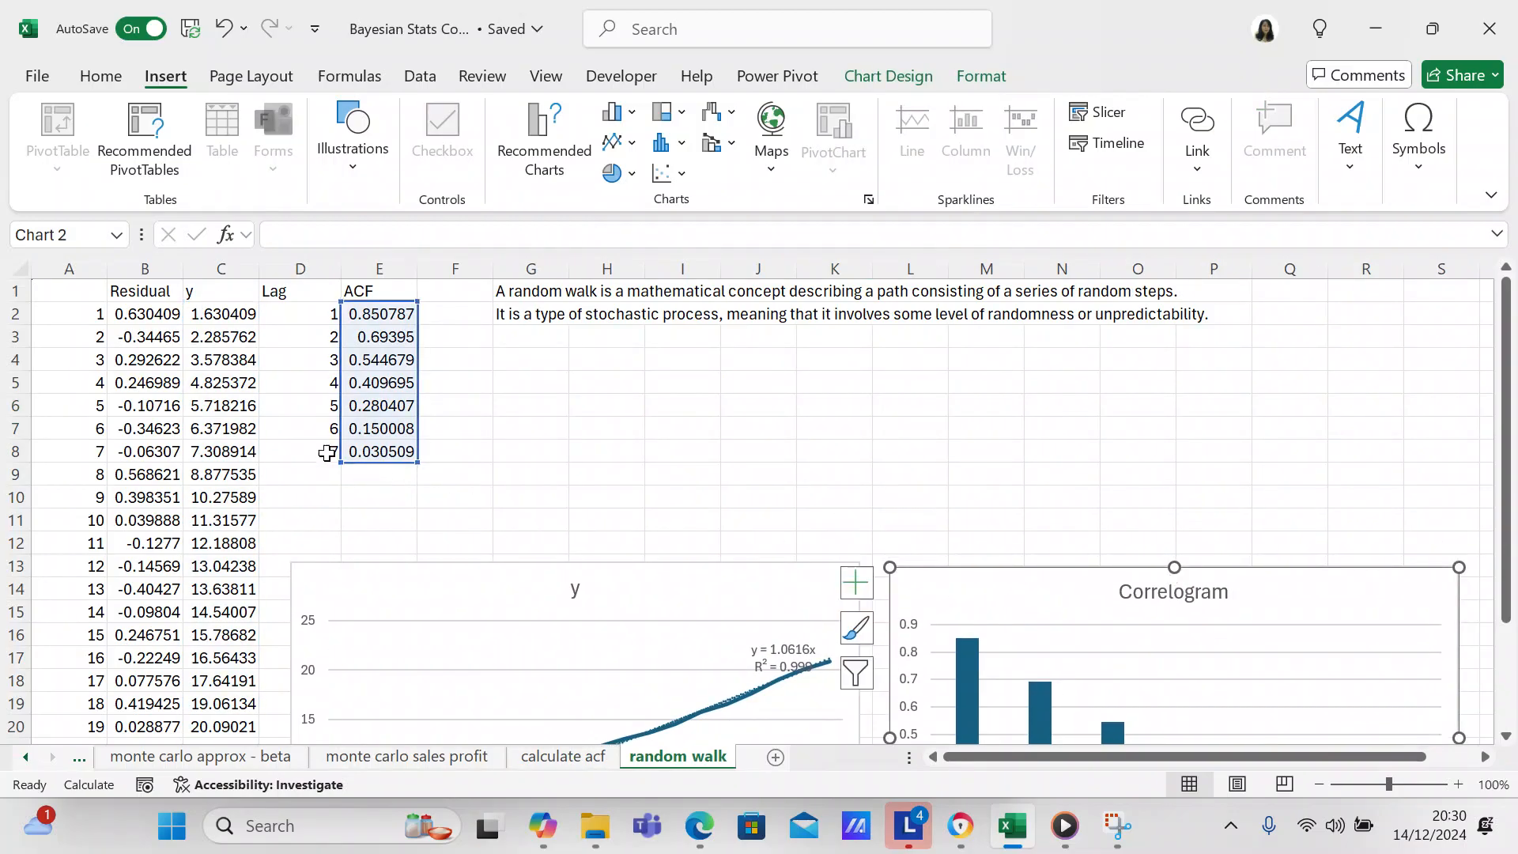
Add lag 8 in D9 and copy the ACF formula from E8 into E9.
{"action": "left_click", "coordinate": [332, 473]}
{"action": "type", "text": "8"}
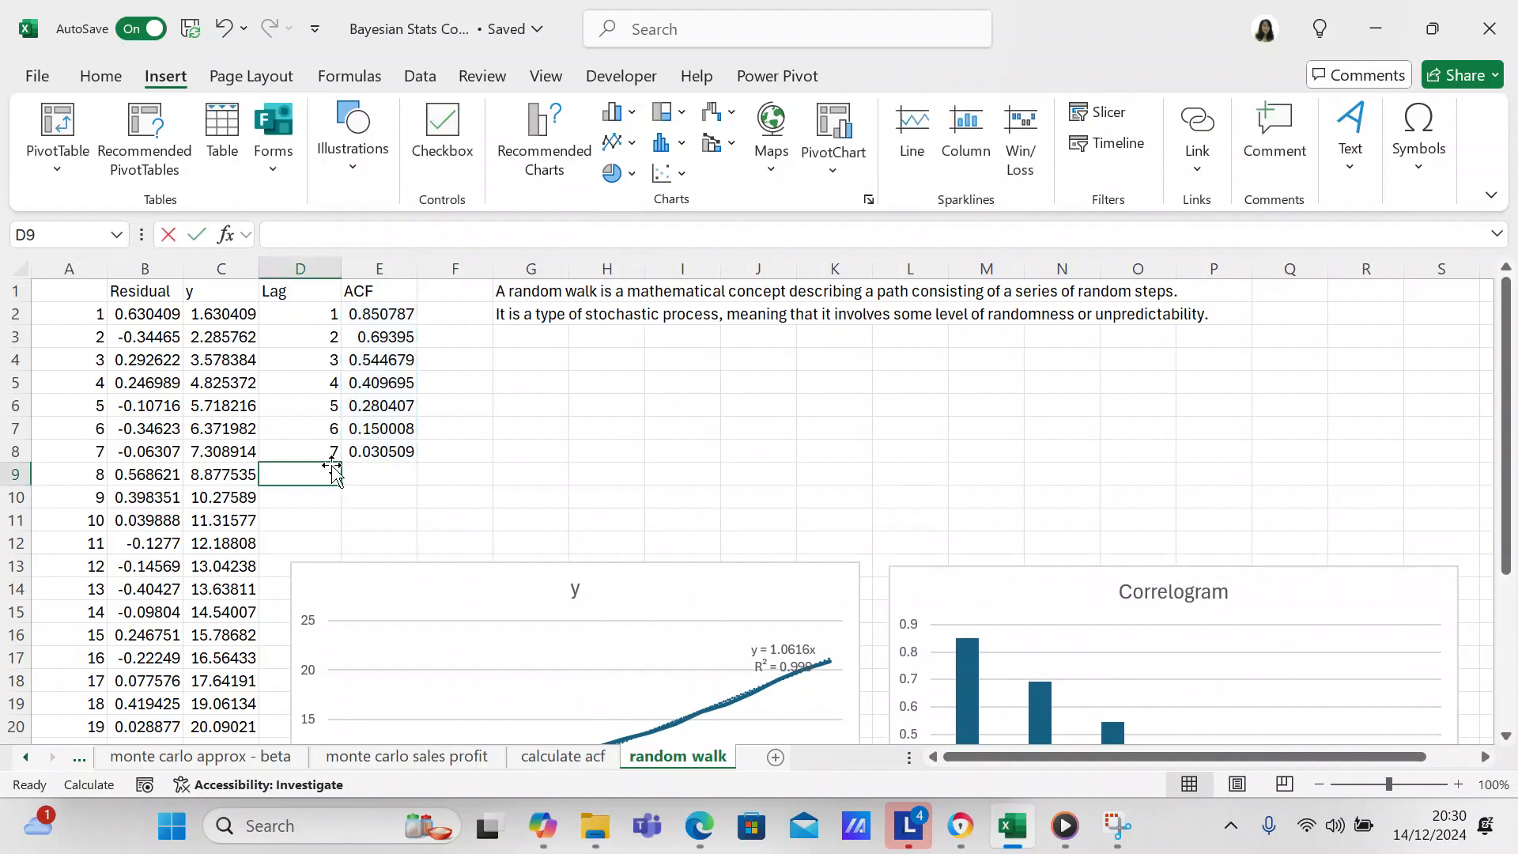
{"action": "left_click", "coordinate": [370, 444]}
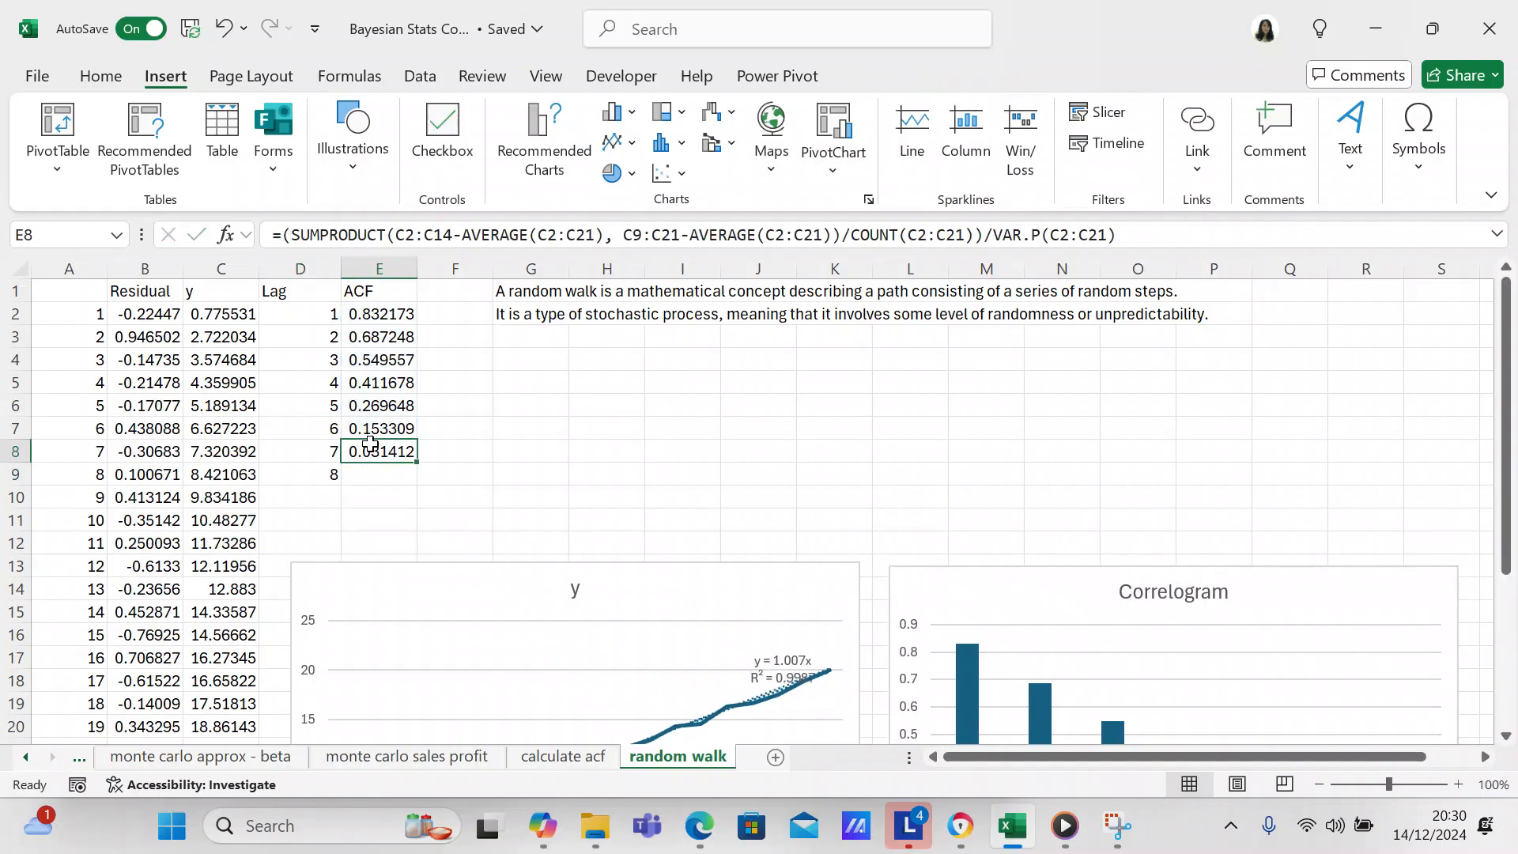
{"action": "left_click", "coordinate": [278, 235]}
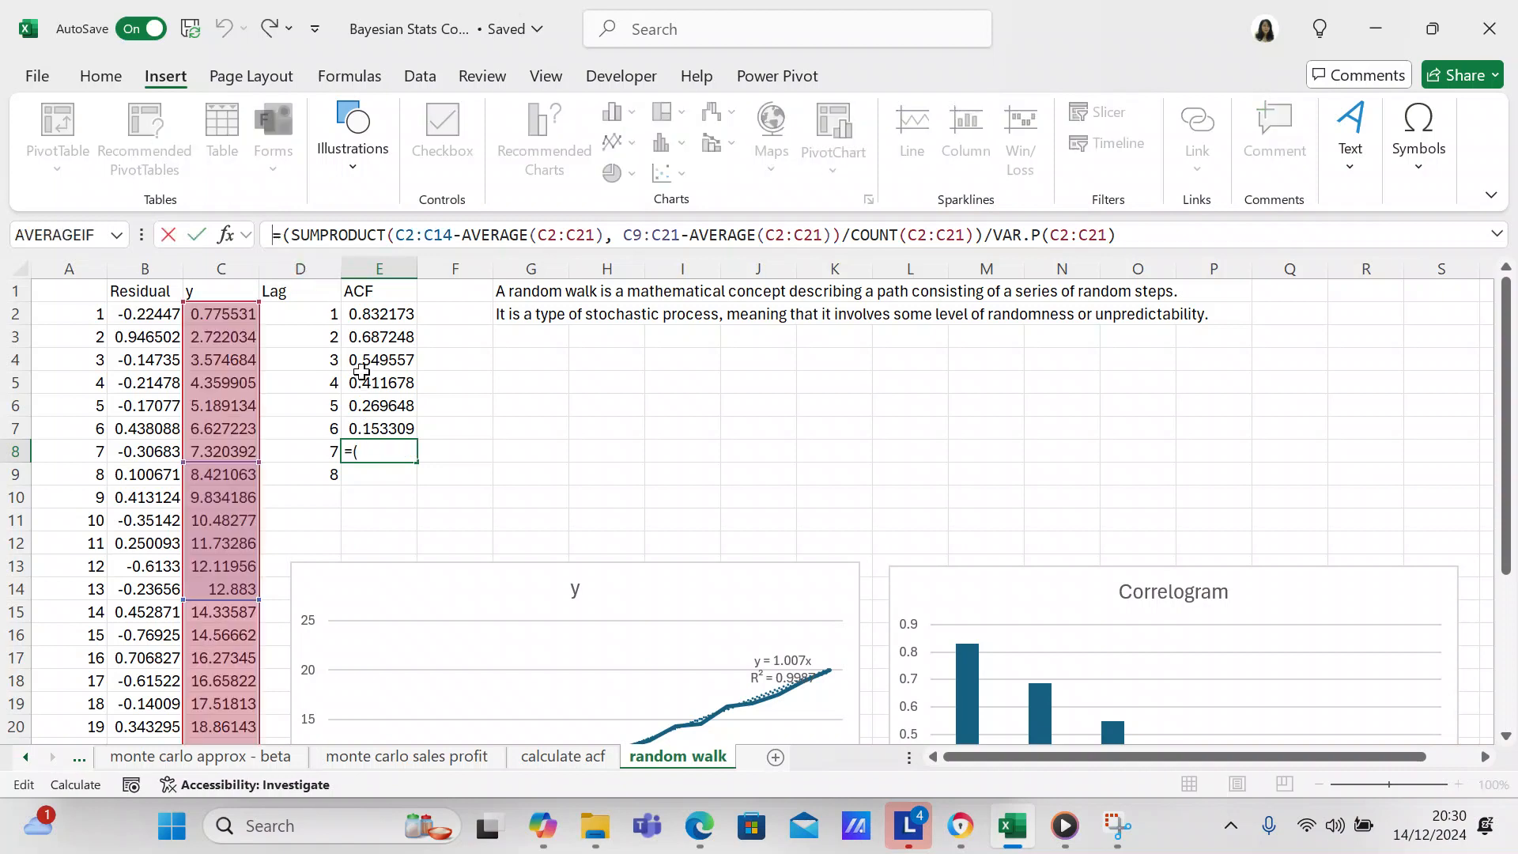
{"action": "key", "text": "ctrl+Return"}
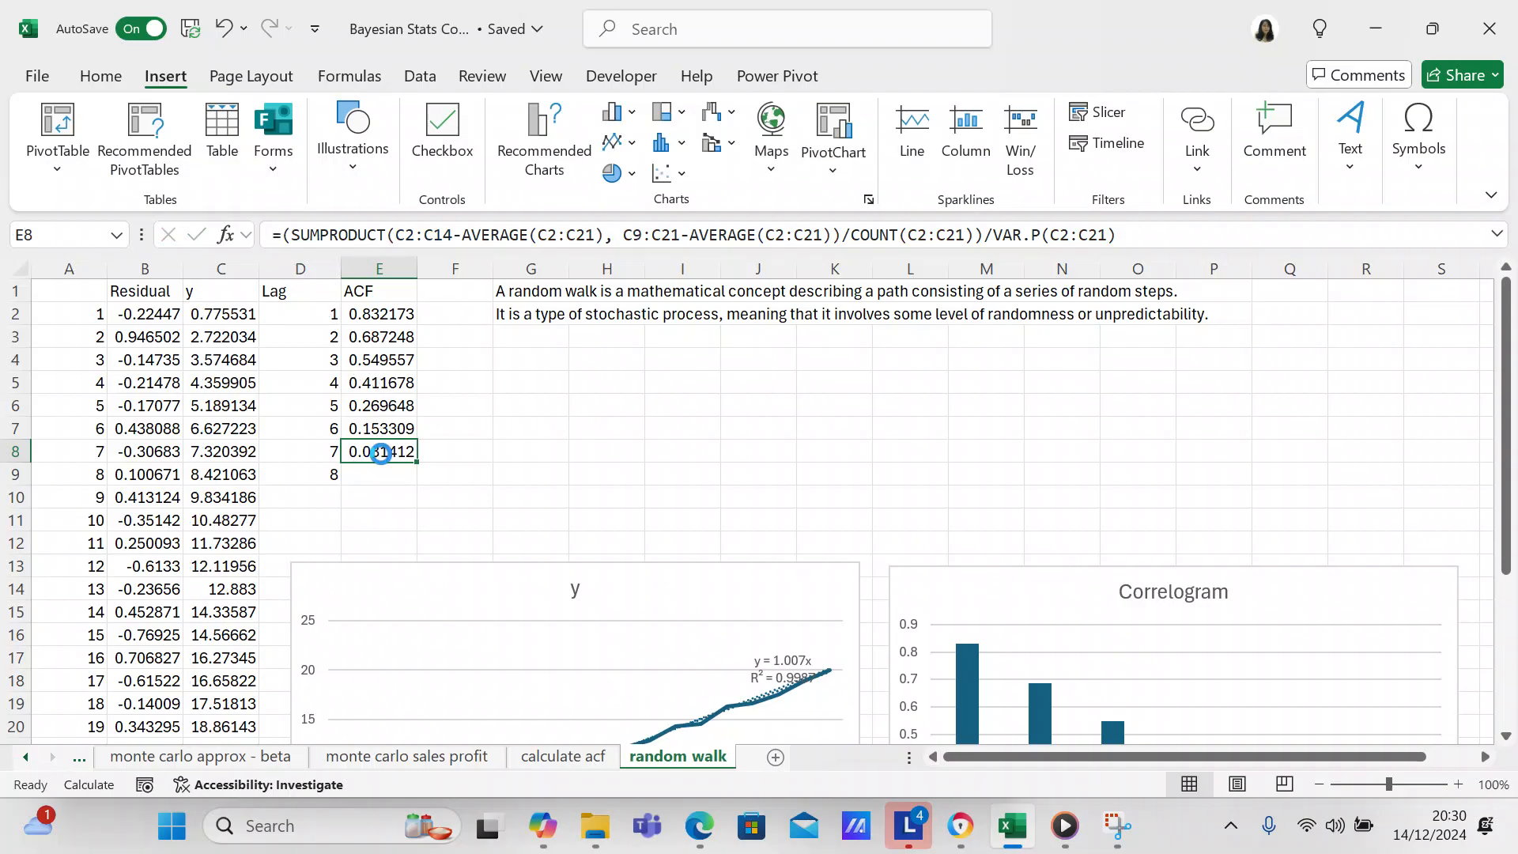
{"action": "key", "text": "ctrl+c"}
{"action": "left_click", "coordinate": [386, 481]}
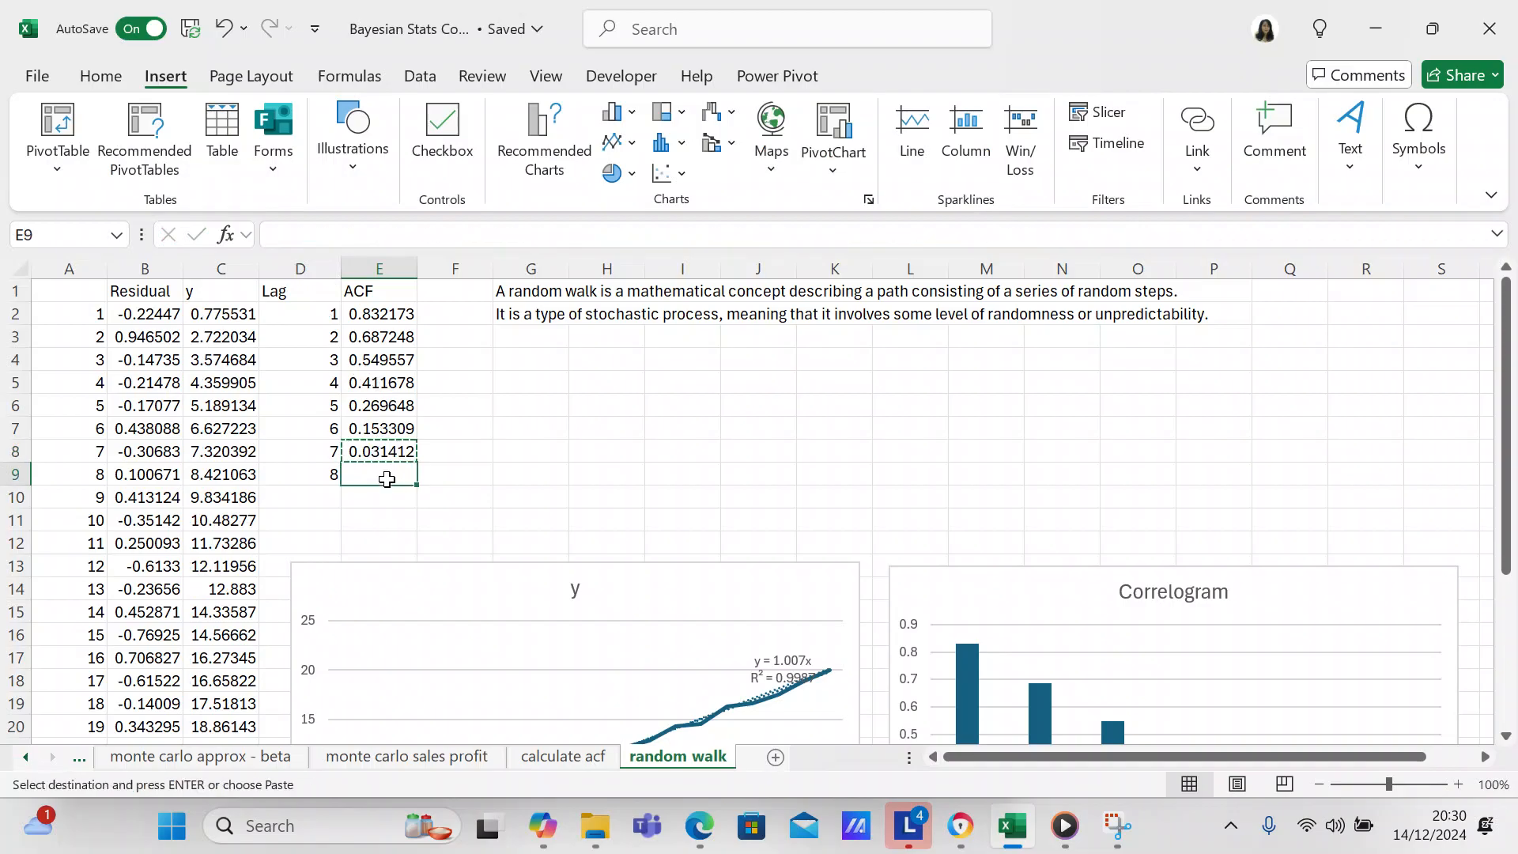
{"action": "key", "text": "ctrl+v"}
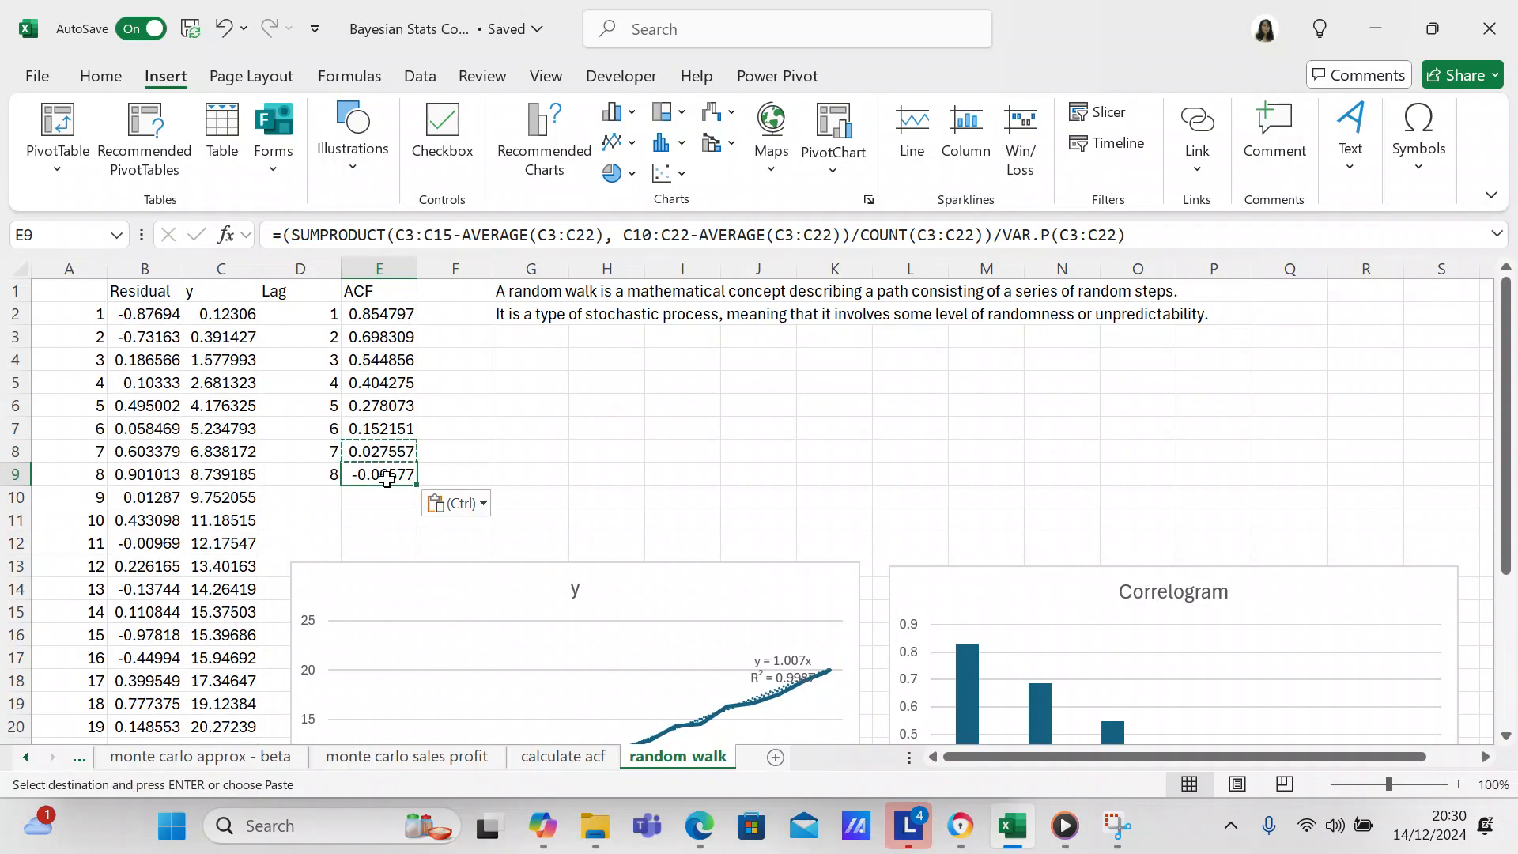
Set the first SUMPRODUCT range in the E9 formula to start at C2.
{"action": "left_click", "coordinate": [411, 235]}
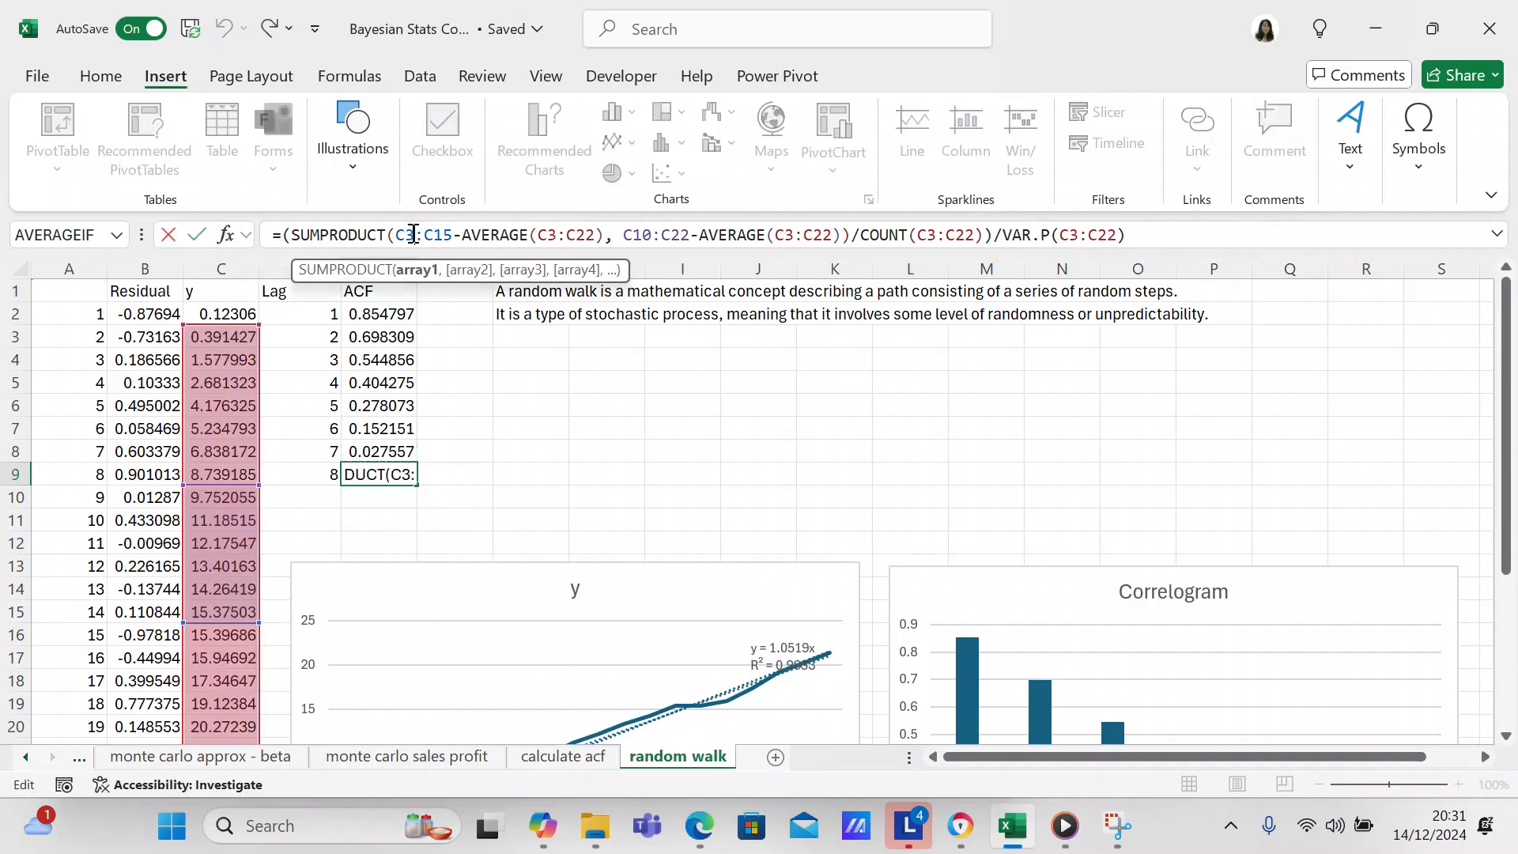
{"action": "key", "text": "BackSpace"}
{"action": "type", "text": "2"}
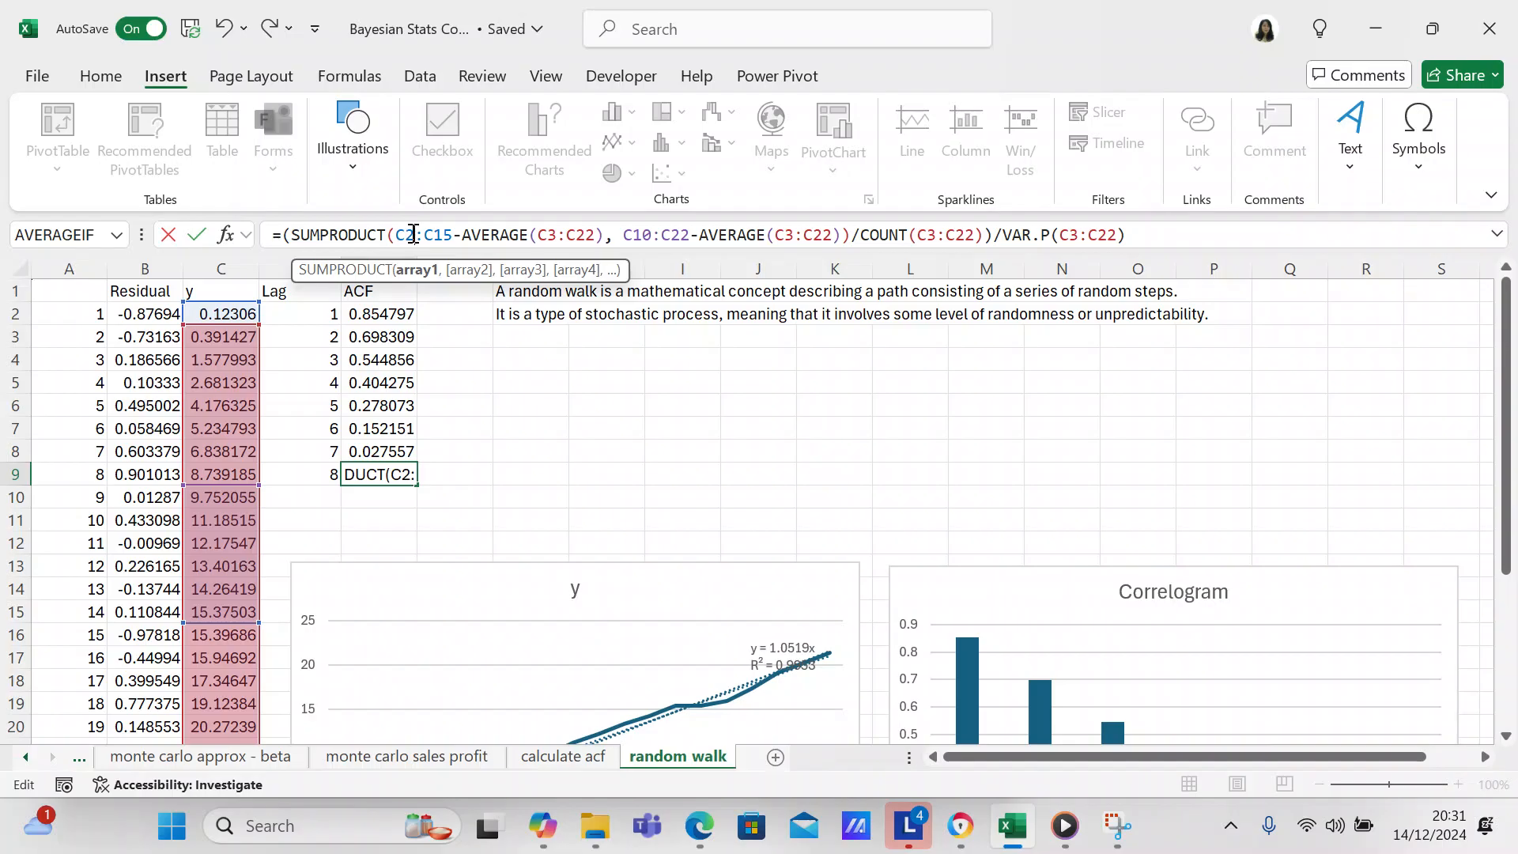
{"action": "key", "text": "Return"}
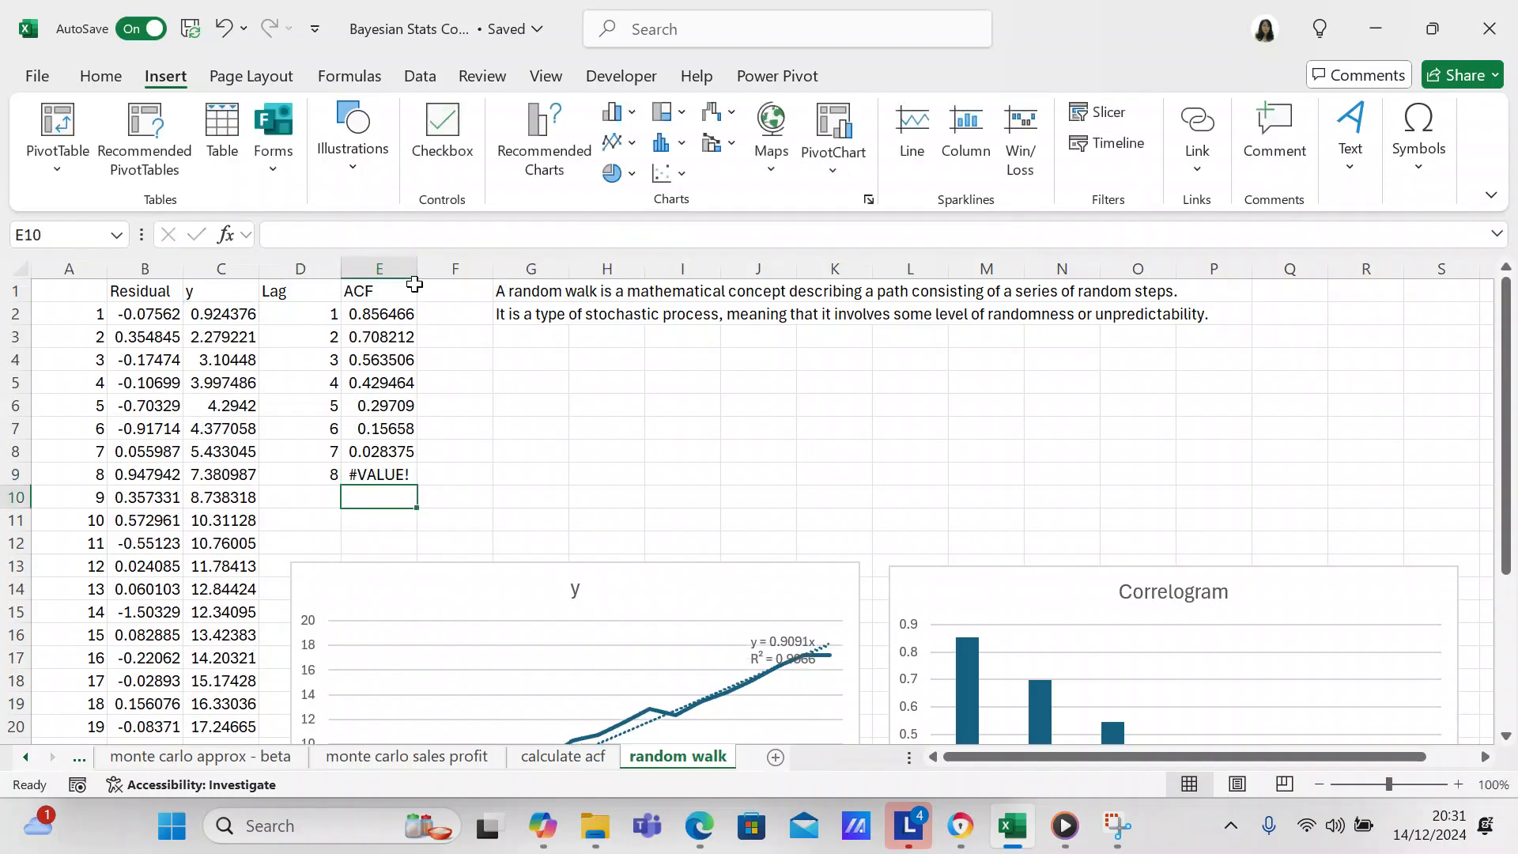
In the E9 formula, end the first SUMPRODUCT range at C13 and set its AVERAGE range to C2:C21.
{"action": "left_click", "coordinate": [393, 449]}
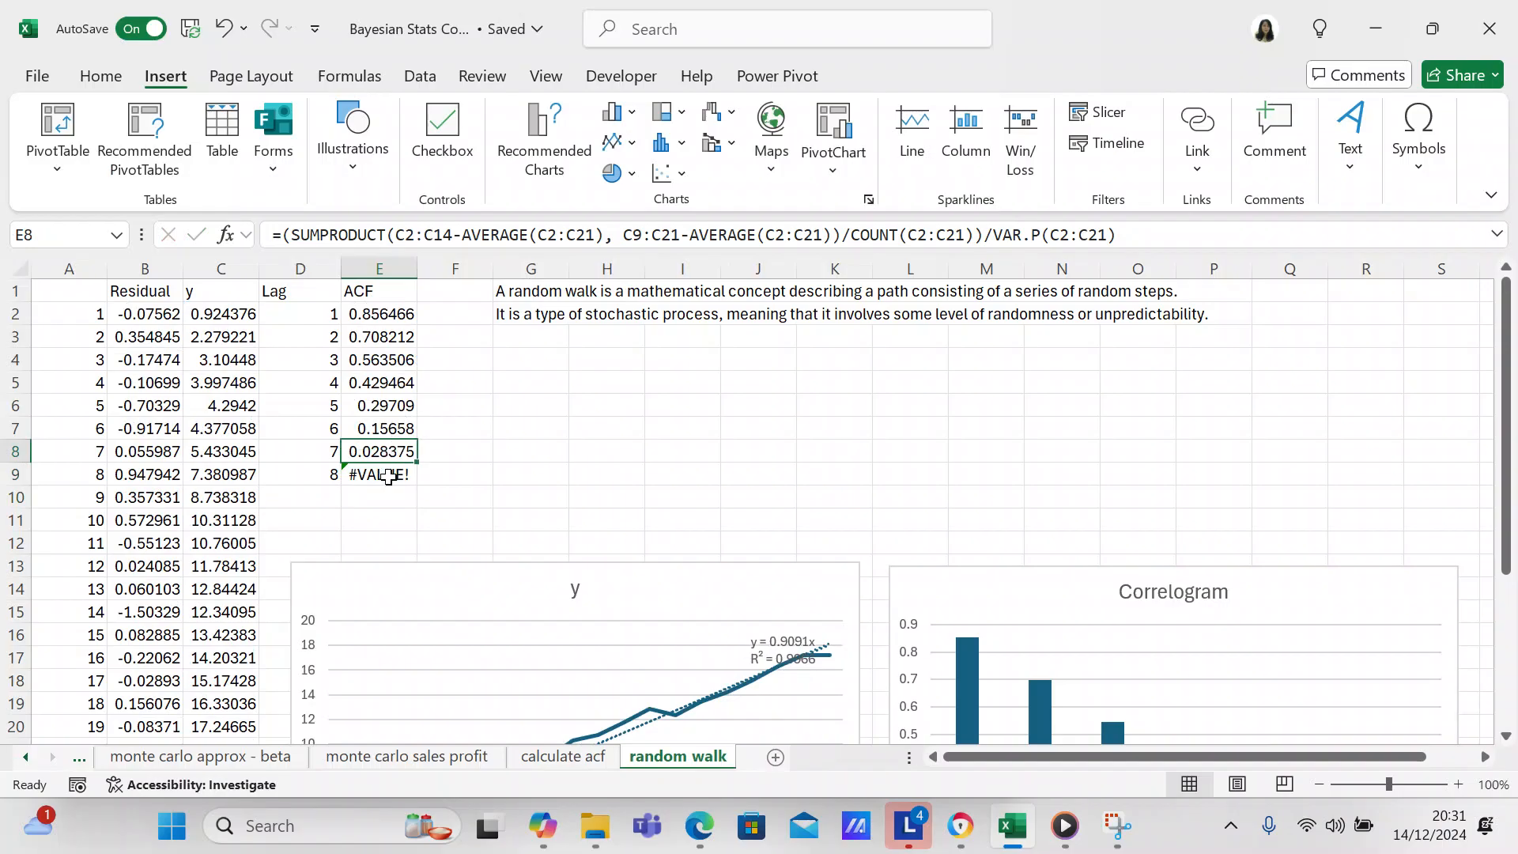
{"action": "left_click", "coordinate": [393, 473]}
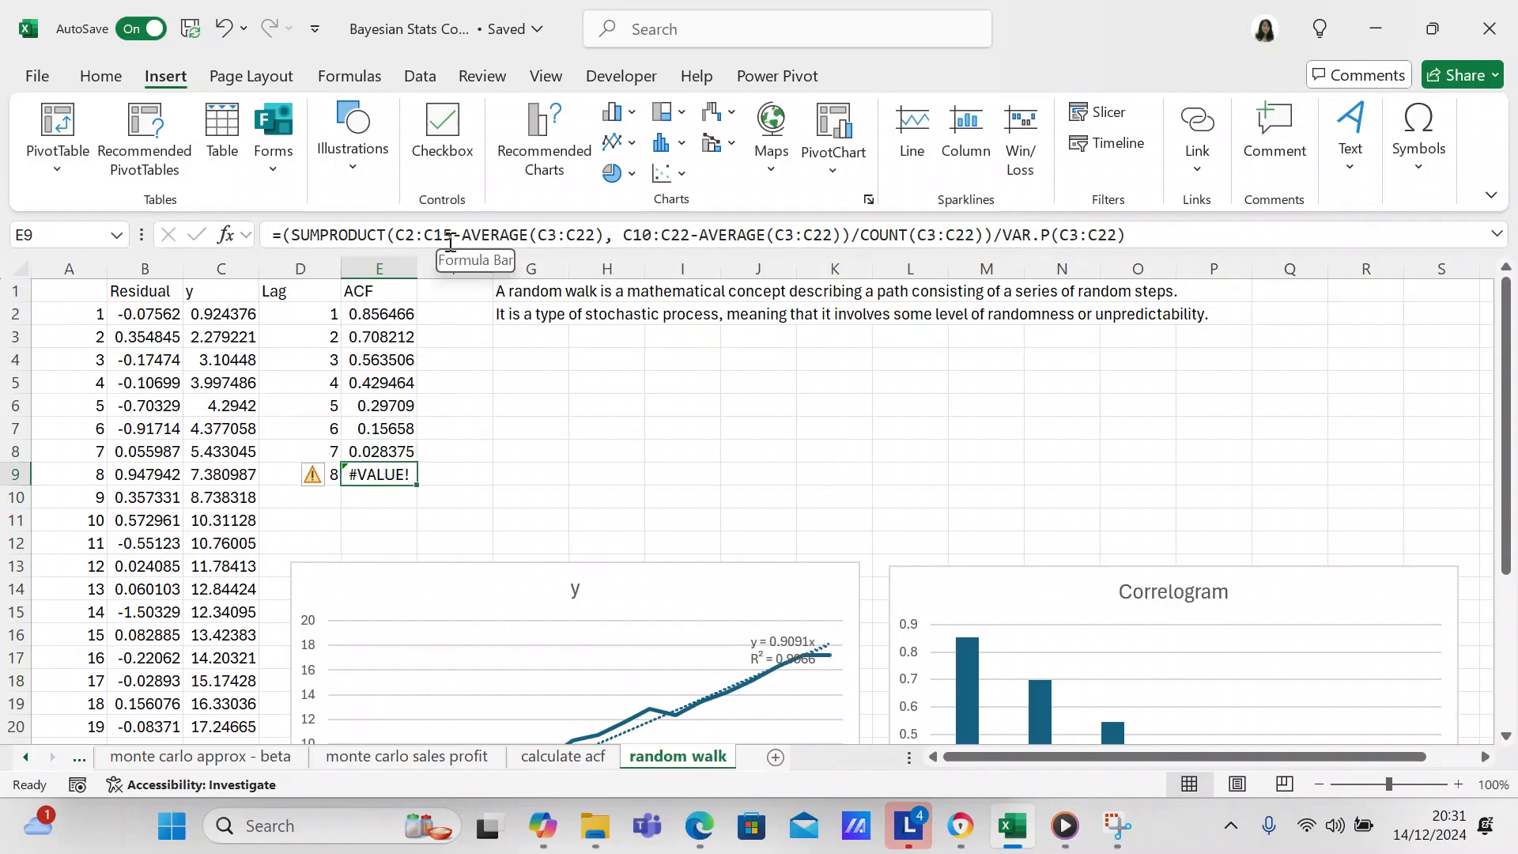
{"action": "left_click", "coordinate": [449, 236]}
{"action": "key", "text": "BackSpace"}
{"action": "type", "text": "3"}
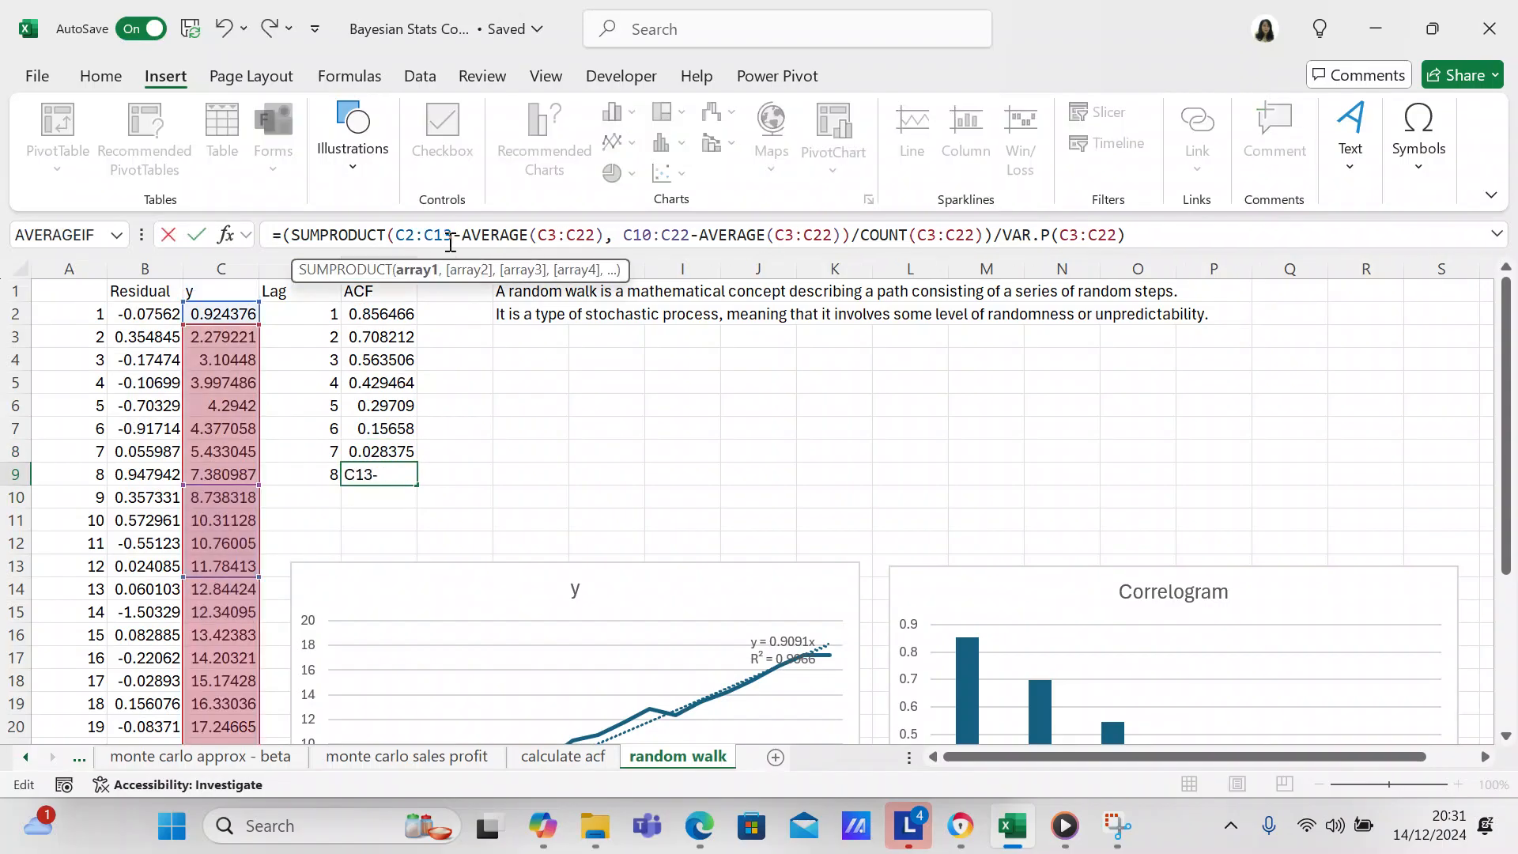
{"action": "left_click", "coordinate": [559, 238]}
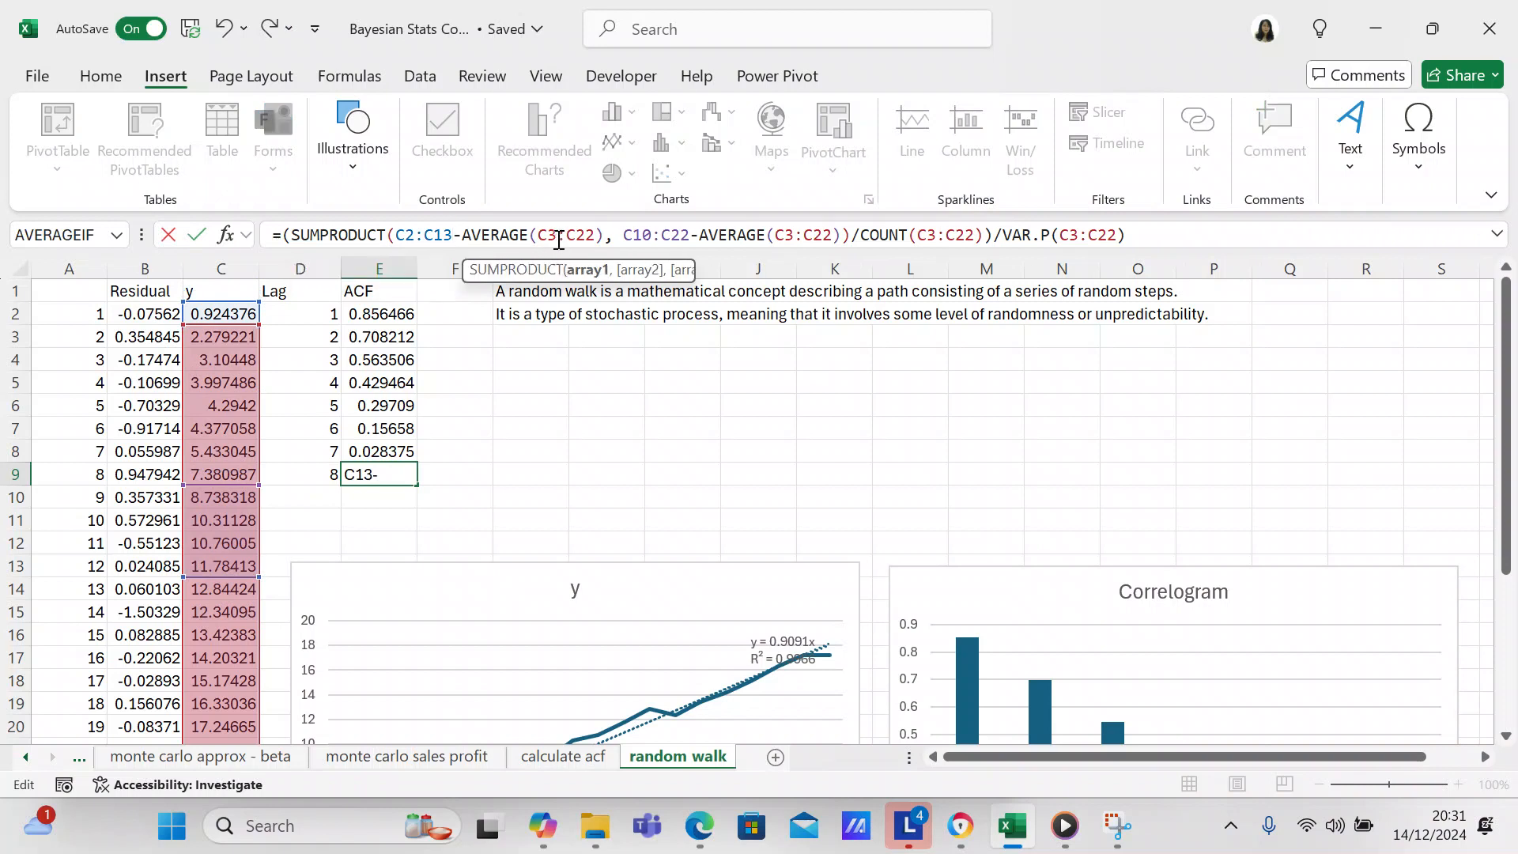
{"action": "key", "text": "BackSpace"}
{"action": "type", "text": "2"}
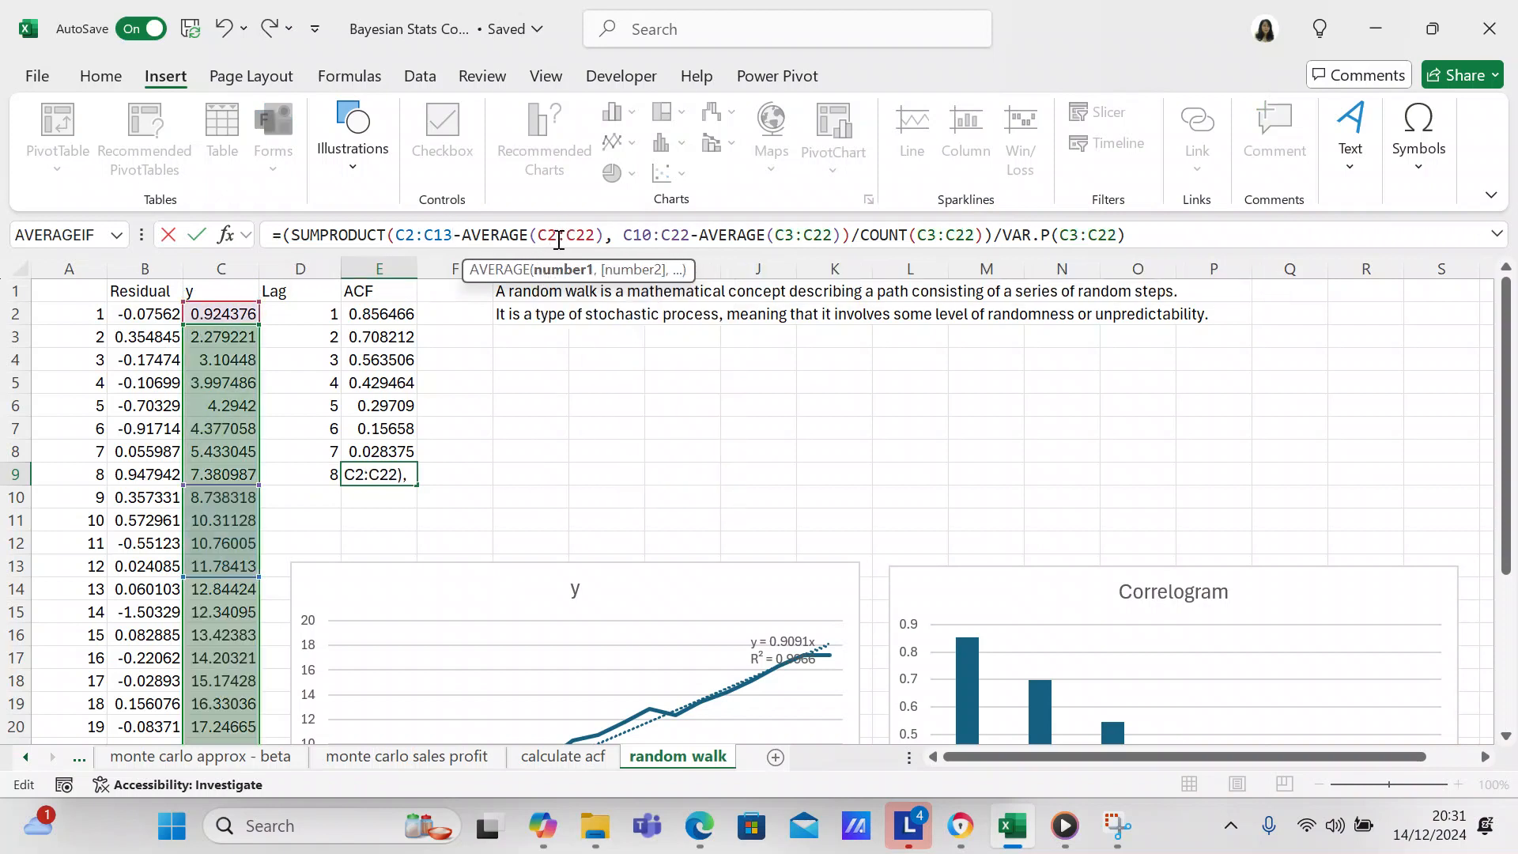
{"action": "key", "text": "BackSpace"}
{"action": "type", "text": "1"}
{"action": "key", "text": "Return"}
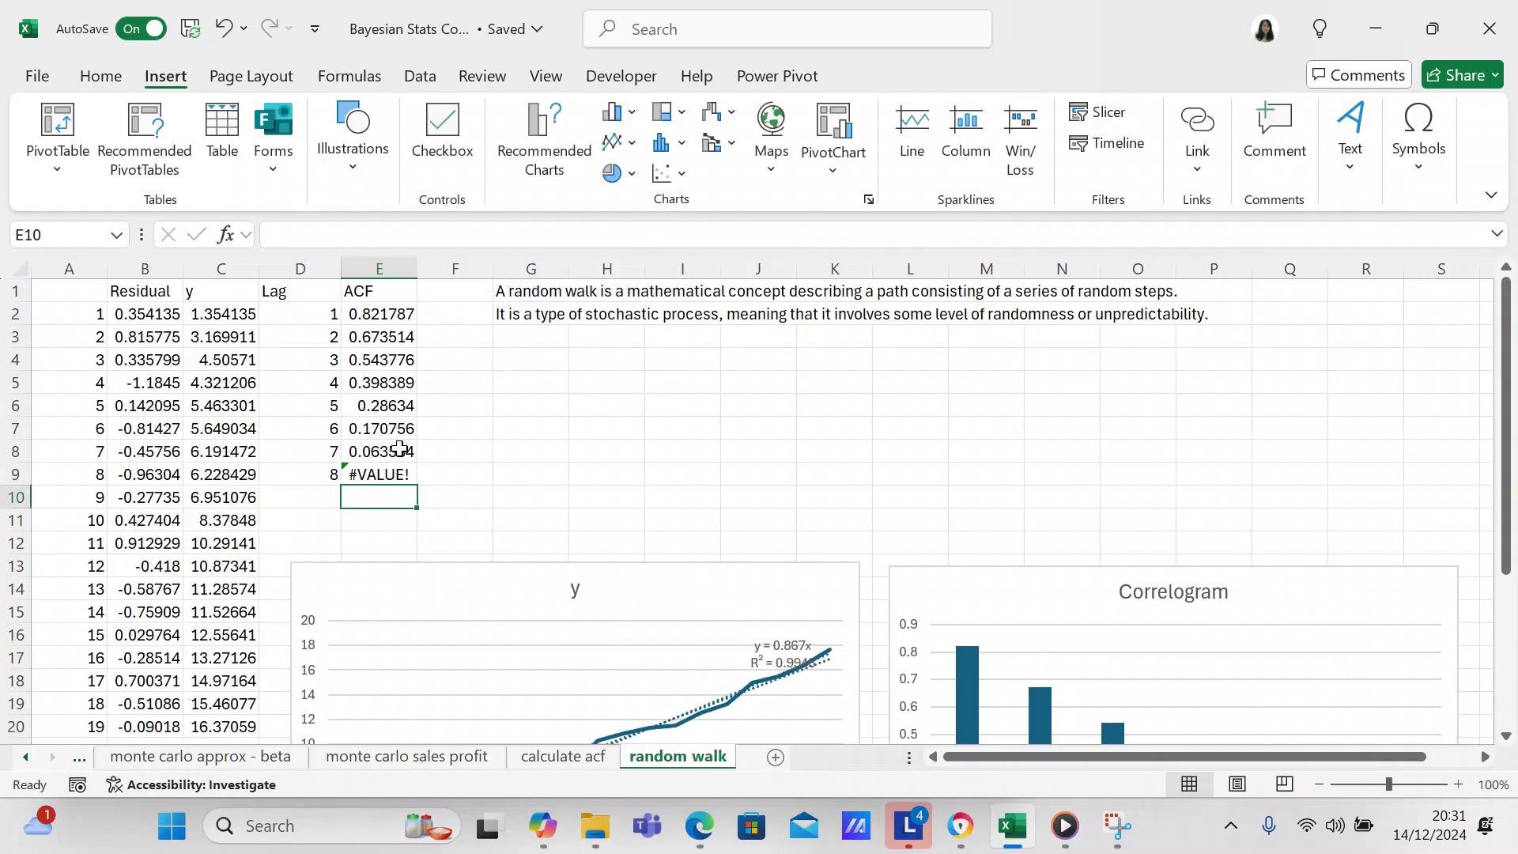
Correct the second SUMPRODUCT array in E9 to C10:C21-AVERAGE(C2:C21).
{"action": "left_click", "coordinate": [401, 449]}
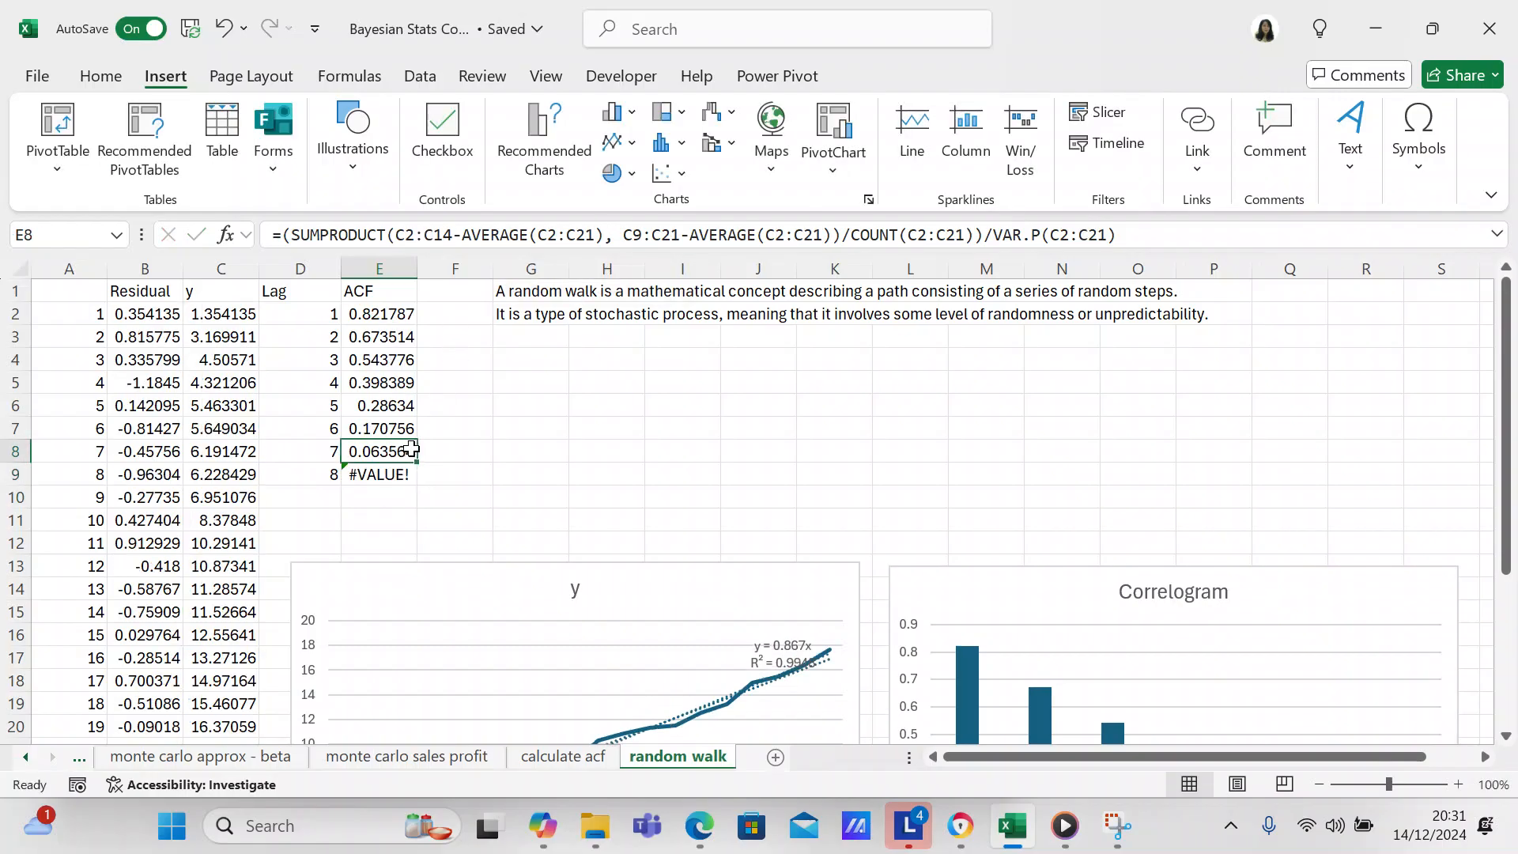
{"action": "left_click", "coordinate": [403, 471]}
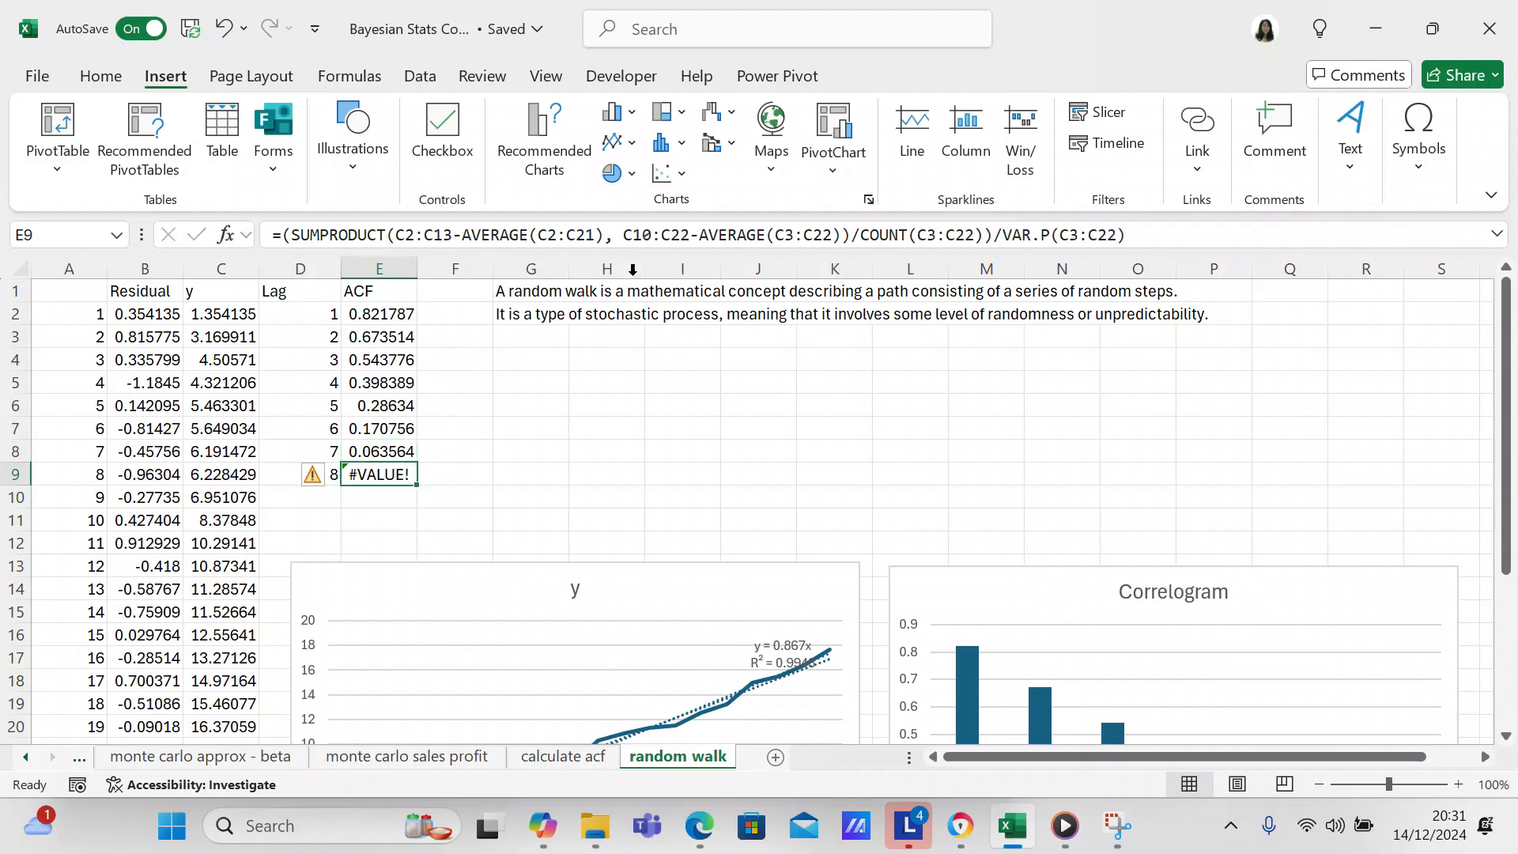
{"action": "left_click", "coordinate": [688, 234]}
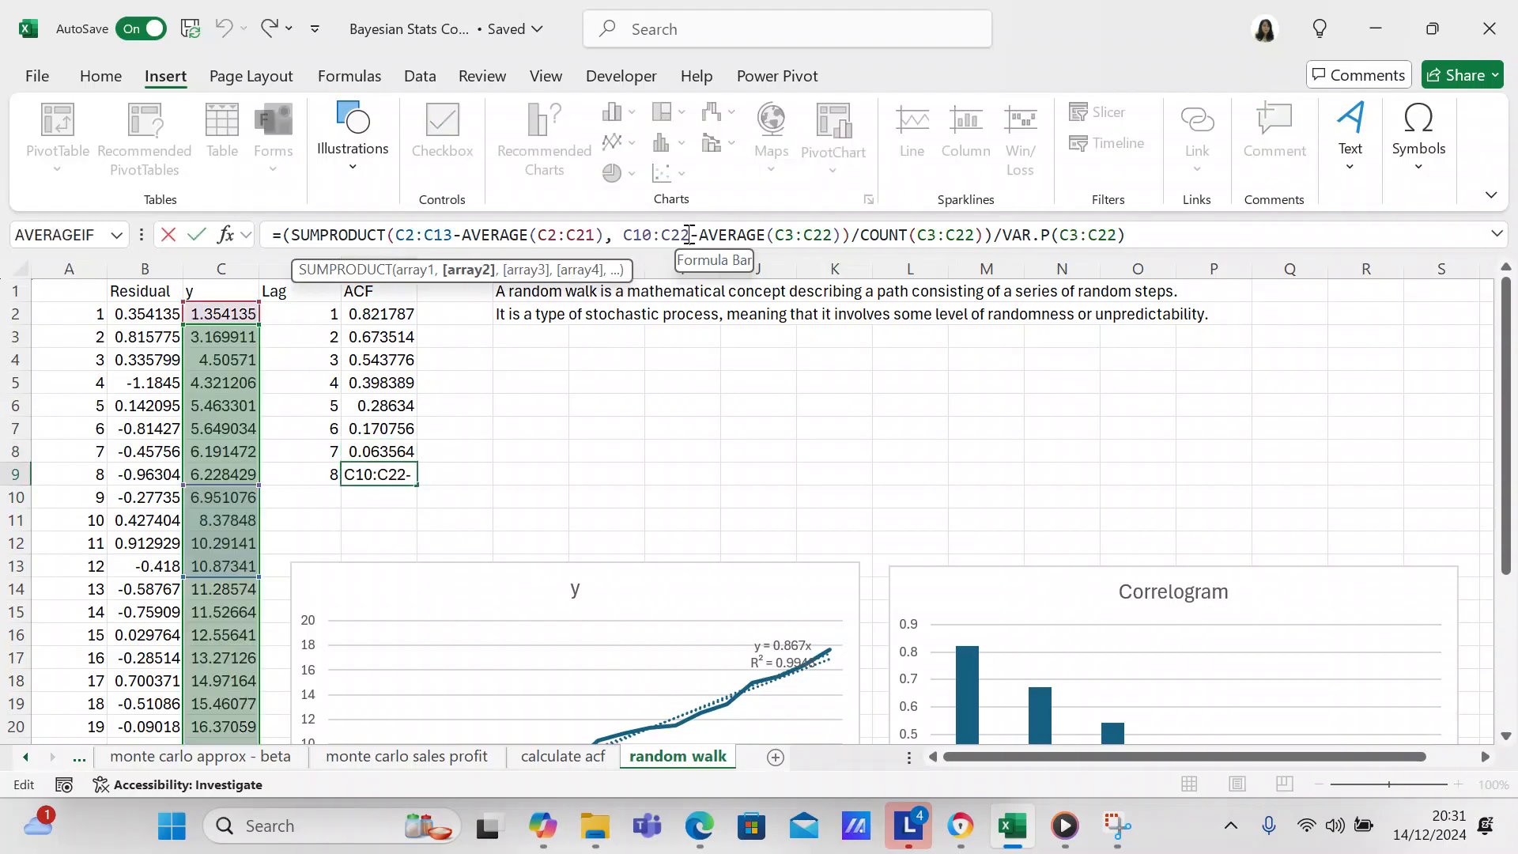
{"action": "key", "text": "BackSpace"}
{"action": "type", "text": "1"}
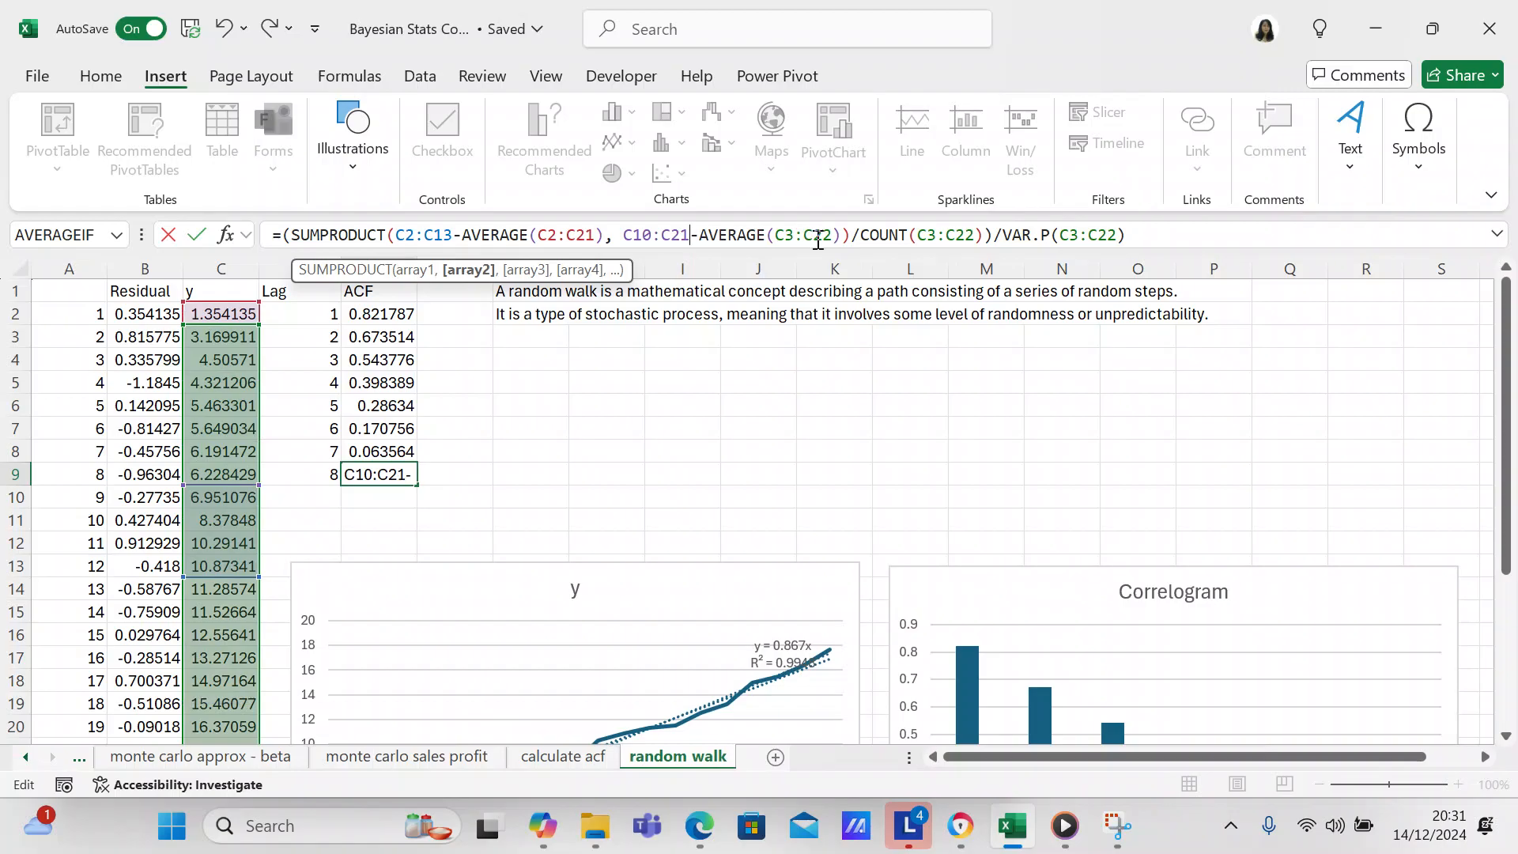
{"action": "left_click", "coordinate": [793, 240]}
{"action": "key", "text": "BackSpace"}
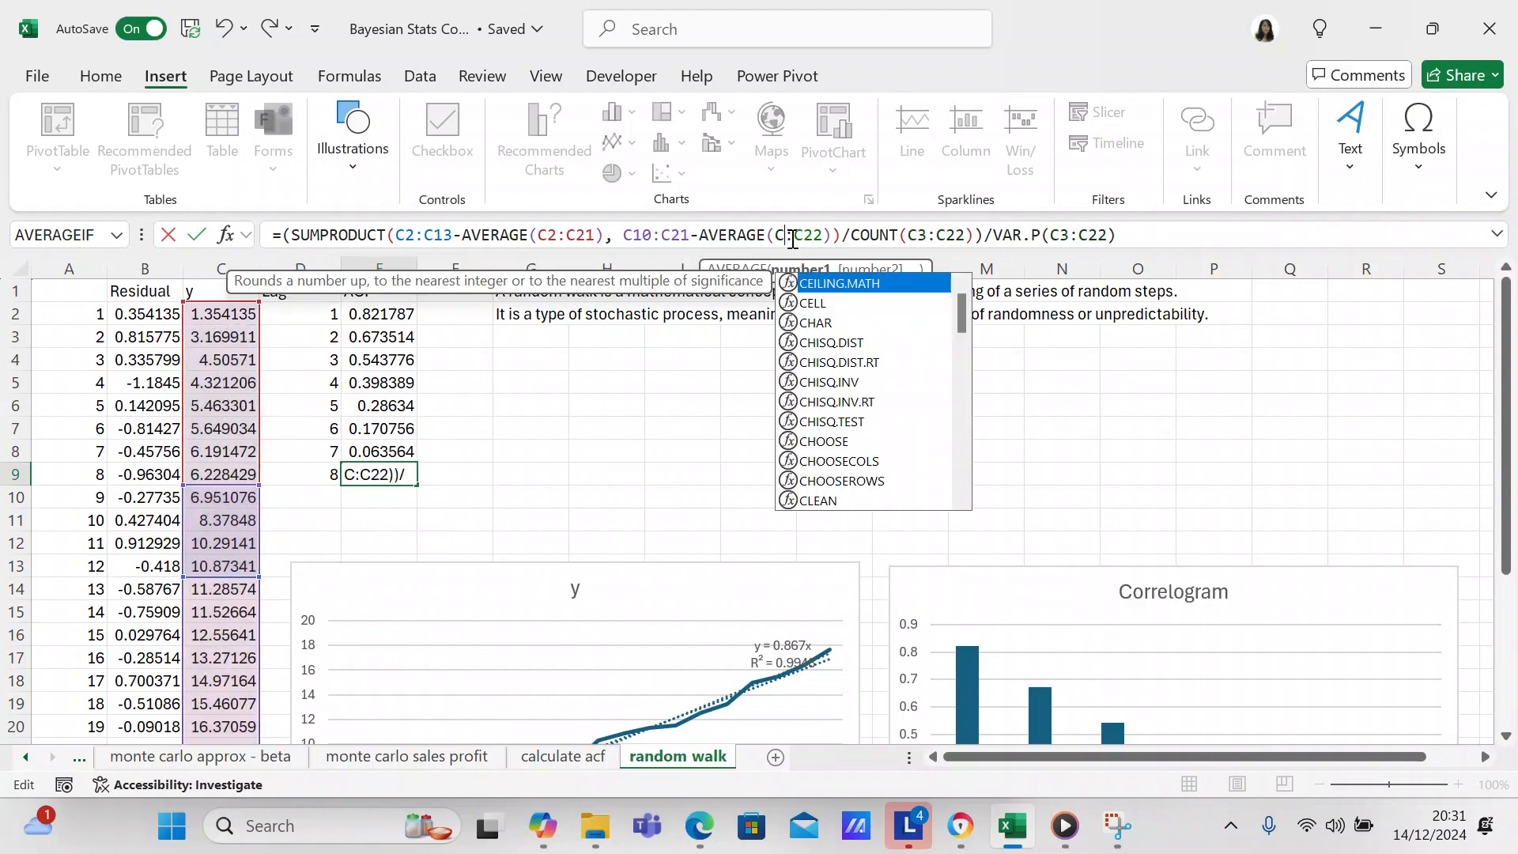
{"action": "type", "text": "2"}
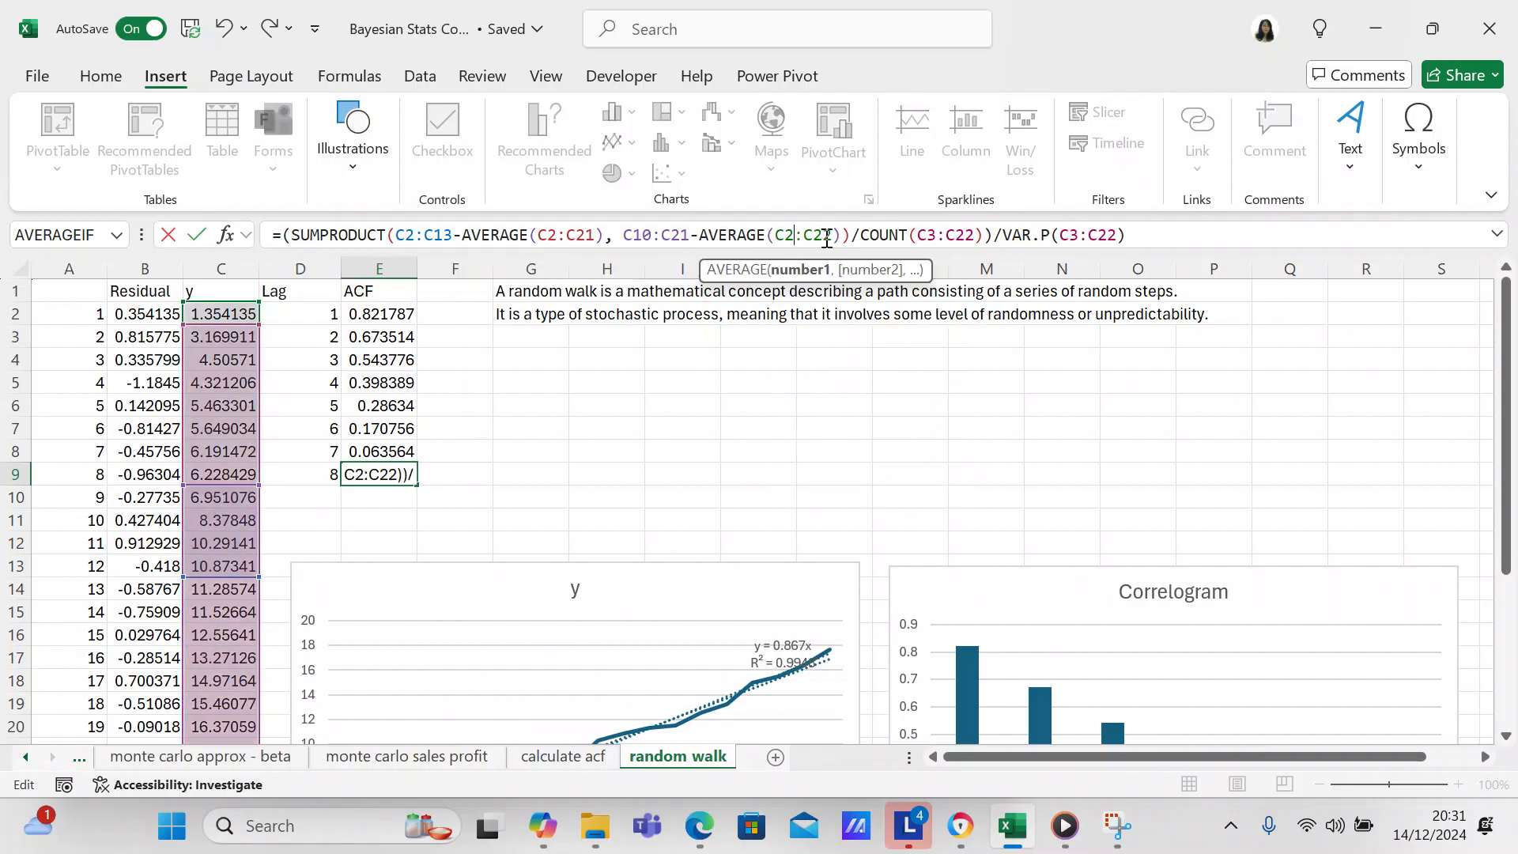
{"action": "key", "text": "BackSpace"}
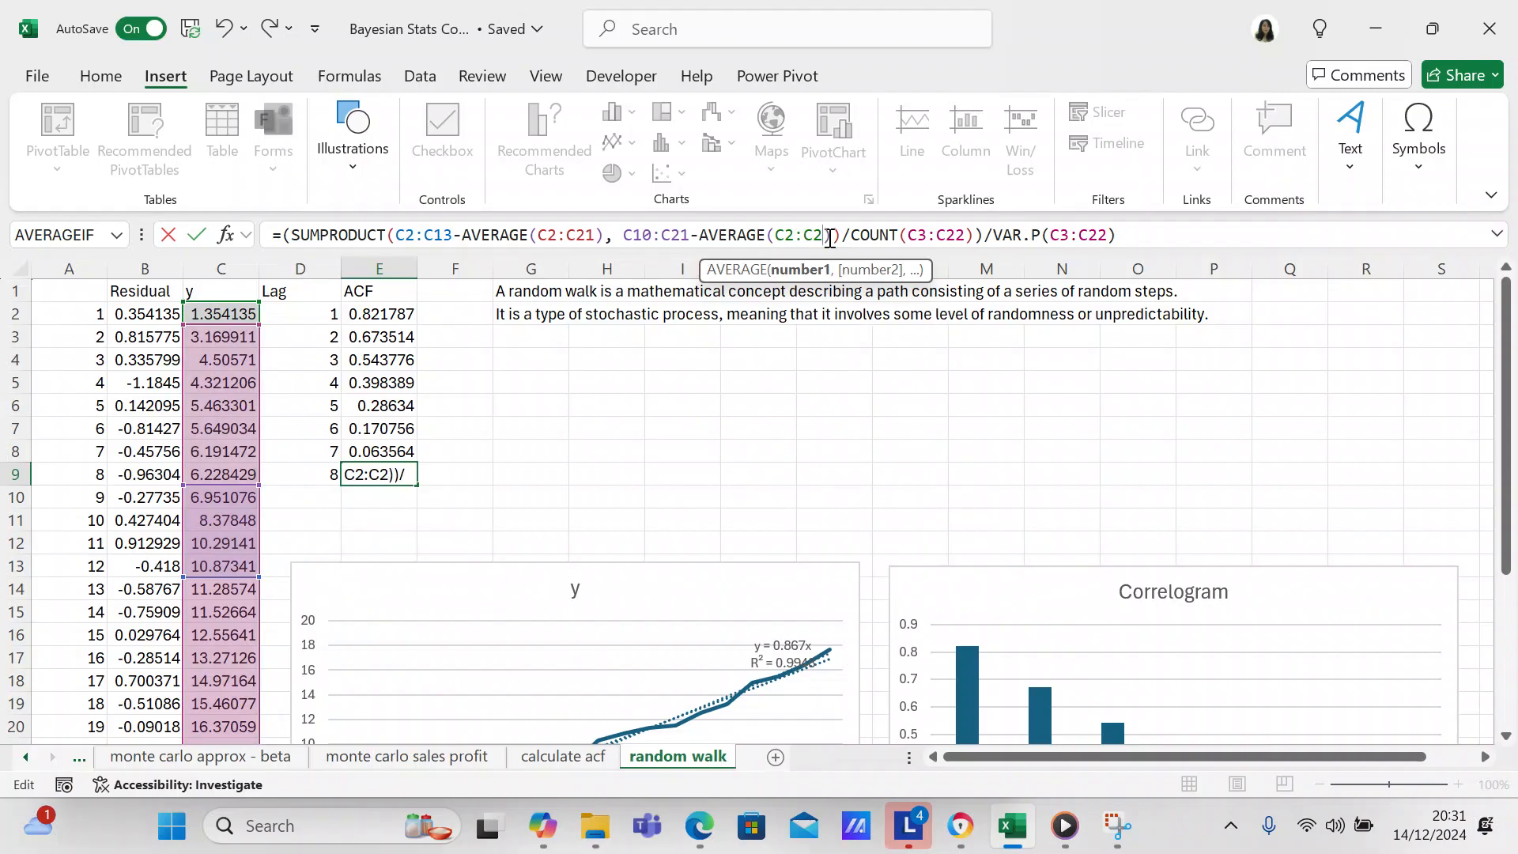
{"action": "type", "text": "1"}
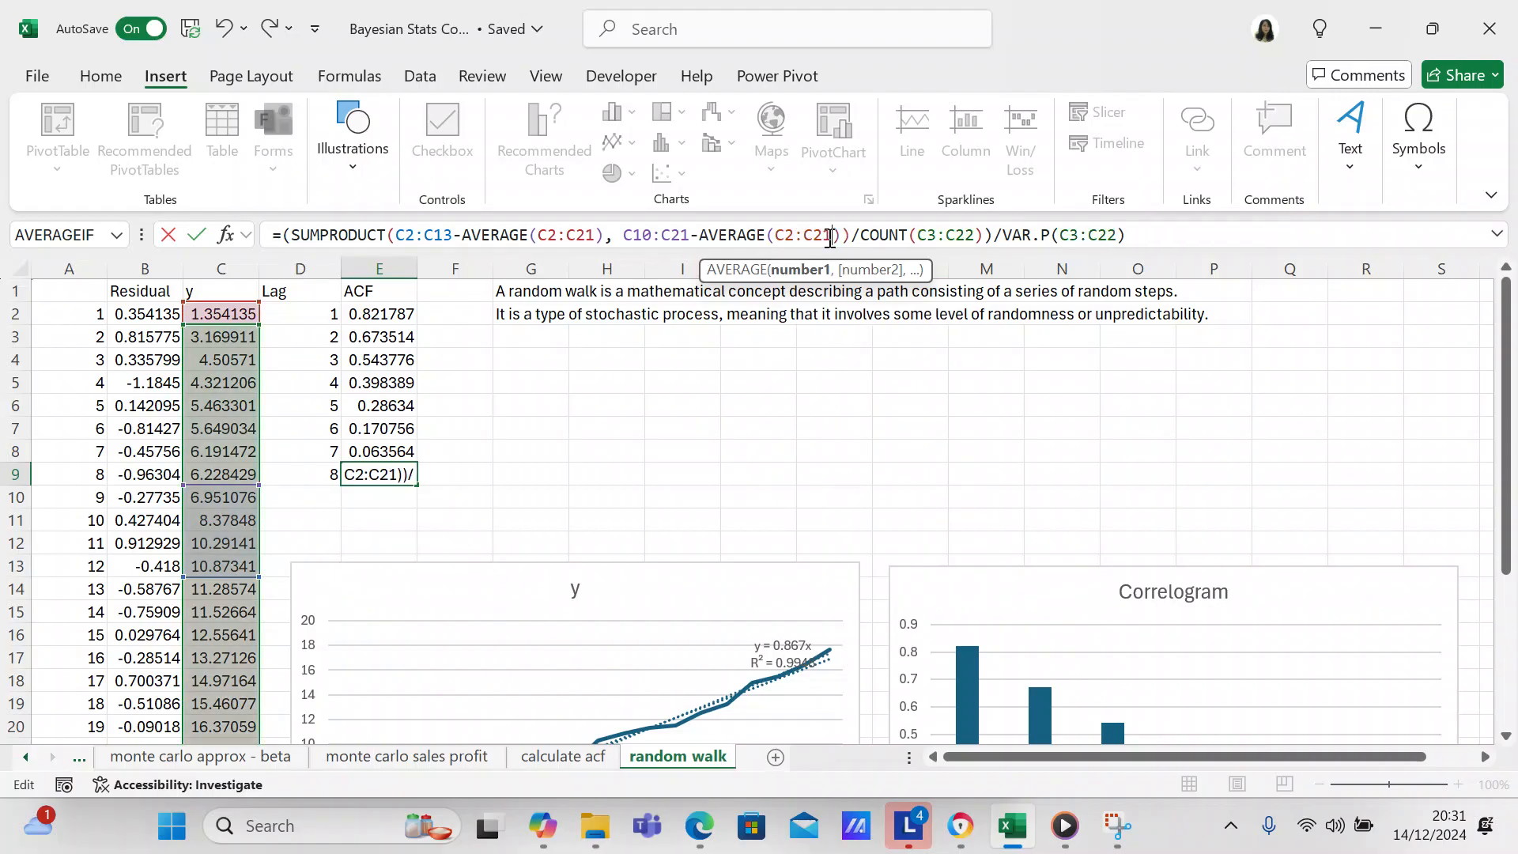
Set both the COUNT and VAR.P ranges in the E9 formula to C2:C21 and enter the formula.
{"action": "left_click", "coordinate": [934, 239]}
{"action": "key", "text": "BackSpace"}
{"action": "type", "text": "2"}
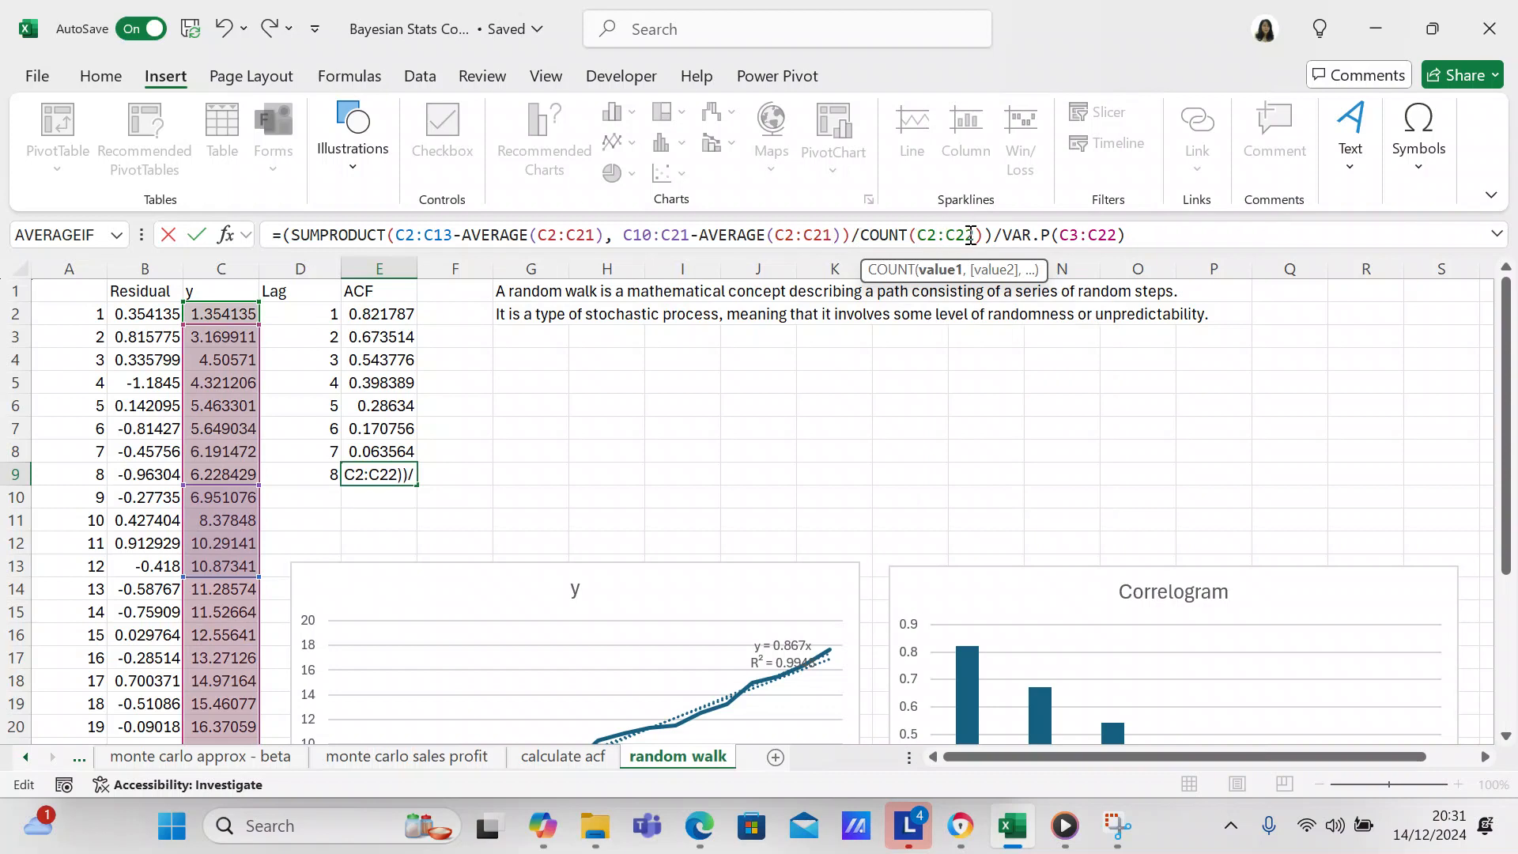
{"action": "key", "text": "BackSpace"}
{"action": "type", "text": "1"}
{"action": "left_click", "coordinate": [1078, 235]}
{"action": "key", "text": "BackSpace"}
{"action": "type", "text": "2"}
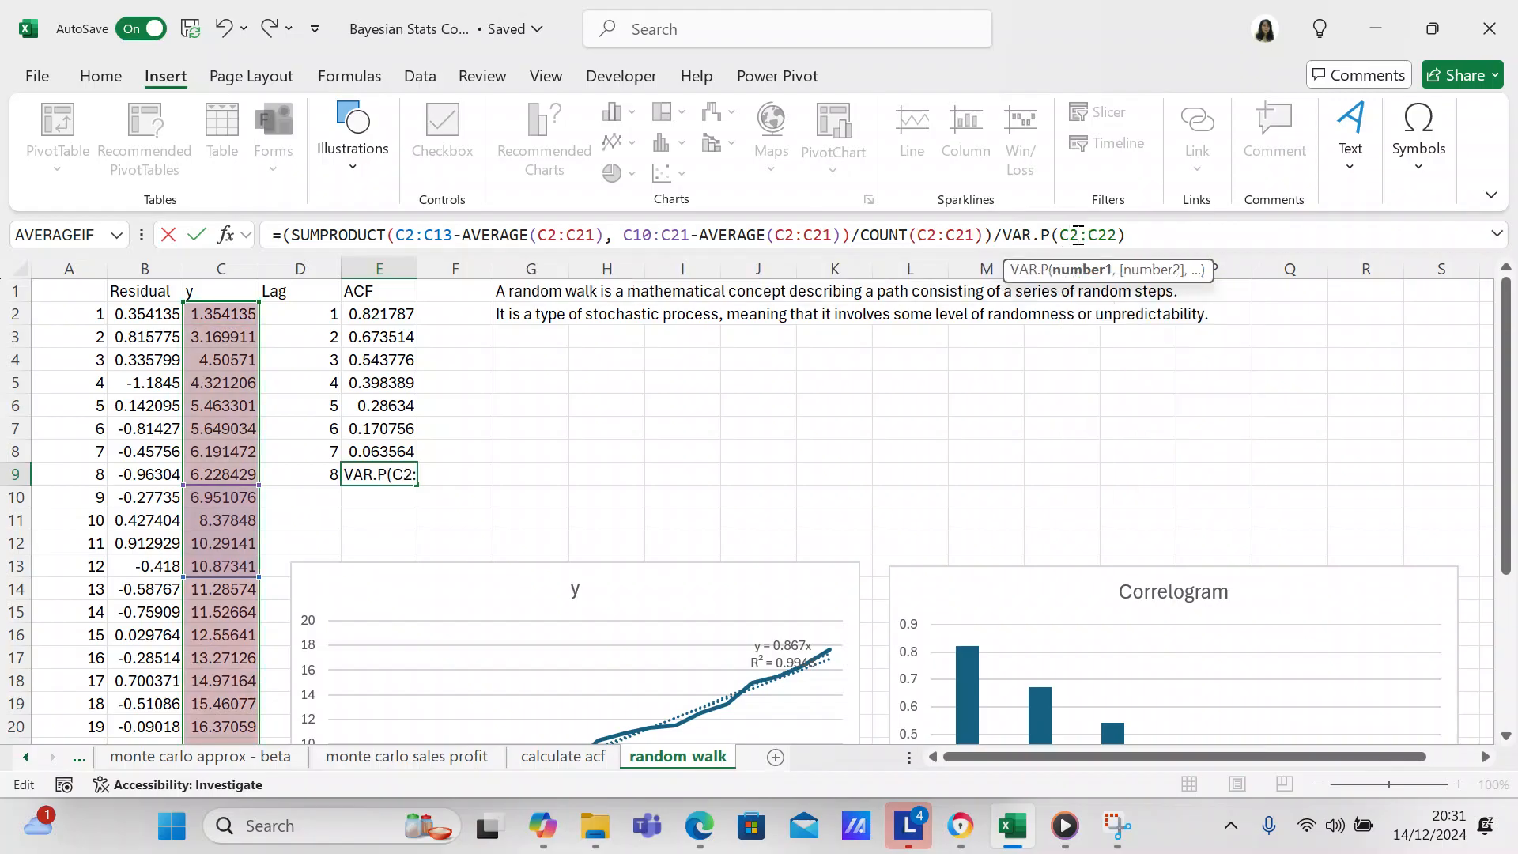
{"action": "left_click", "coordinate": [1114, 235]}
{"action": "key", "text": "BackSpace"}
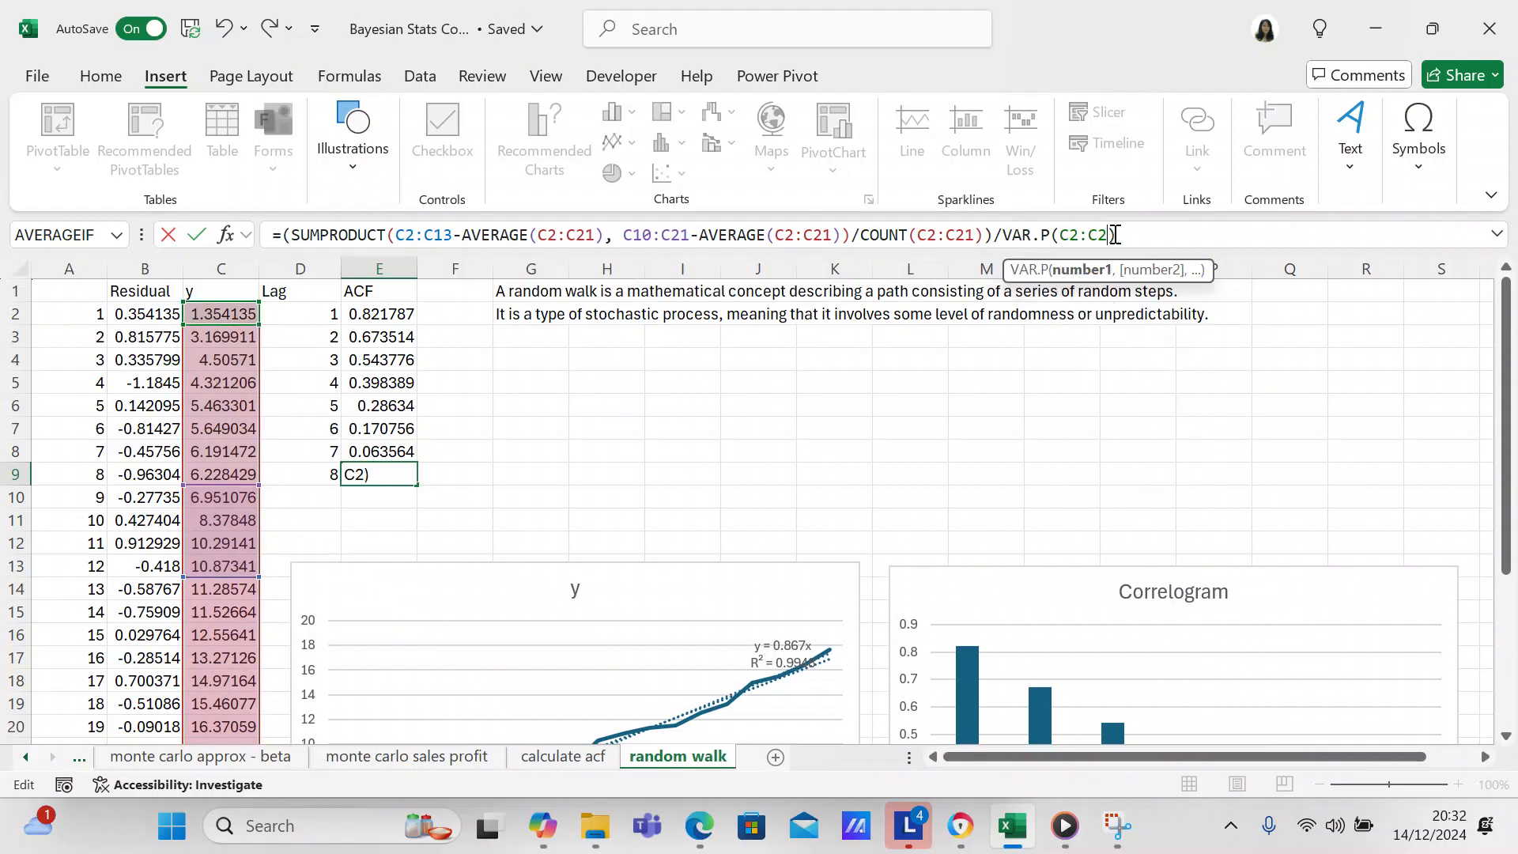
{"action": "type", "text": "1"}
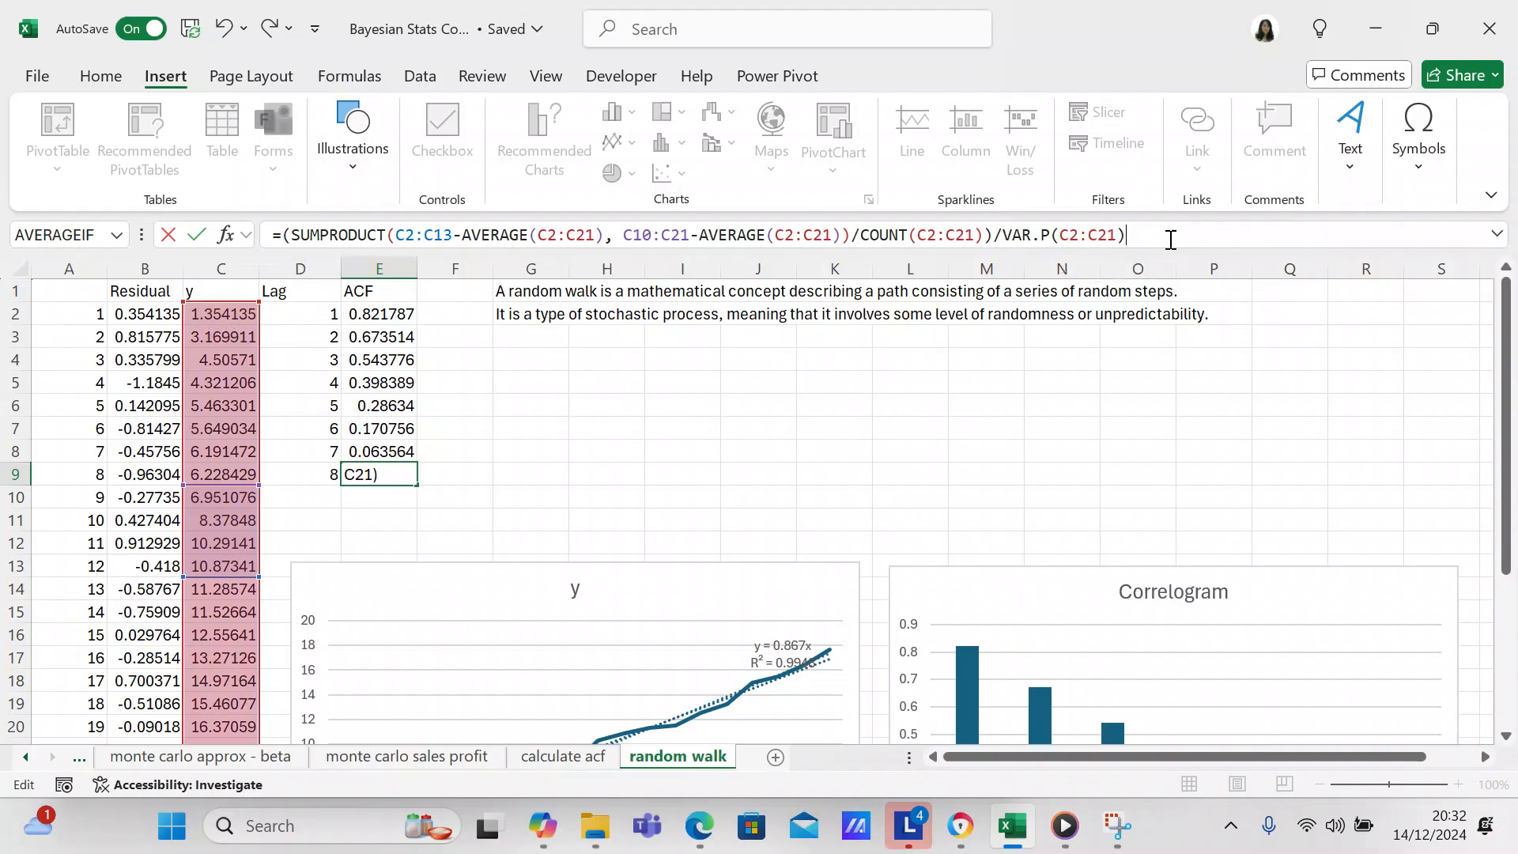
{"action": "key", "text": "Return"}
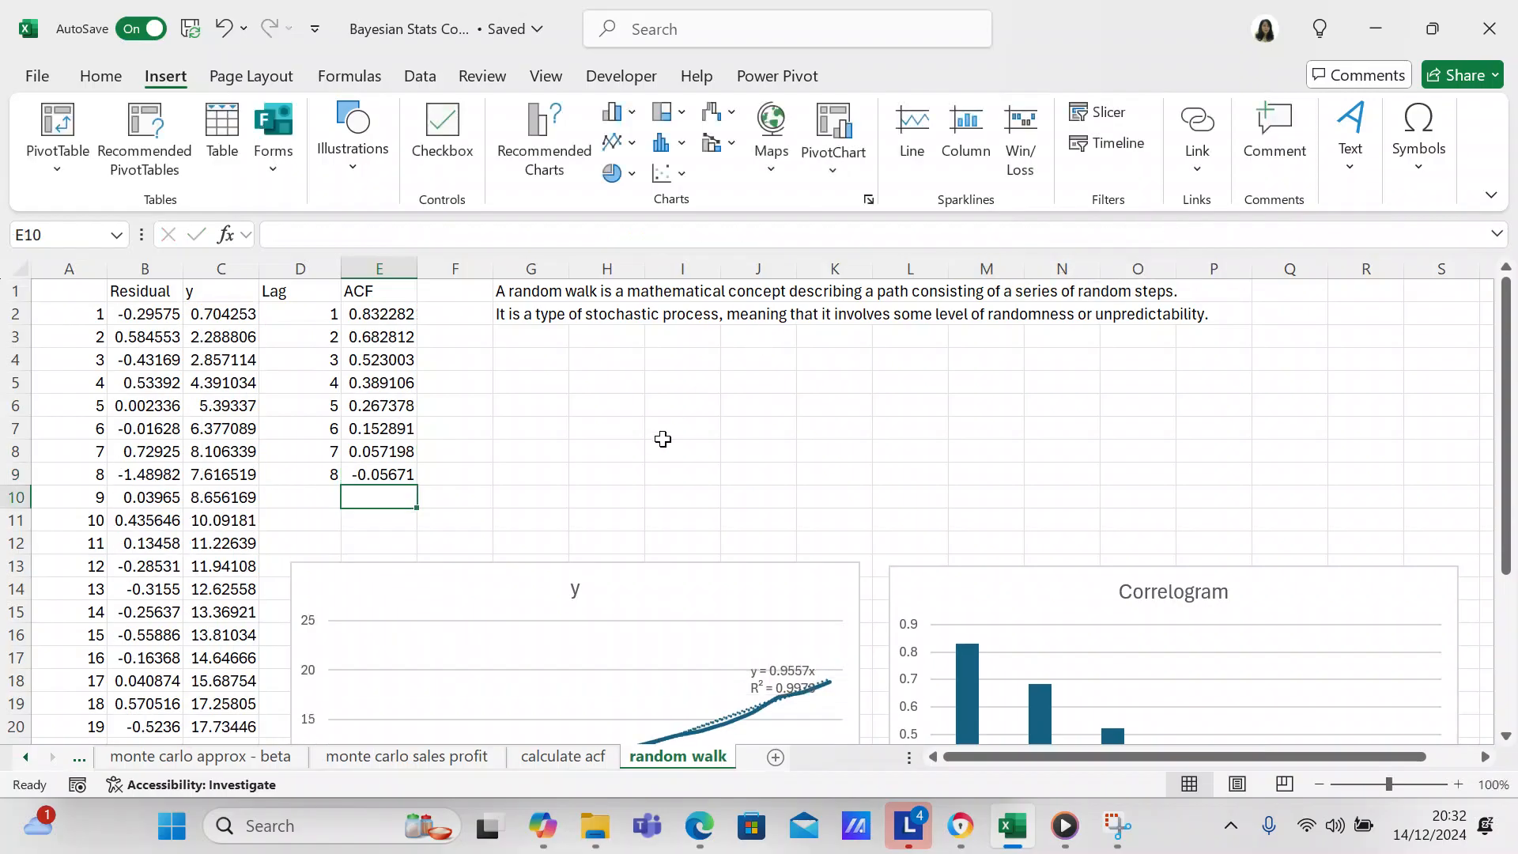
Delete the existing Correlogram chart from the random walk sheet.
{"action": "left_click_drag", "start_coordinate": [1513, 386], "coordinate": [1512, 506]}
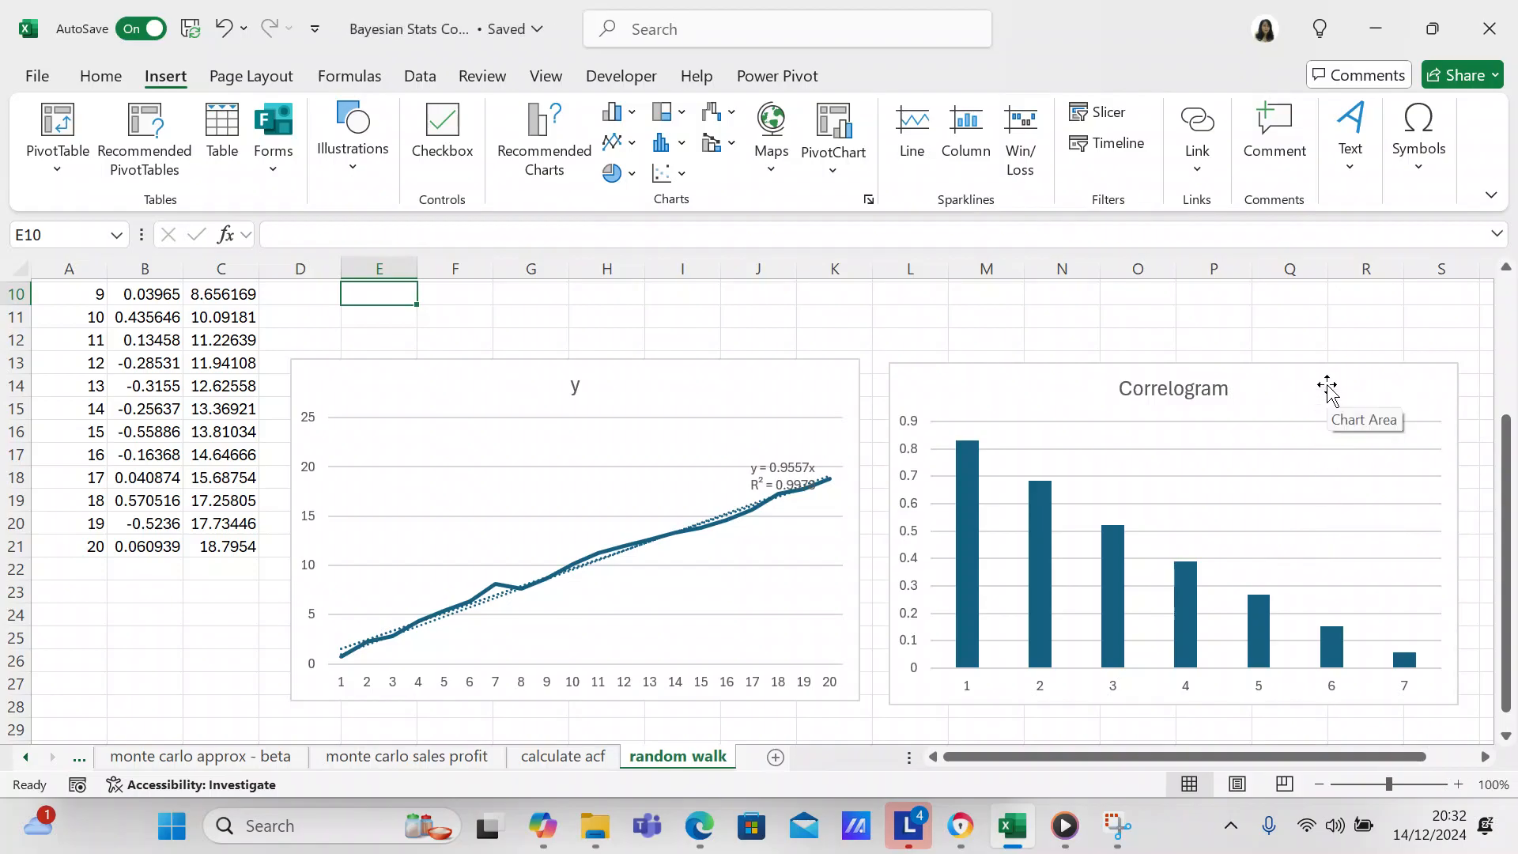
{"action": "left_click", "coordinate": [1327, 388]}
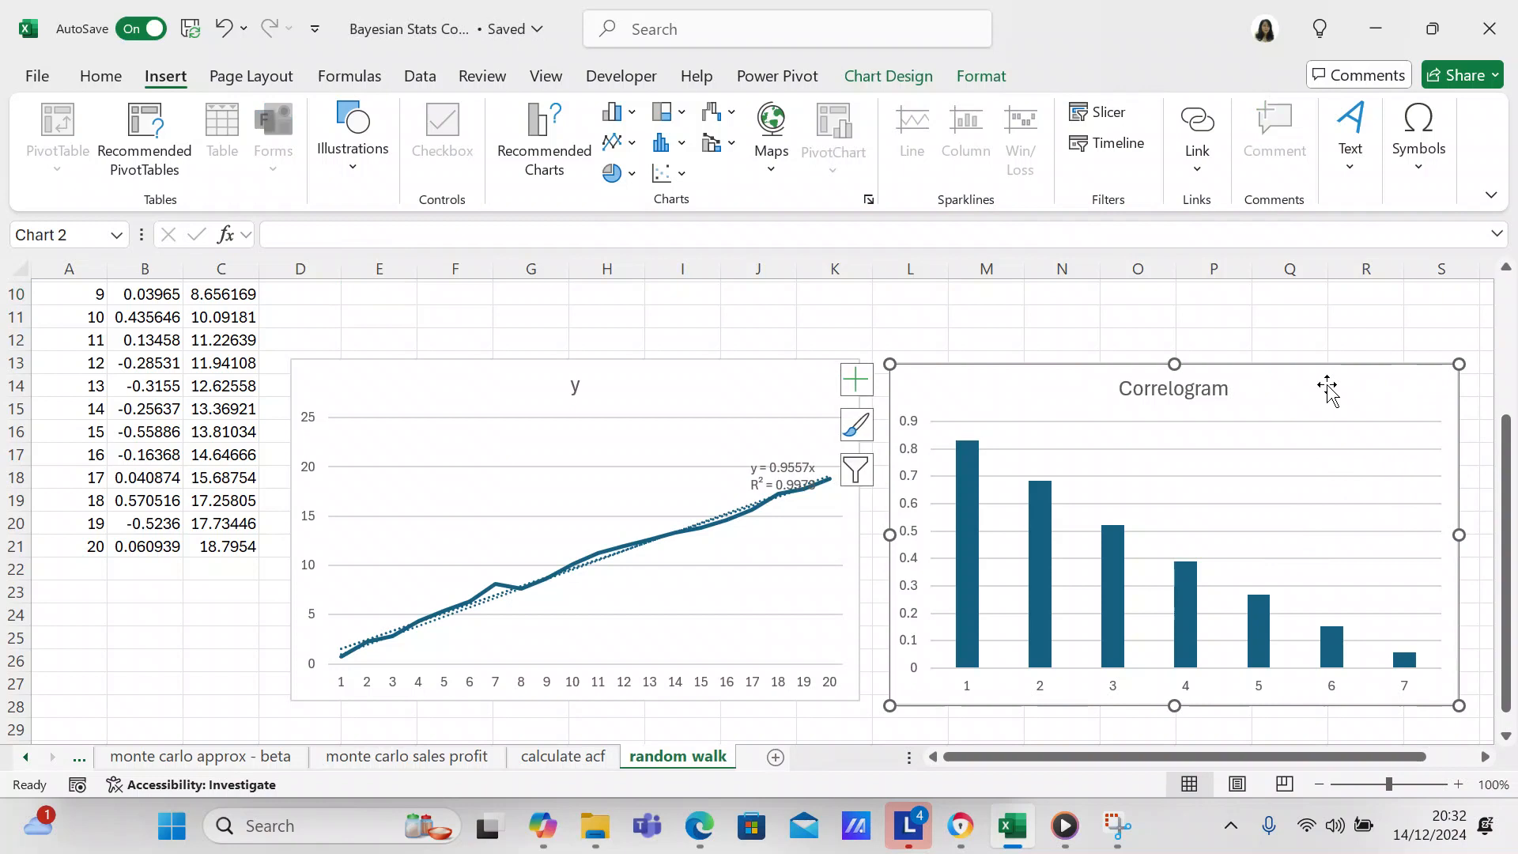
{"action": "key", "text": "Delete"}
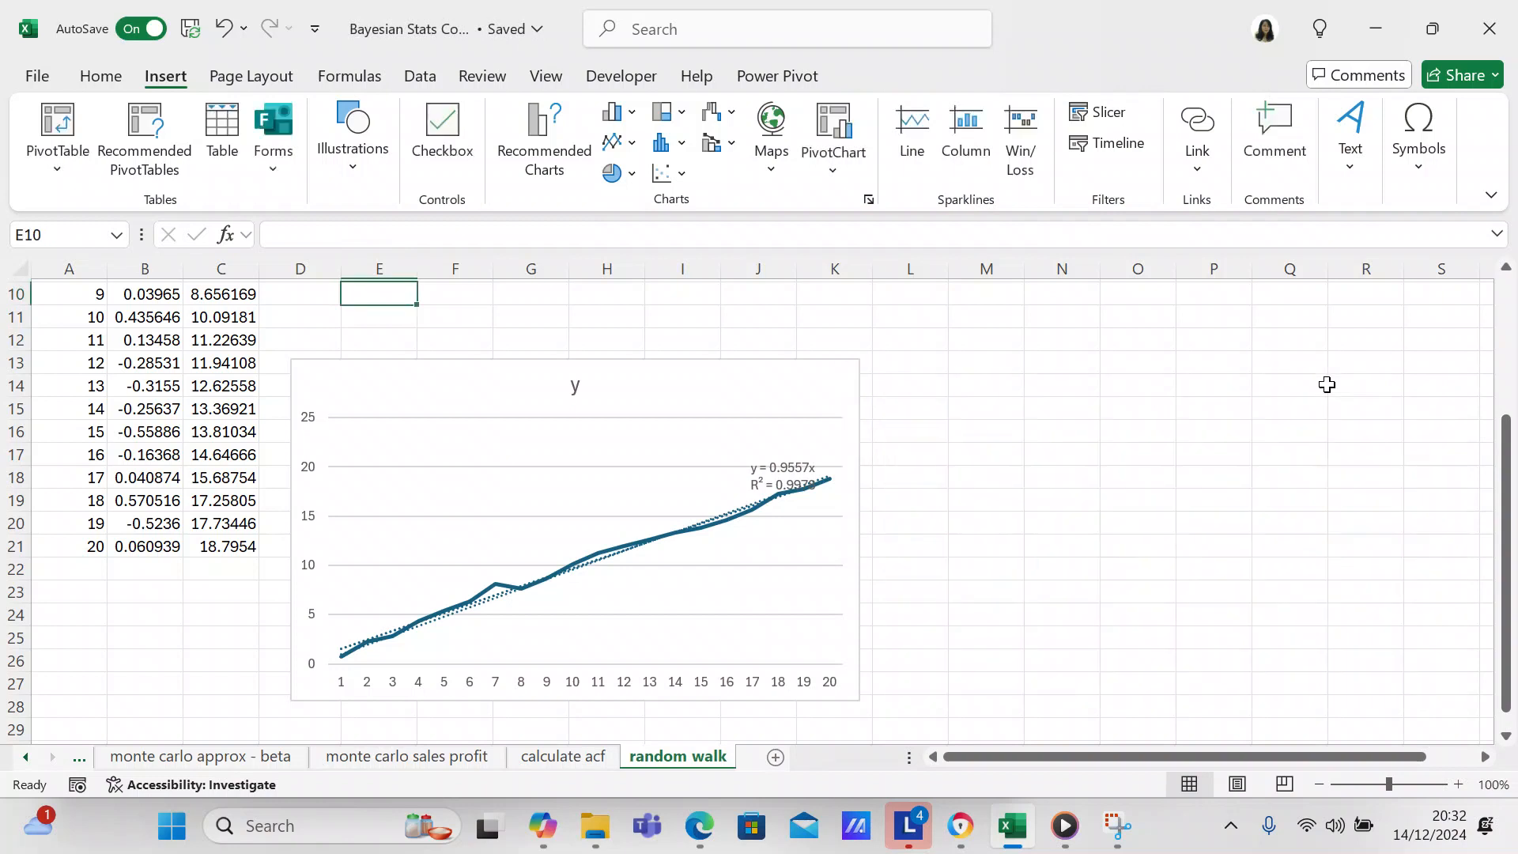
Insert a clustered column chart from the Lag and ACF data in D1:E9.
{"action": "left_click_drag", "start_coordinate": [1508, 569], "coordinate": [1508, 431]}
{"action": "left_click", "coordinate": [350, 286]}
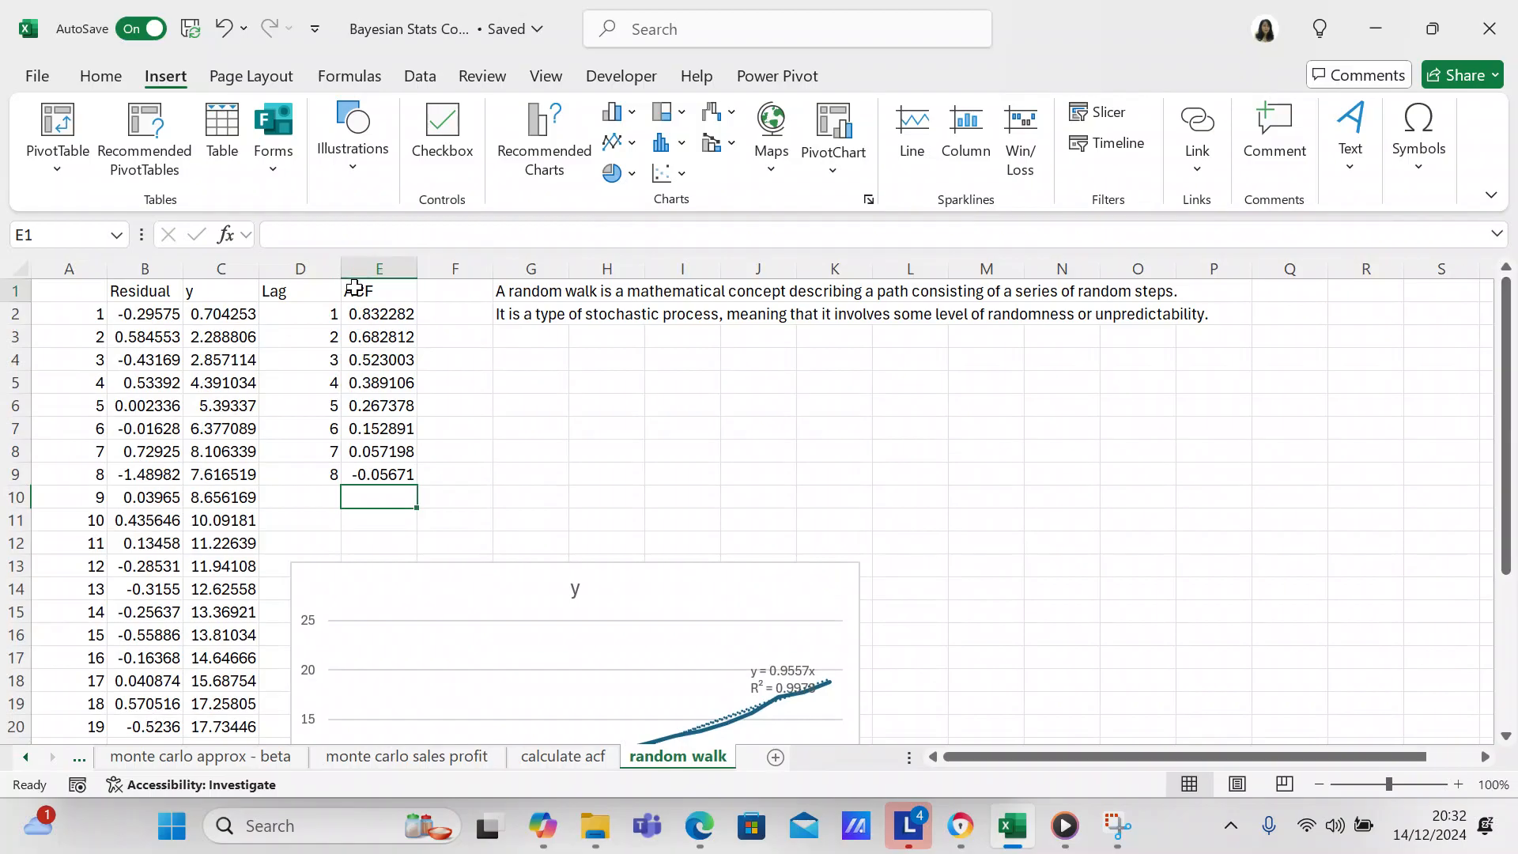
{"action": "left_click", "coordinate": [316, 286]}
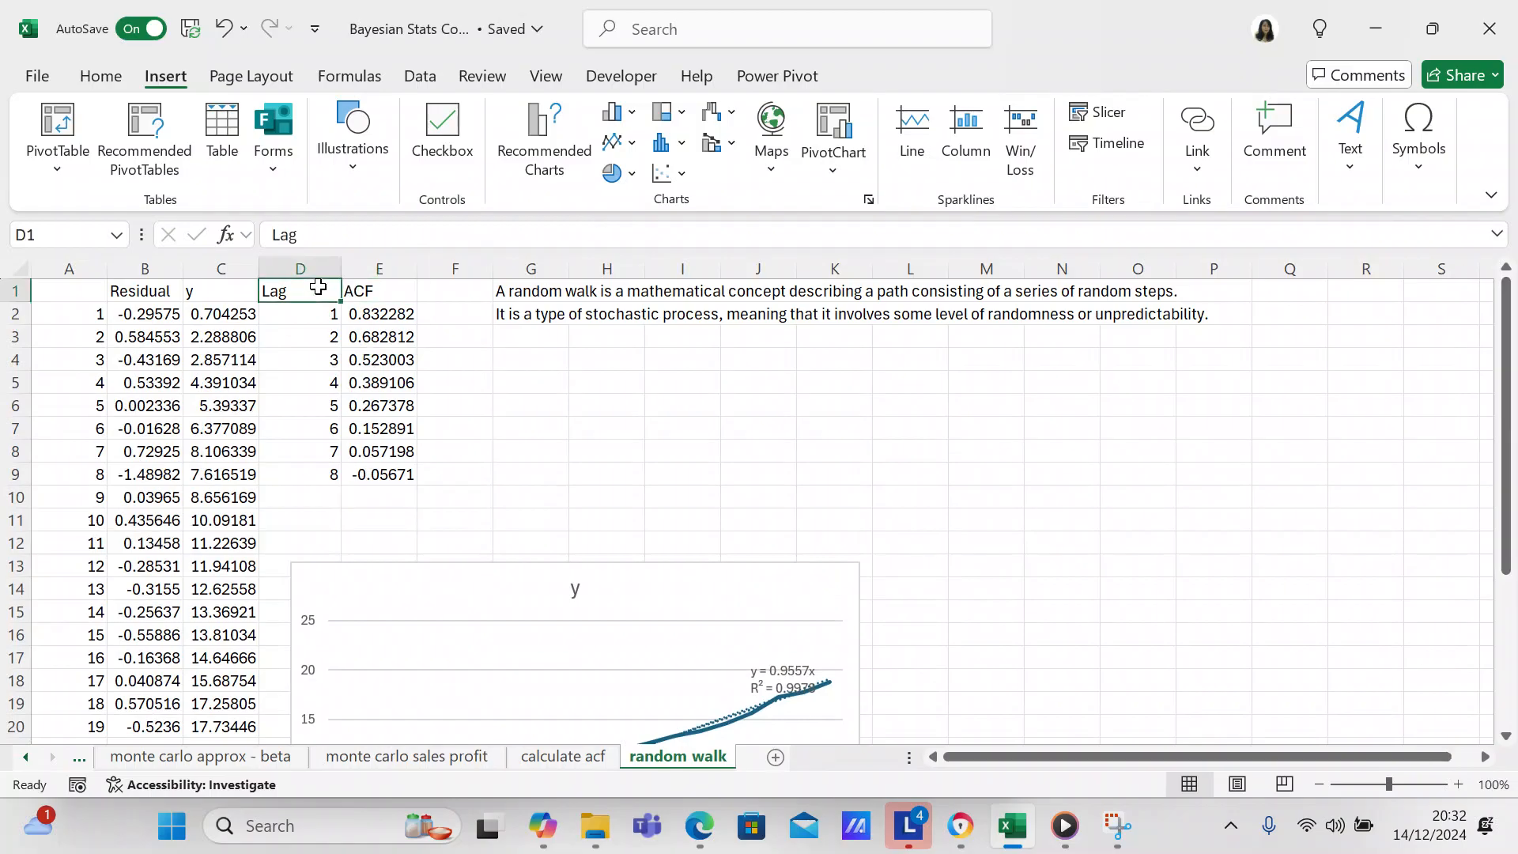
{"action": "key", "text": "shift+Right"}
{"action": "key", "text": "shift+Down"}
{"action": "key", "text": "shift+Down"}
{"action": "key", "text": "shift+Down"}
{"action": "key", "text": "shift+Down"}
{"action": "key", "text": "shift+Down"}
{"action": "key", "text": "shift+Down"}
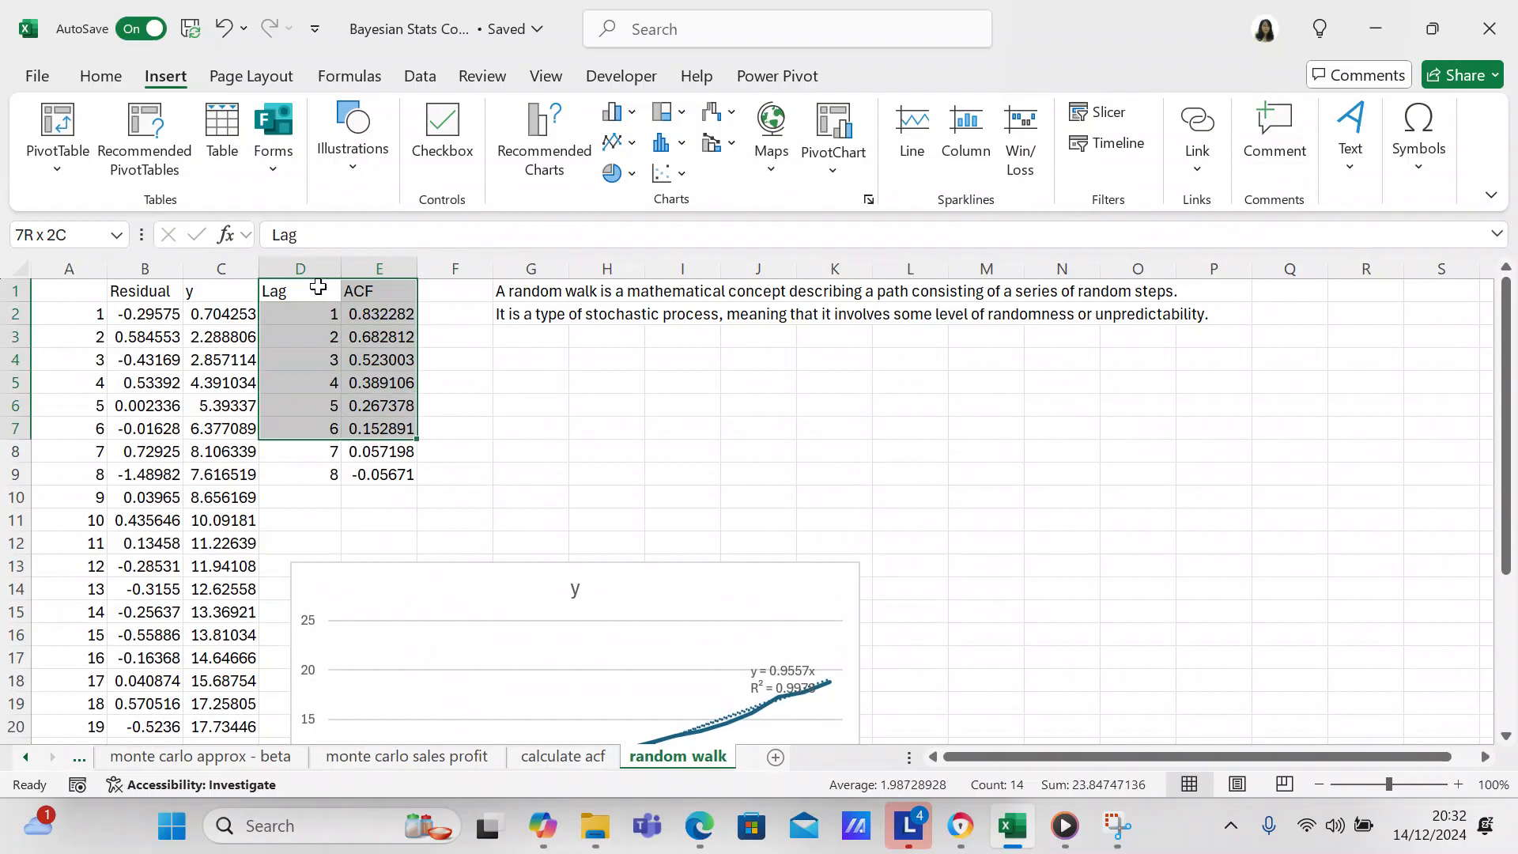
{"action": "key", "text": "shift+Down"}
{"action": "key", "text": "shift+Down"}
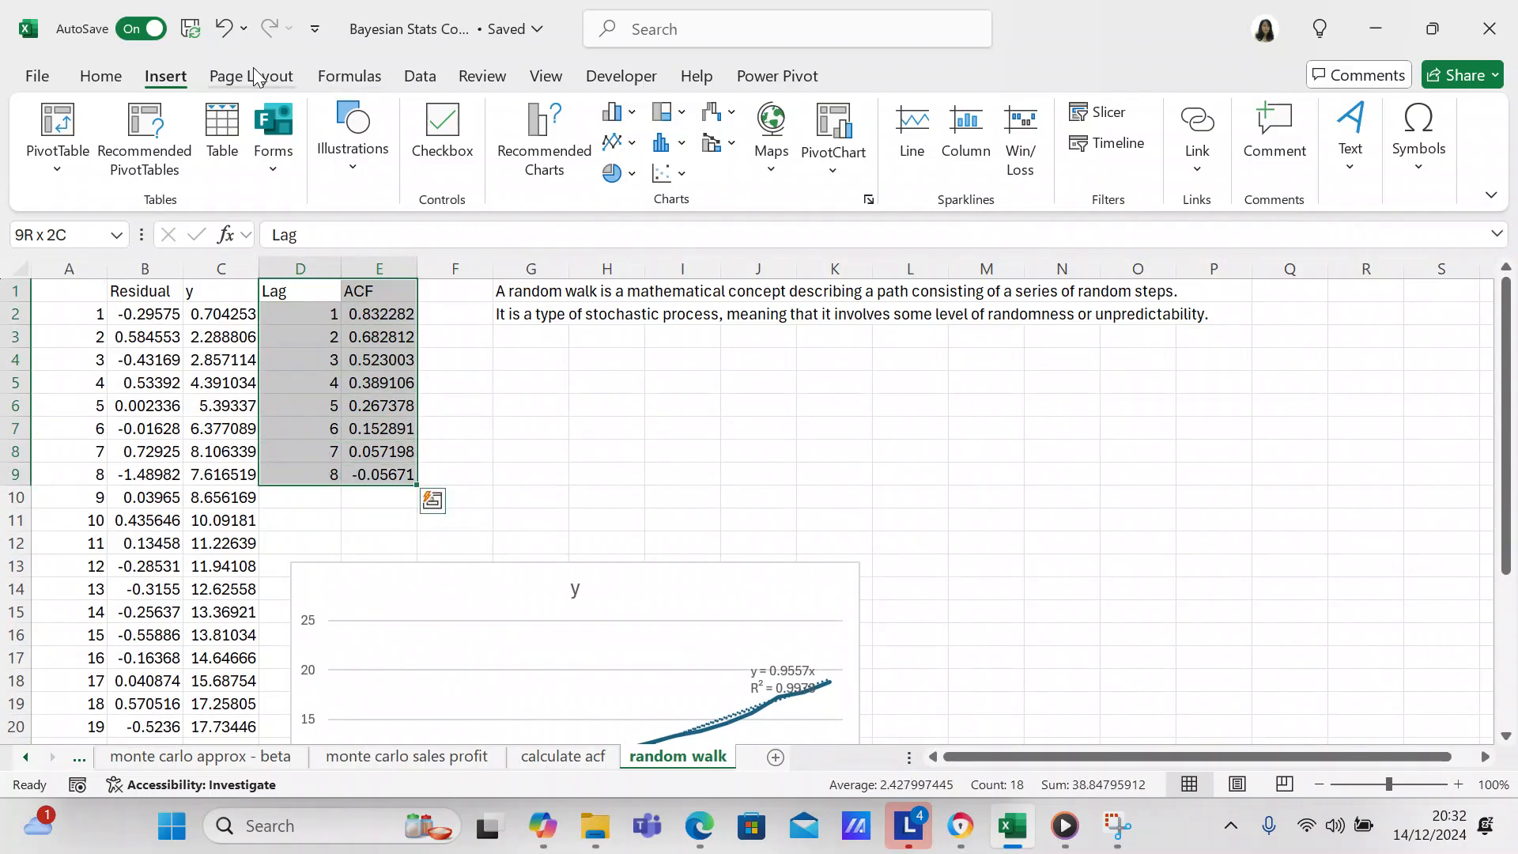
{"action": "left_click", "coordinate": [563, 138]}
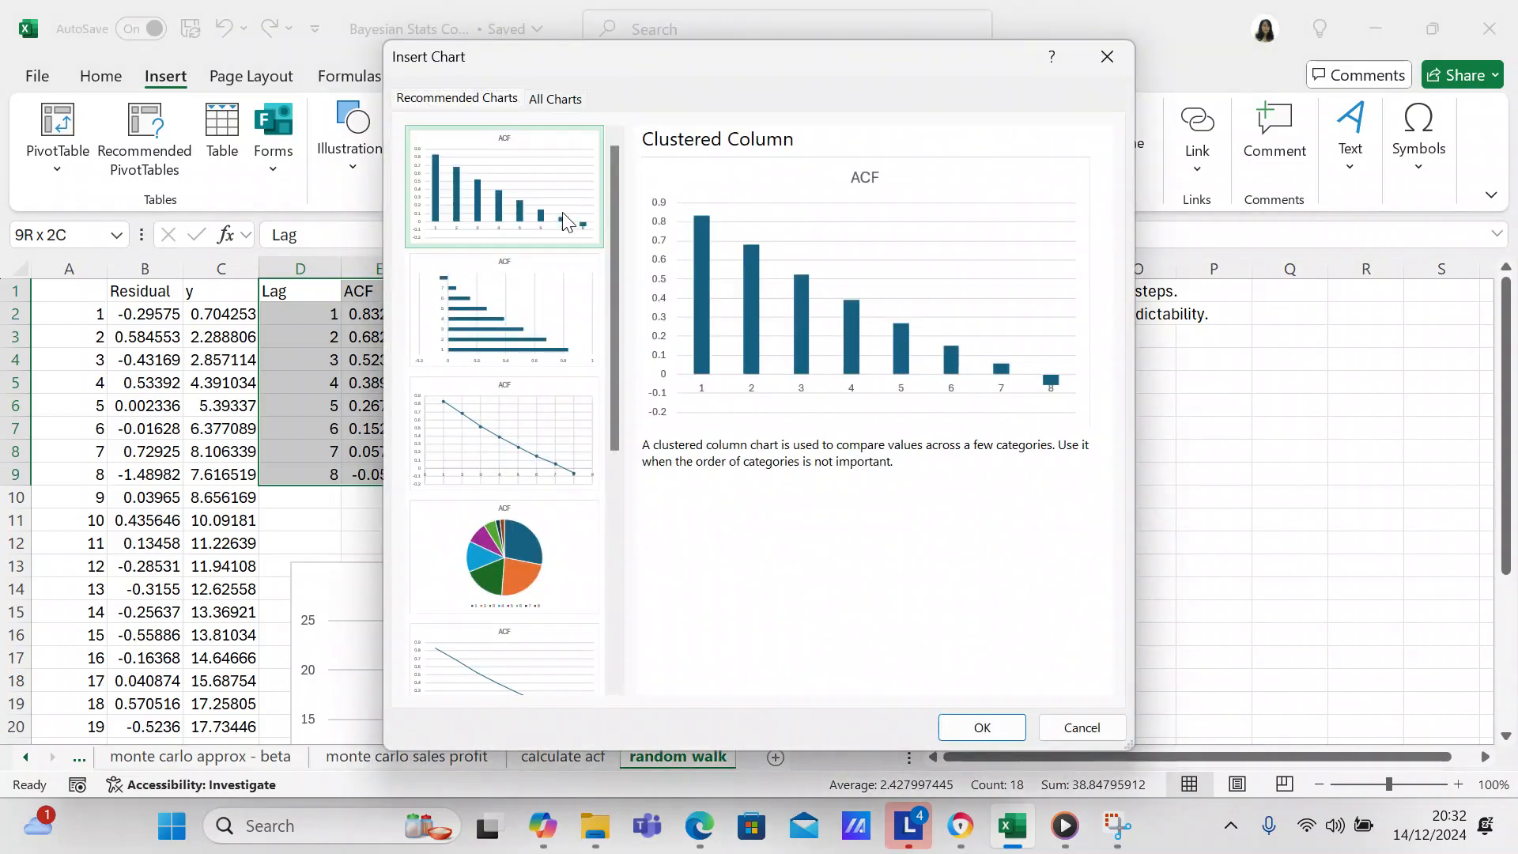
{"action": "left_click", "coordinate": [998, 729]}
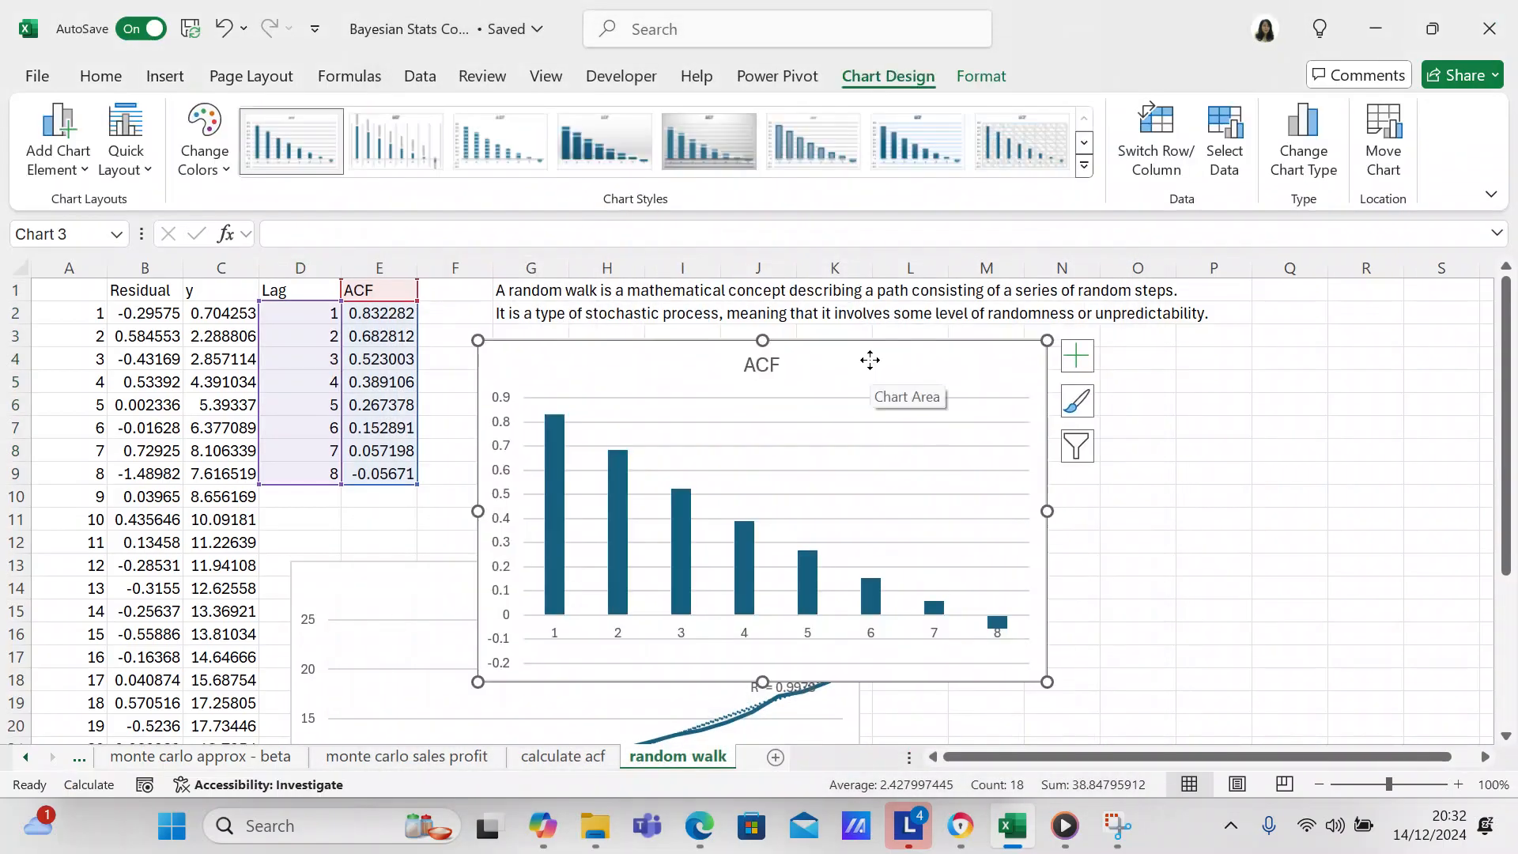
Move the y chart up to row 10 just below the ACF table and place the ACF chart beside it at the same height.
{"action": "left_click_drag", "start_coordinate": [870, 359], "coordinate": [1161, 455]}
{"action": "mouse_move", "coordinate": [1297, 520]}
{"action": "left_mouse_down"}
{"action": "mouse_move", "coordinate": [1286, 563]}
{"action": "mouse_move", "coordinate": [1293, 537]}
{"action": "left_mouse_up"}
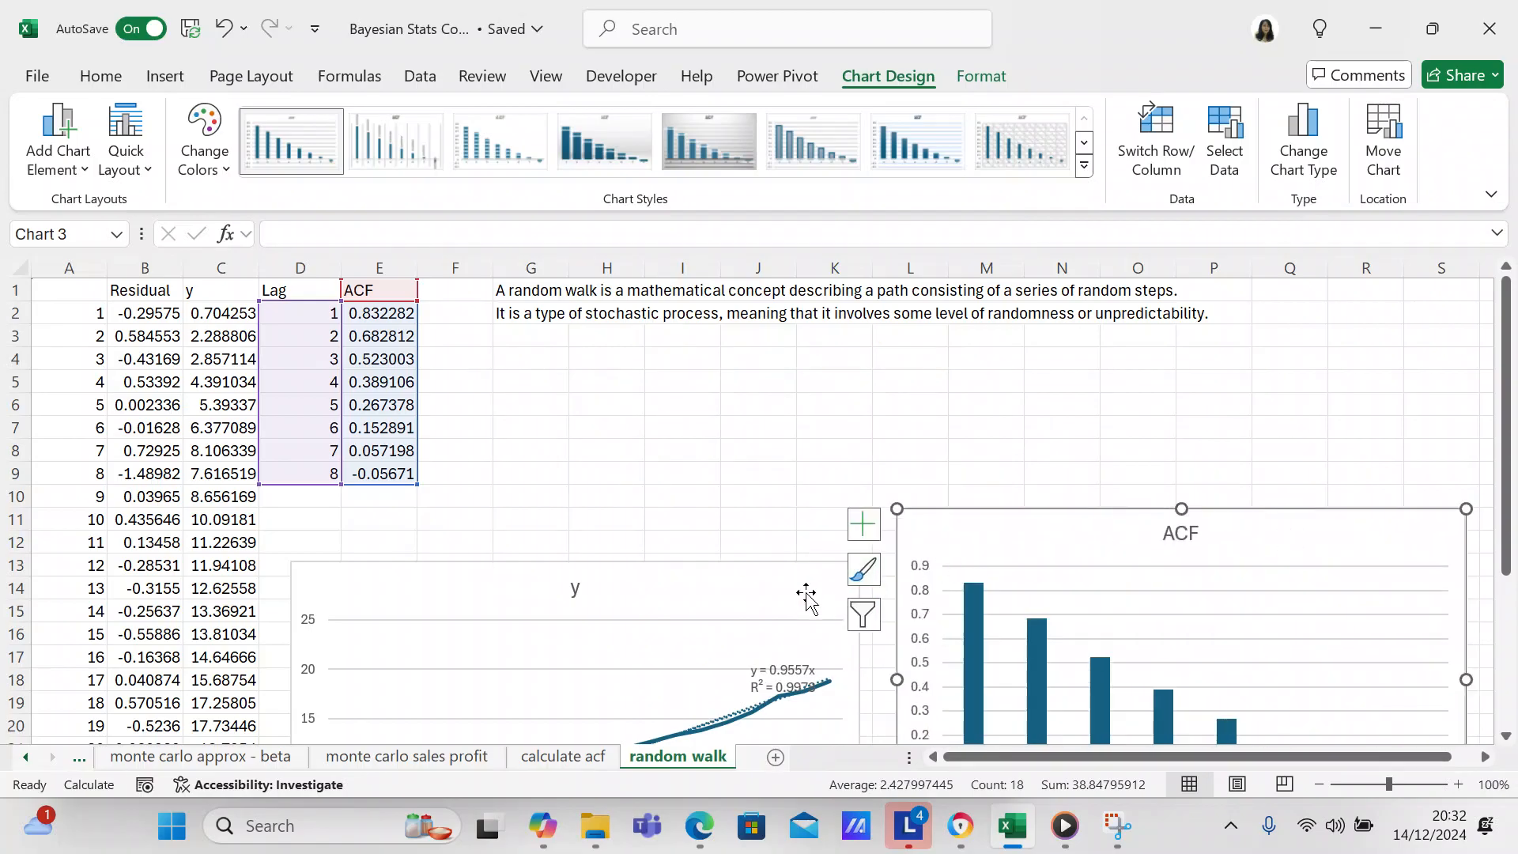
{"action": "left_click_drag", "start_coordinate": [749, 590], "coordinate": [732, 515]}
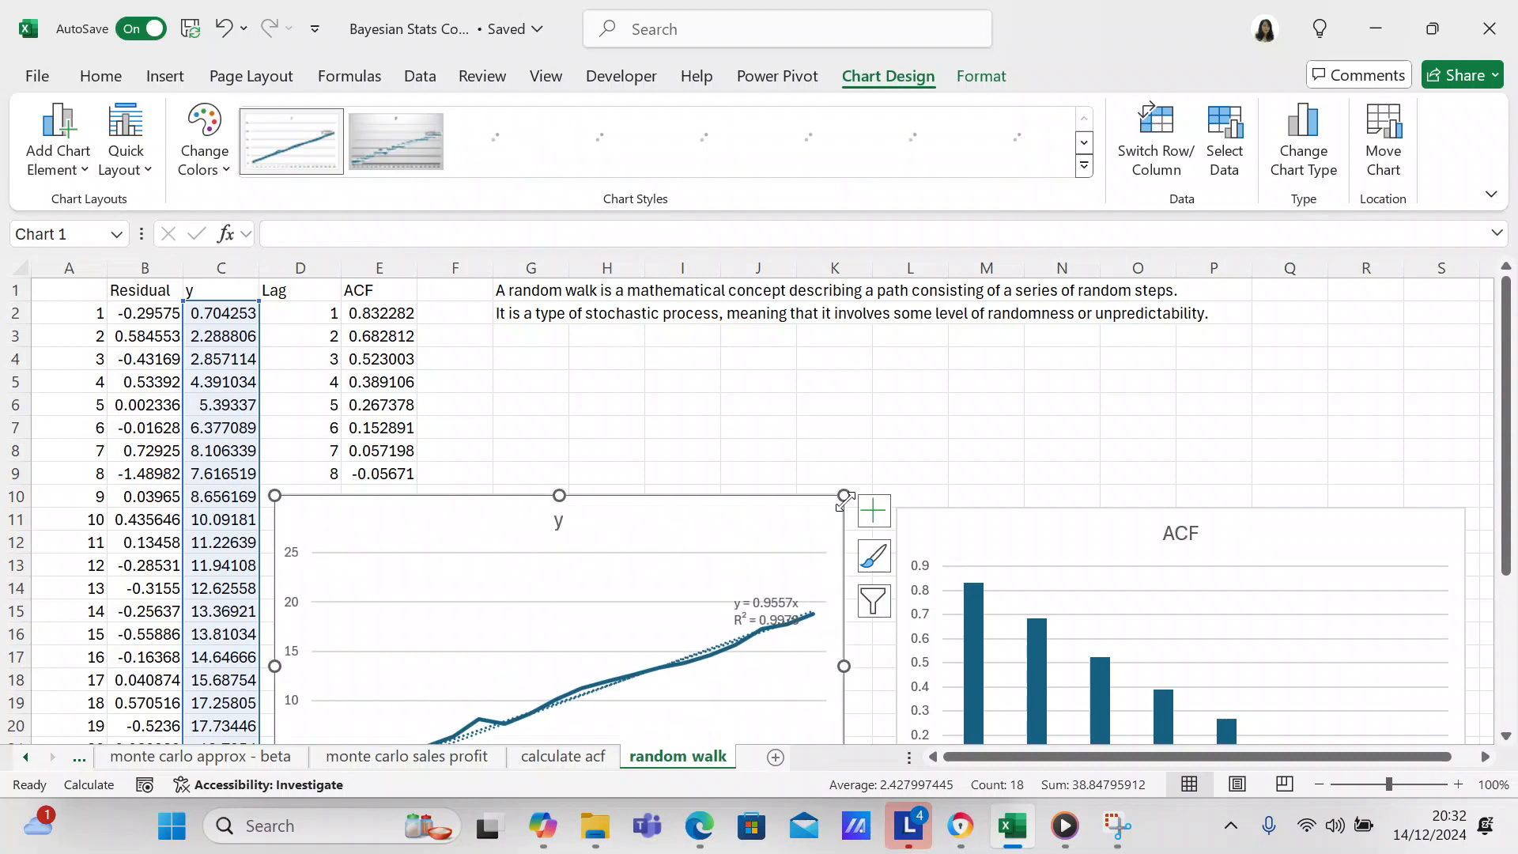
{"action": "left_click_drag", "start_coordinate": [1013, 529], "coordinate": [987, 510]}
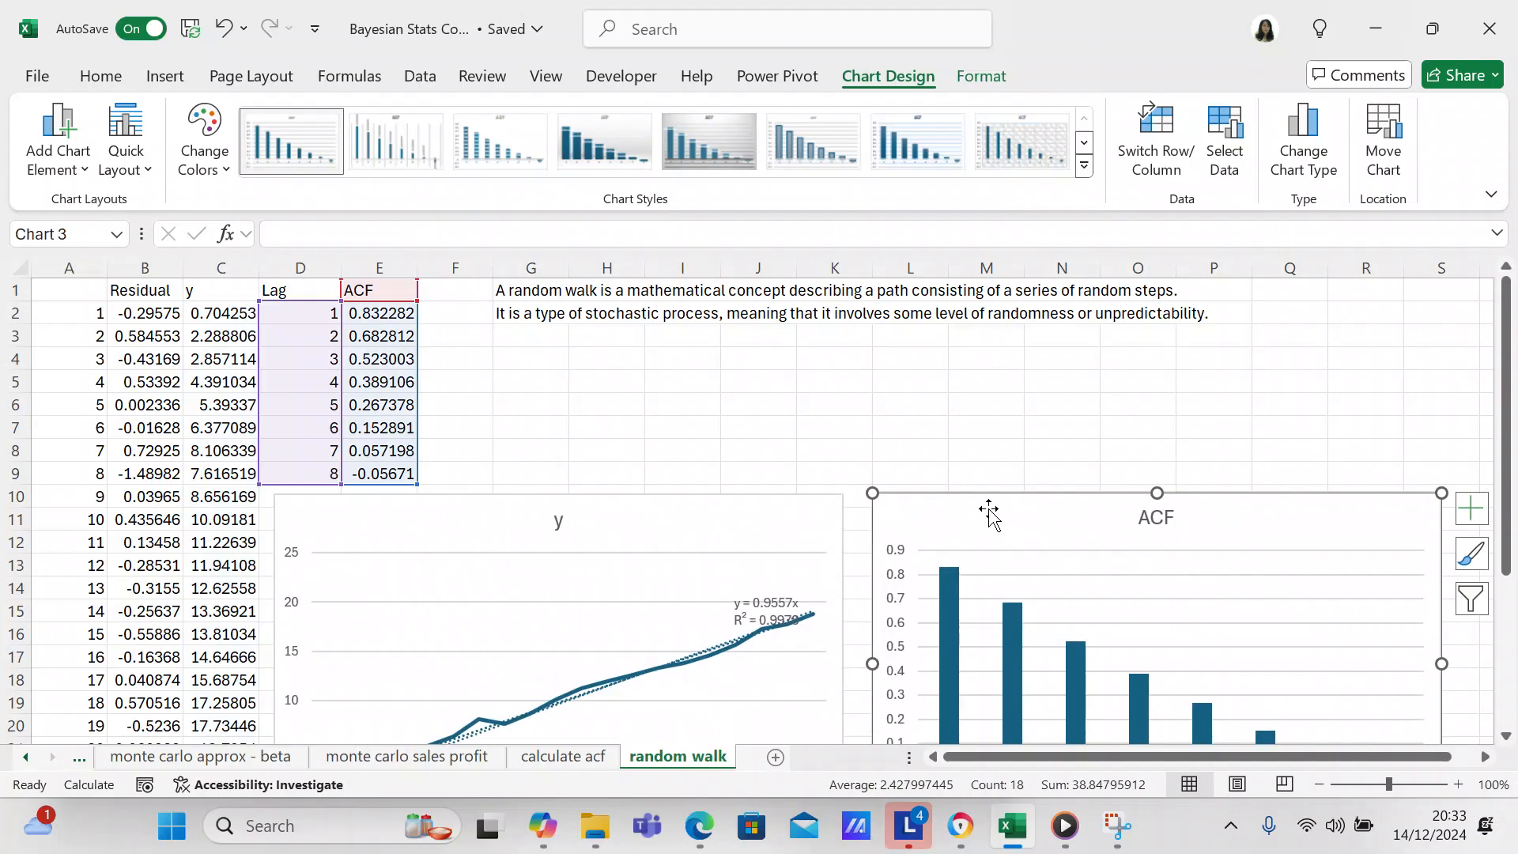
{"action": "left_click", "coordinate": [1137, 381]}
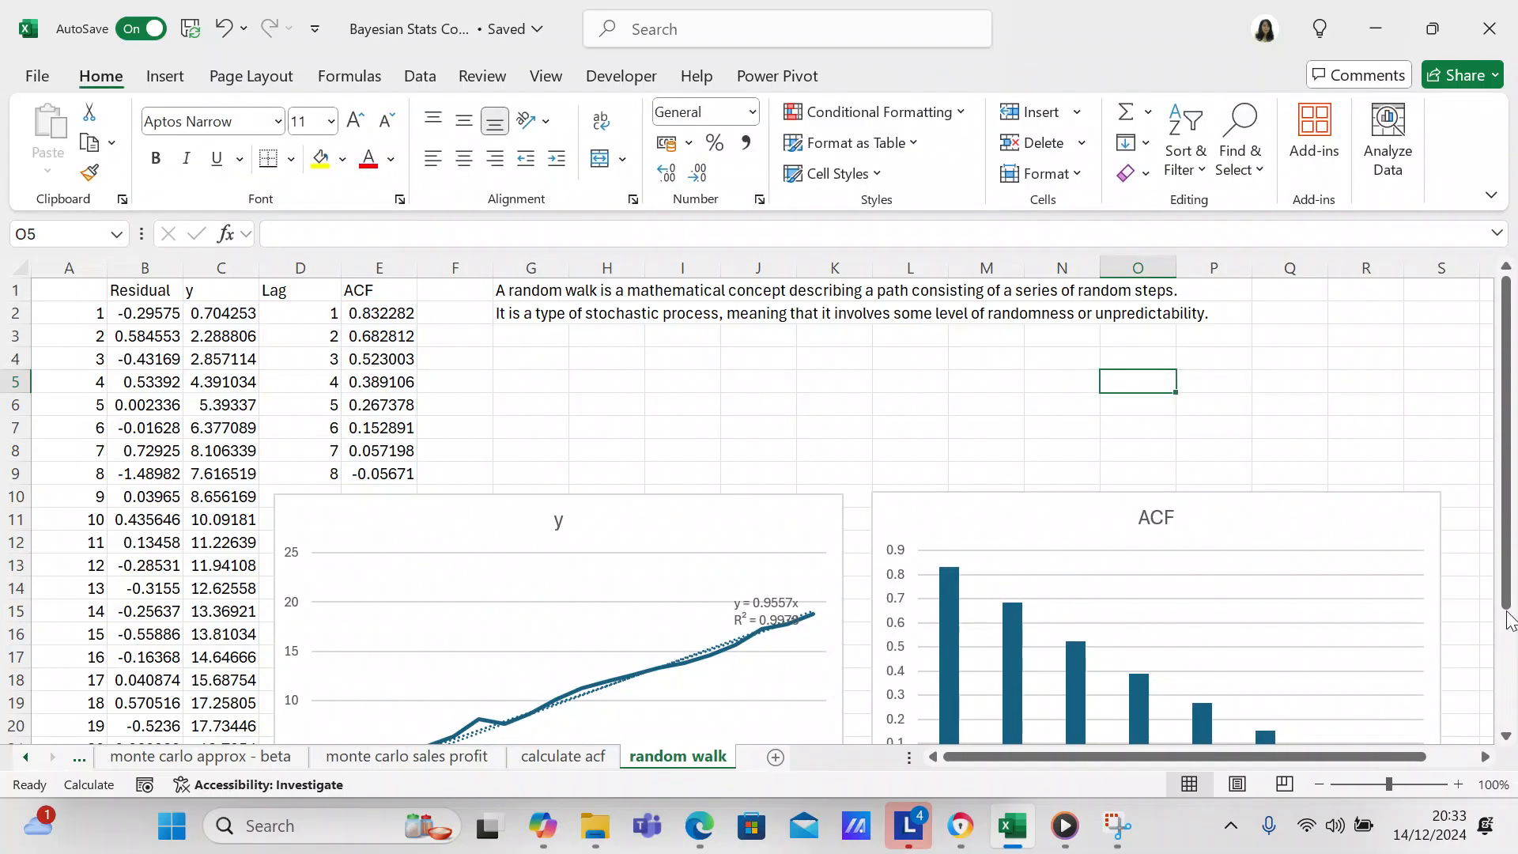
{"action": "left_click", "coordinate": [1508, 629]}
{"action": "left_click_drag", "start_coordinate": [1511, 589], "coordinate": [1501, 476]}
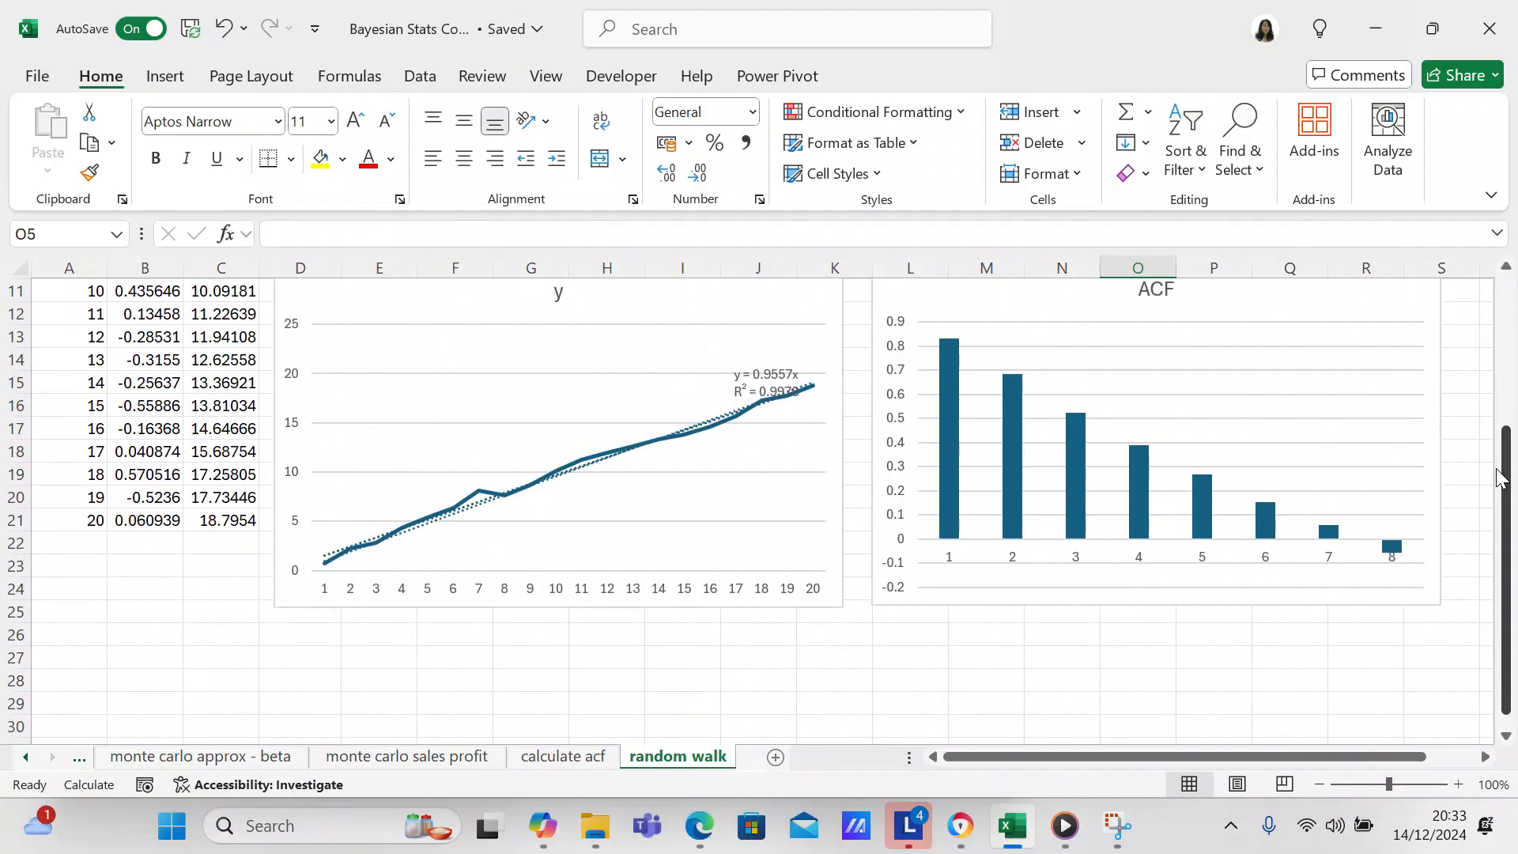
{"action": "left_click_drag", "start_coordinate": [1502, 477], "coordinate": [1496, 329]}
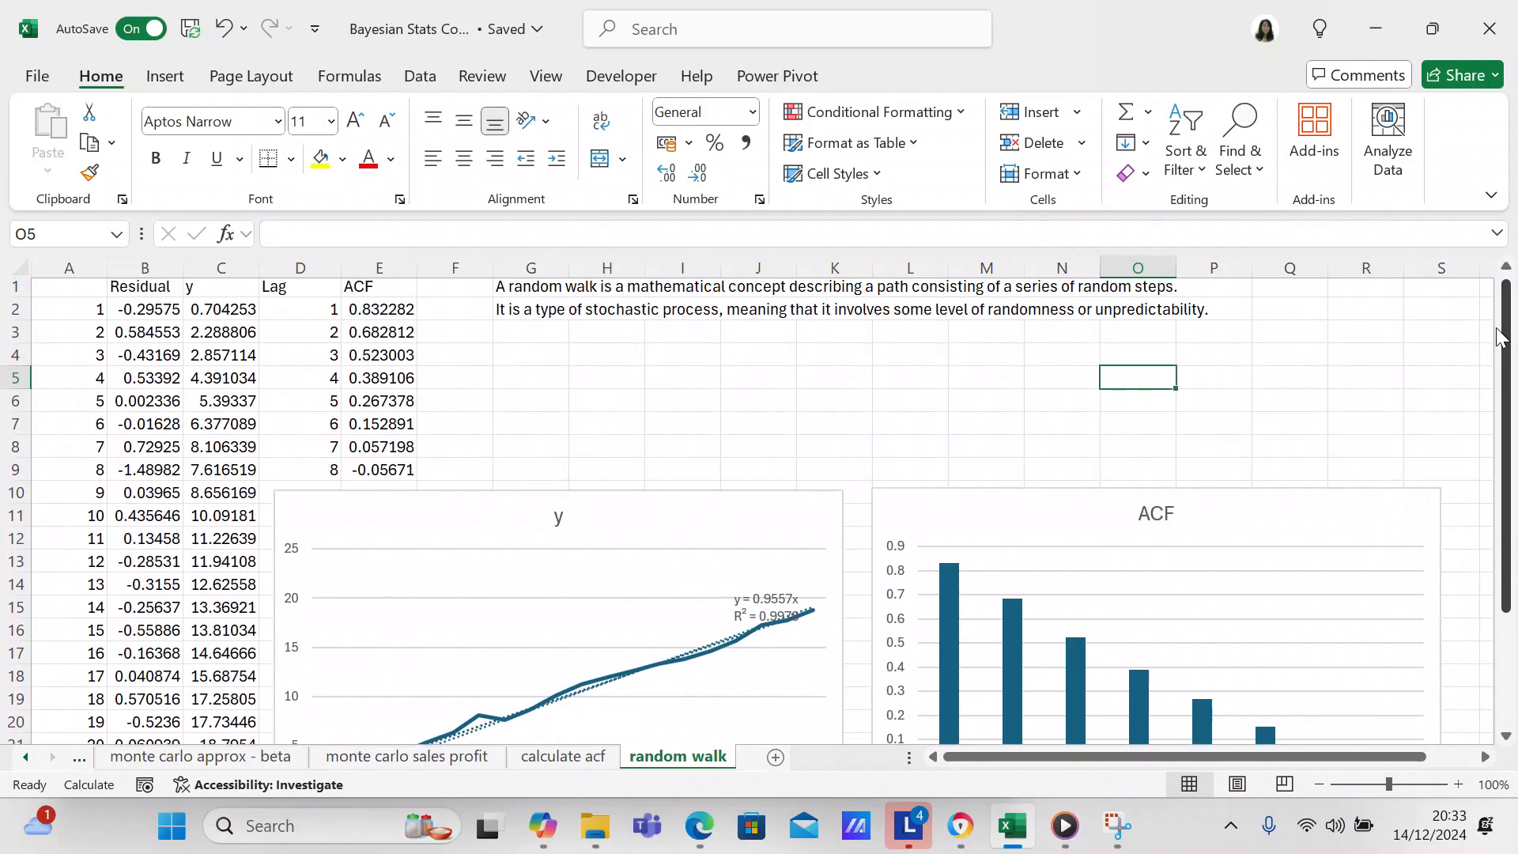
{"action": "left_click_drag", "start_coordinate": [1505, 356], "coordinate": [1506, 443]}
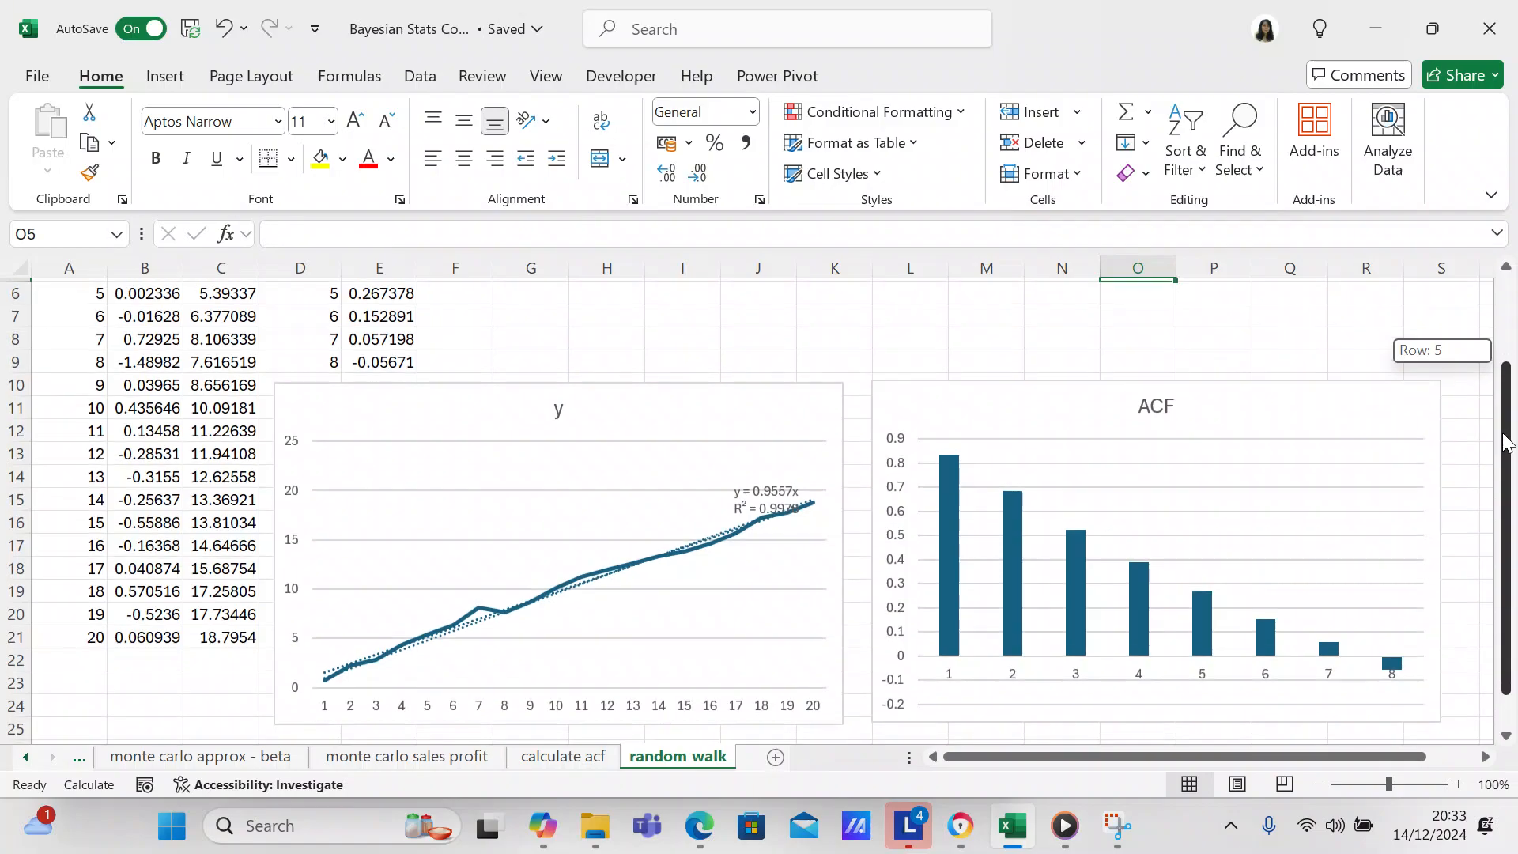
{"action": "left_click_drag", "start_coordinate": [1504, 443], "coordinate": [1514, 307]}
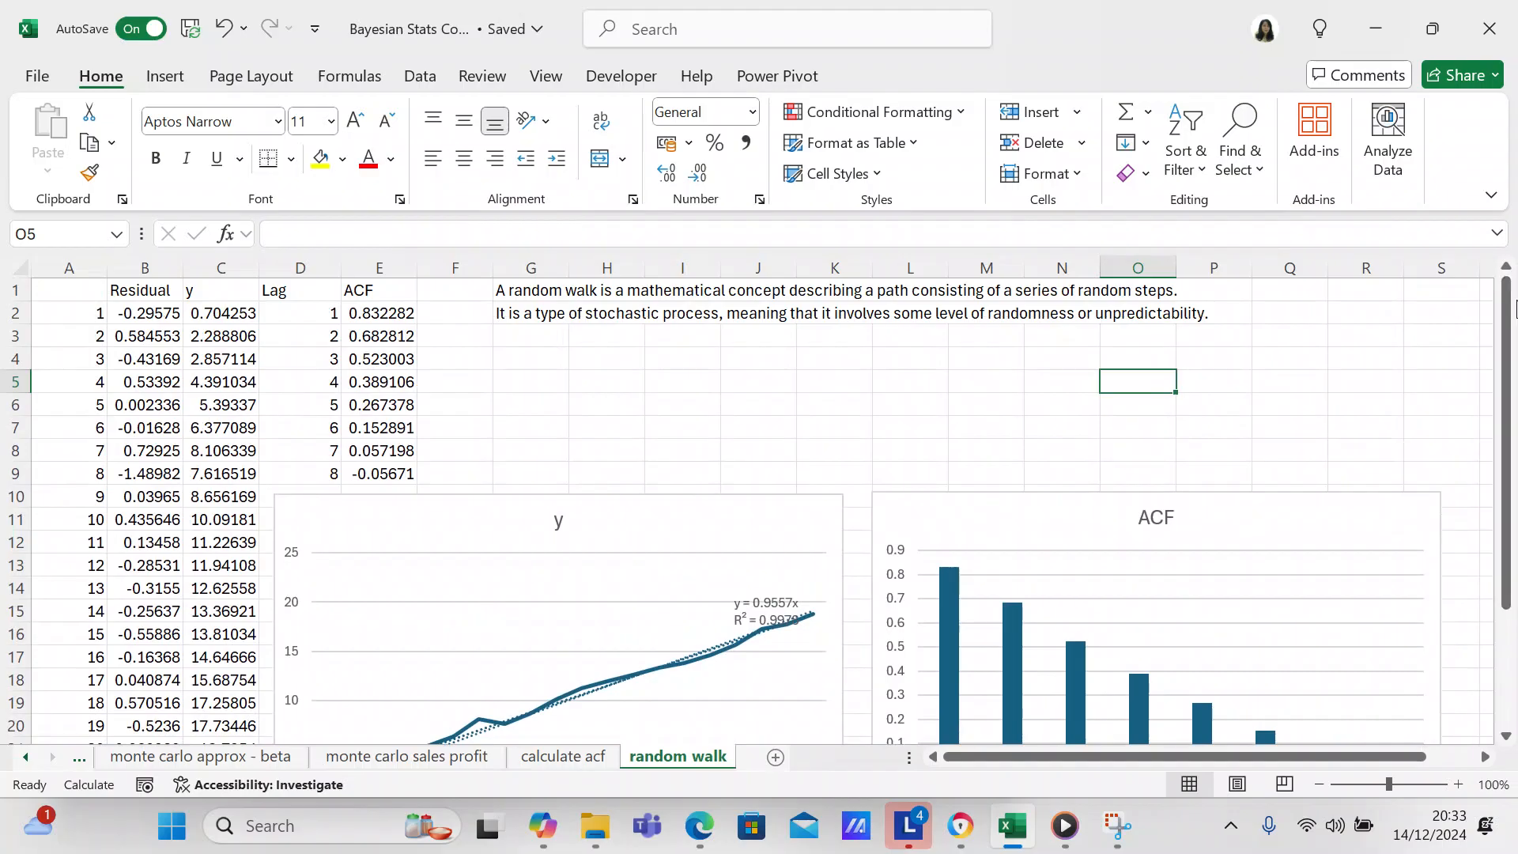